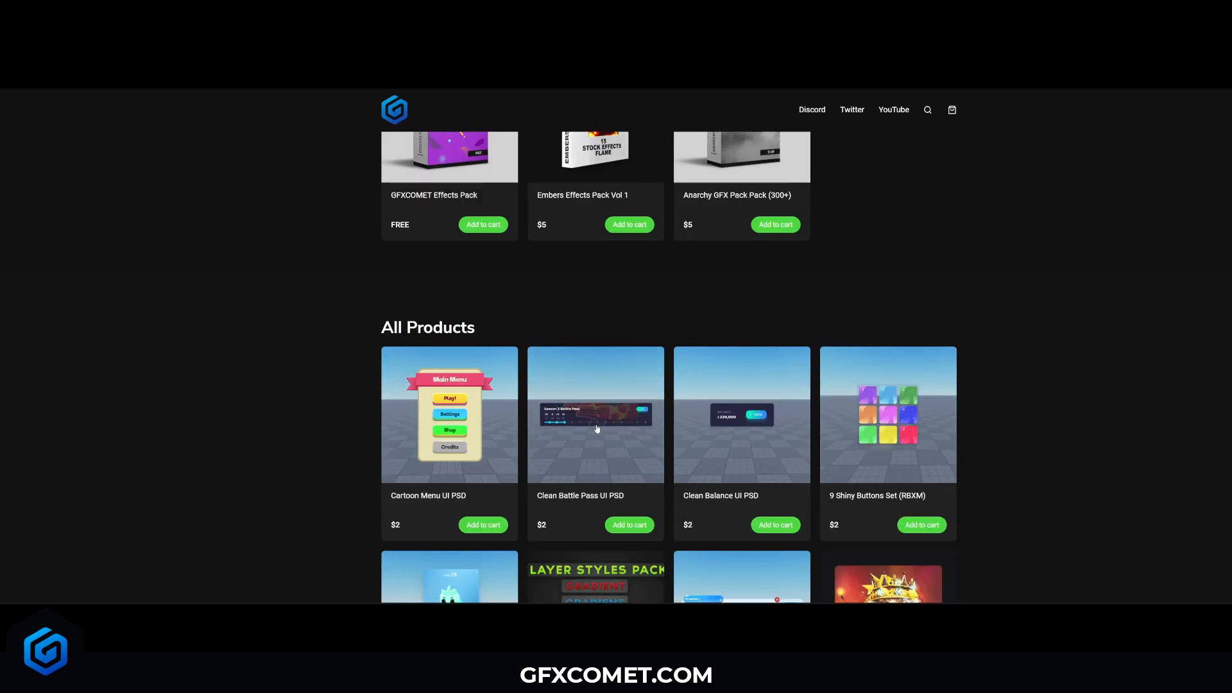
scroll(1058, 448, "down", 10)
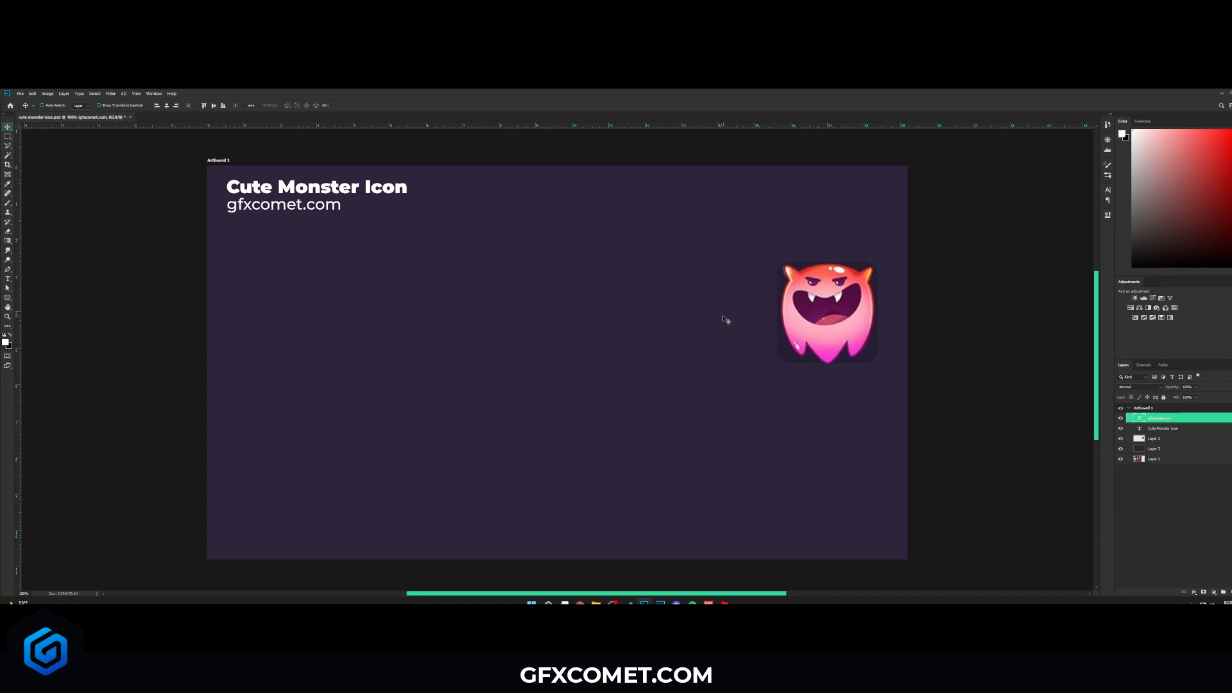
Move the small reference monster image from the artboard's right side to its middle
left_click(1171, 441)
left_click_drag(807, 316, 614, 272)
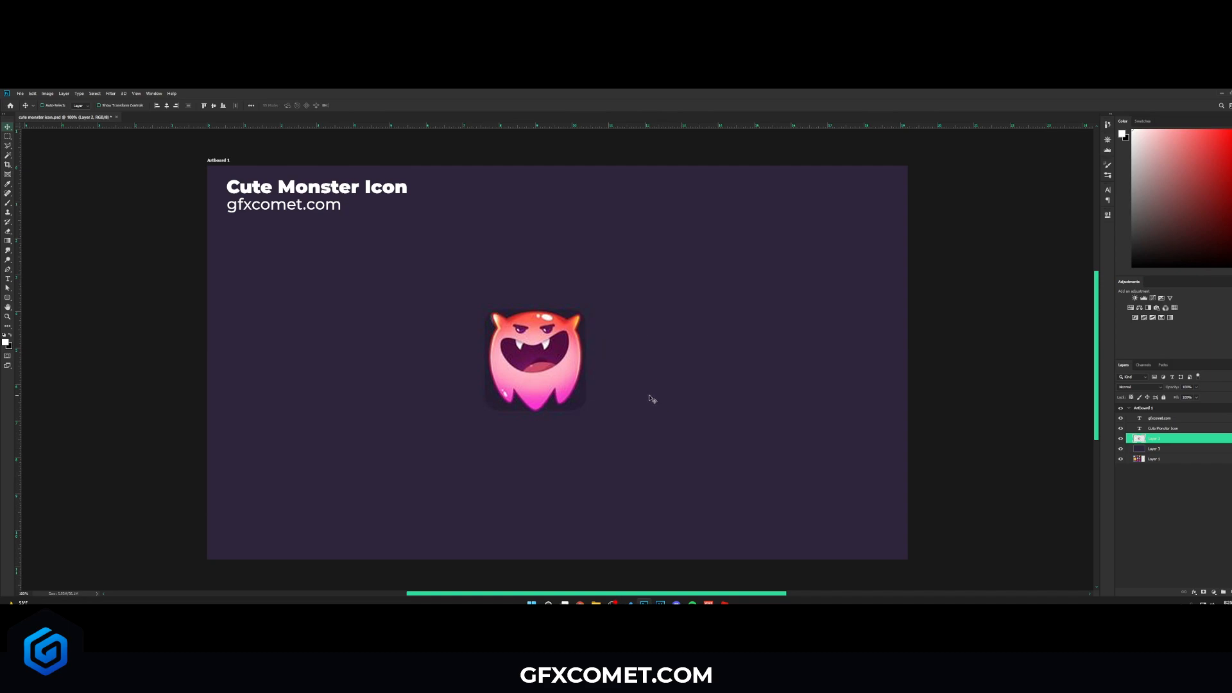
left_click_drag(570, 382, 861, 260)
left_click_drag(830, 318, 546, 431)
Duplicate the reference monster layer, scale the copy up to about twice its size, and hide the original
key("ctrl+j")
key("ctrl+t")
left_click_drag(589, 319, 685, 266)
key("Return")
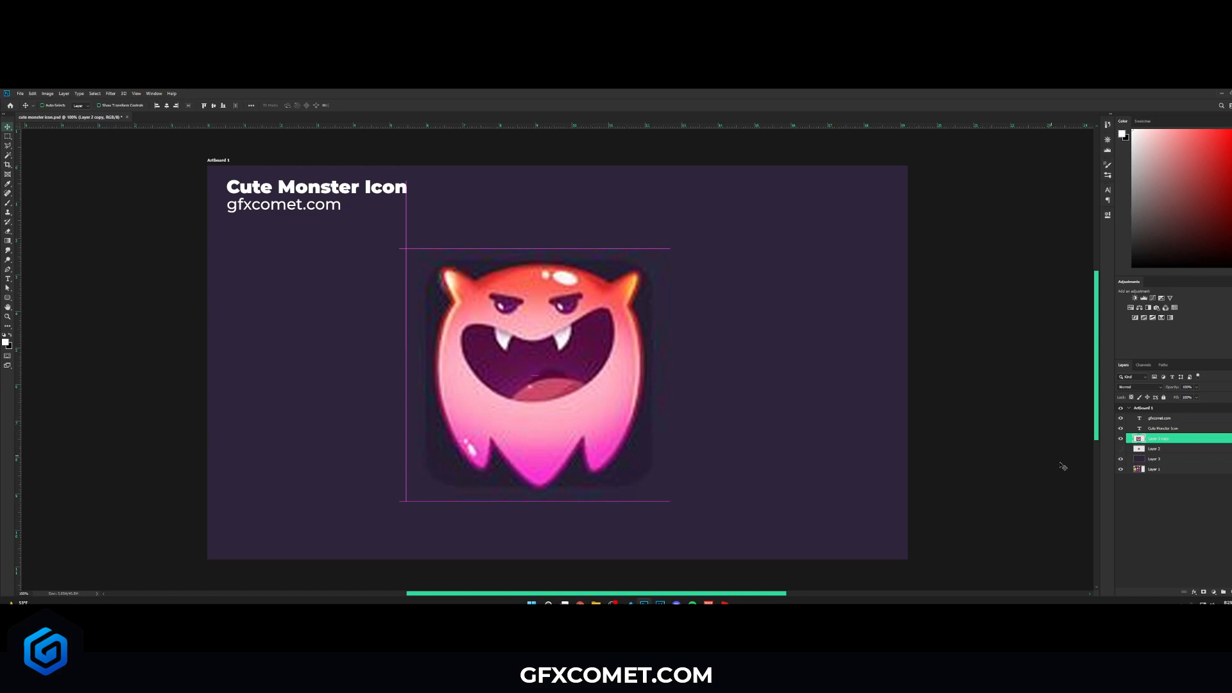
Add a new layer and start a Pen tool path from the top of the monster's head to the base of its left horn
key("ctrl+shift+alt+n")
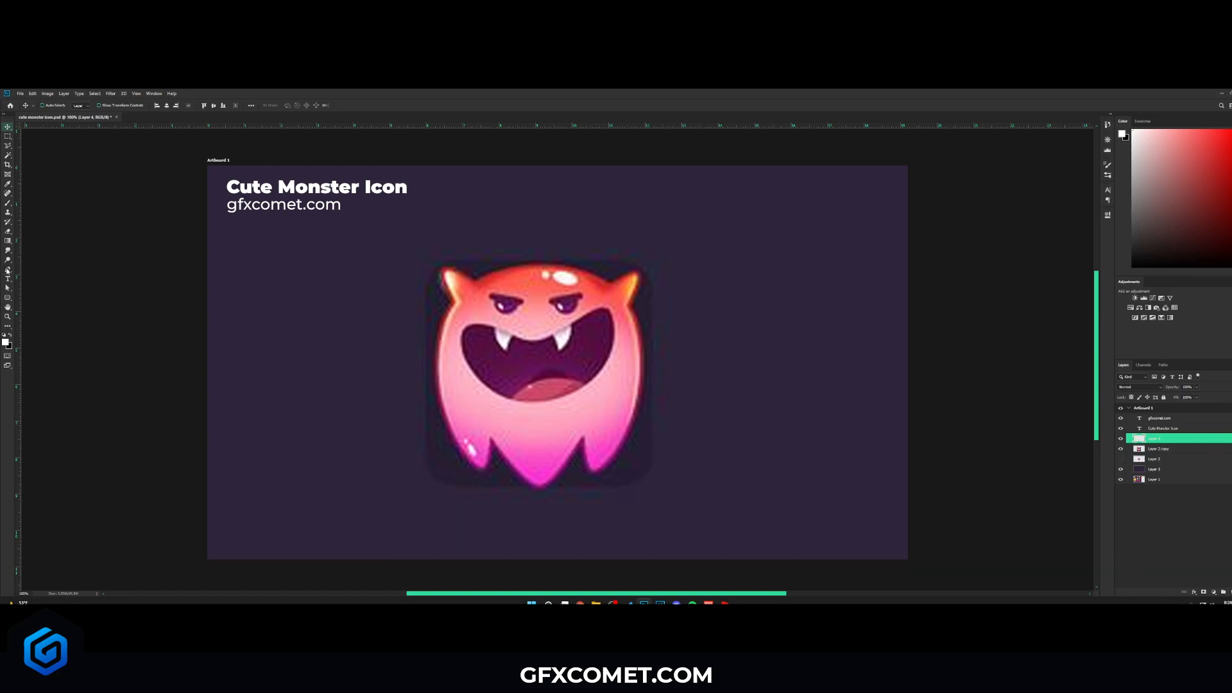
left_click(8, 270)
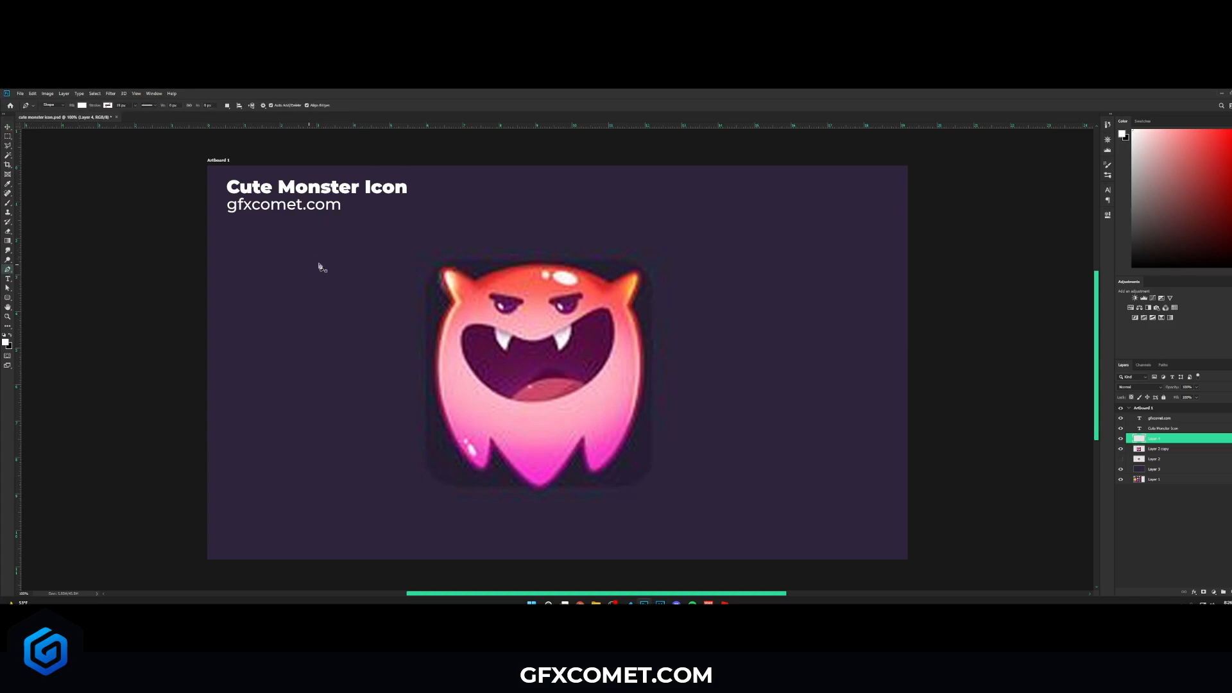
left_click(54, 105)
left_click(52, 115)
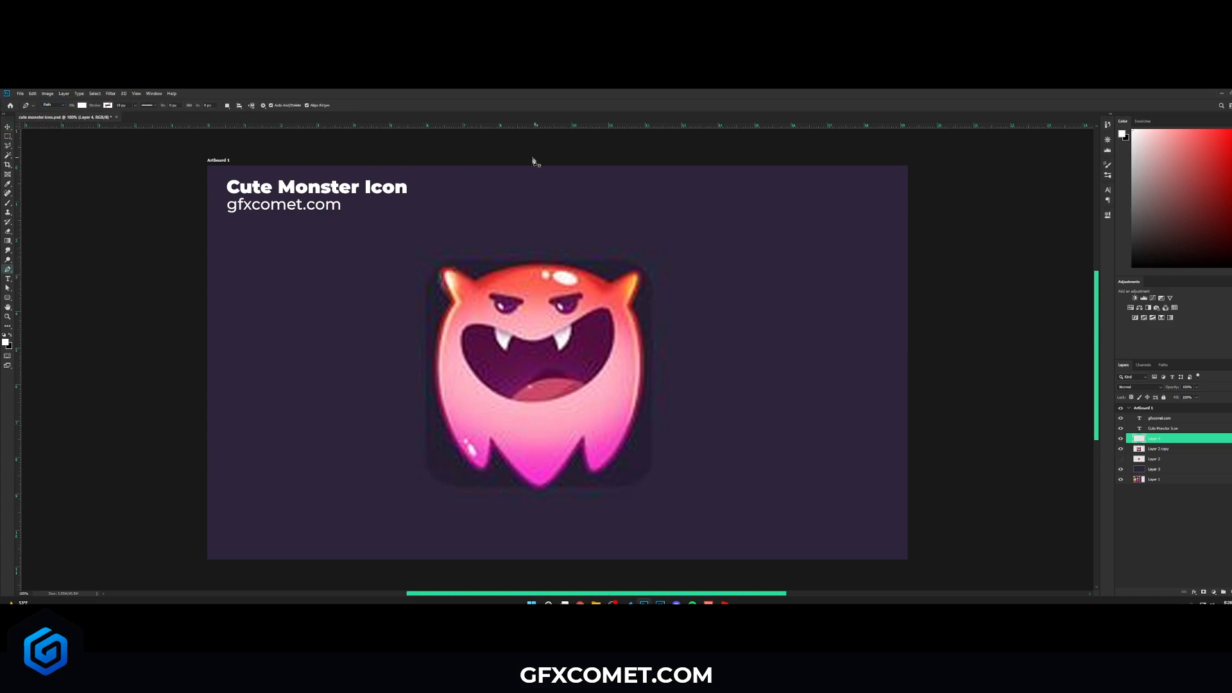
left_click(542, 265)
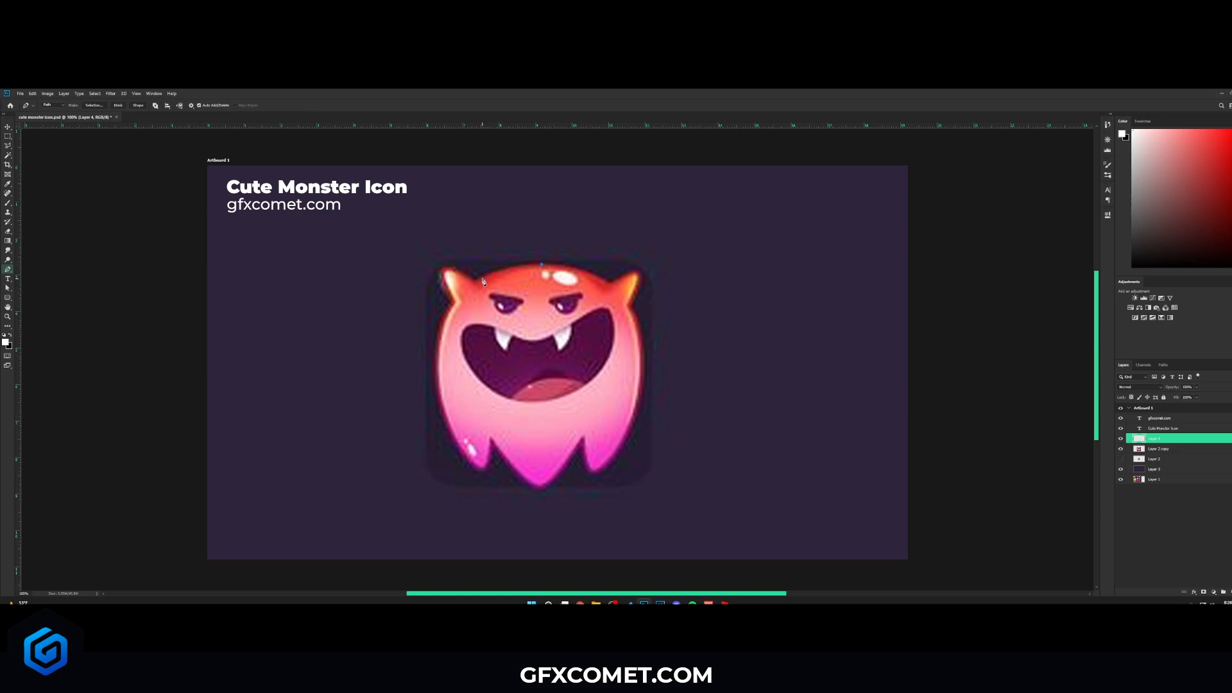
left_click_drag(482, 278, 455, 298)
left_click(482, 279)
Continue the path around the left horn and down the left side of the body to the left leg
key("ctrl+plus")
scroll(377, 239, "up", 6)
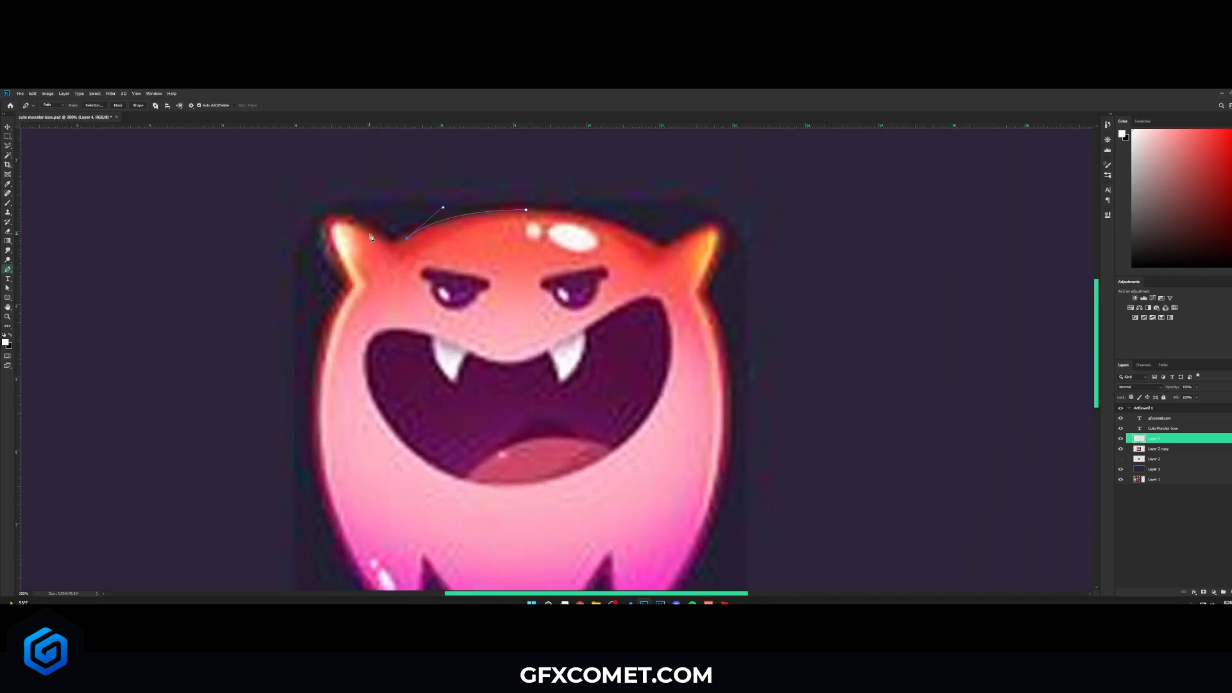
left_click_drag(367, 231, 340, 211)
left_click(332, 227)
left_click_drag(341, 257, 328, 307)
scroll(351, 480, "down", 2)
left_click_drag(360, 488, 445, 494)
left_click(362, 388, "alt")
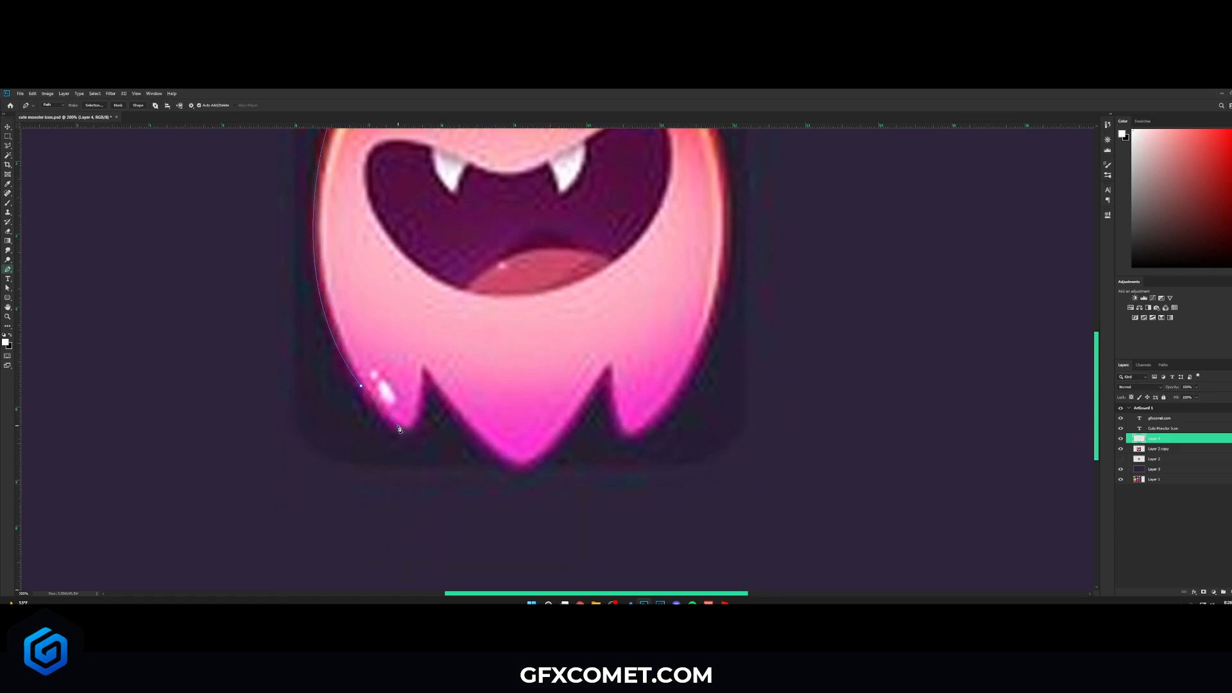
left_click_drag(422, 400, 440, 349)
key("ctrl+z")
key("ctrl+z")
key("ctrl+z")
left_click_drag(387, 418, 515, 542)
key("ctrl+z")
Trace the tip of the left leg and the notch between it and the middle leg
left_click_drag(391, 421, 520, 544)
left_click(390, 421, "alt")
left_click_drag(421, 402, 430, 376)
left_click(422, 401, "alt")
left_click(424, 370)
left_click(428, 373, "alt")
Trace the middle leg, right leg, right side and right horn, closing the path at the top of the head
left_click_drag(523, 462, 568, 461)
left_click_drag(603, 371, 610, 378)
key("ctrl+s")
left_click_drag(640, 428, 676, 410)
scroll(705, 324, "up", 2)
key("ctrl+minus")
left_click_drag(628, 270, 660, 352)
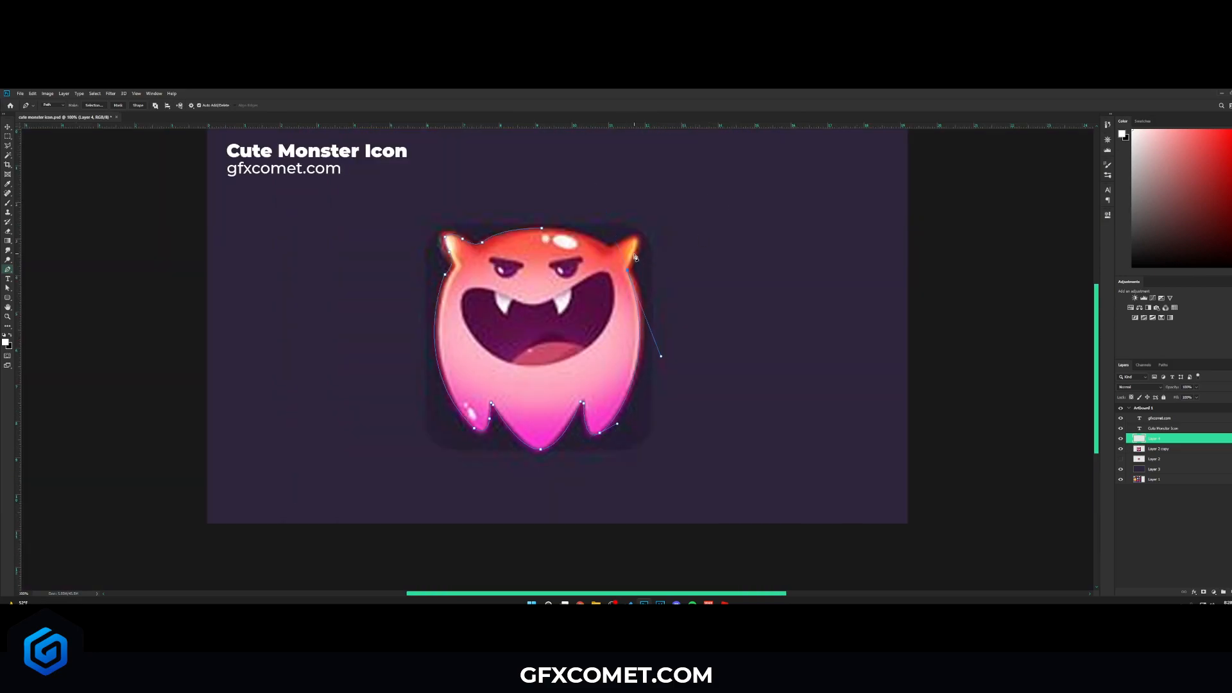
left_click_drag(633, 235, 585, 236)
left_click(542, 230)
Convert the closed path into a shape and place it to the right of the reference monster, with the pair centered on the artboard
left_click(138, 106)
left_click(10, 127)
left_click_drag(555, 326, 792, 330)
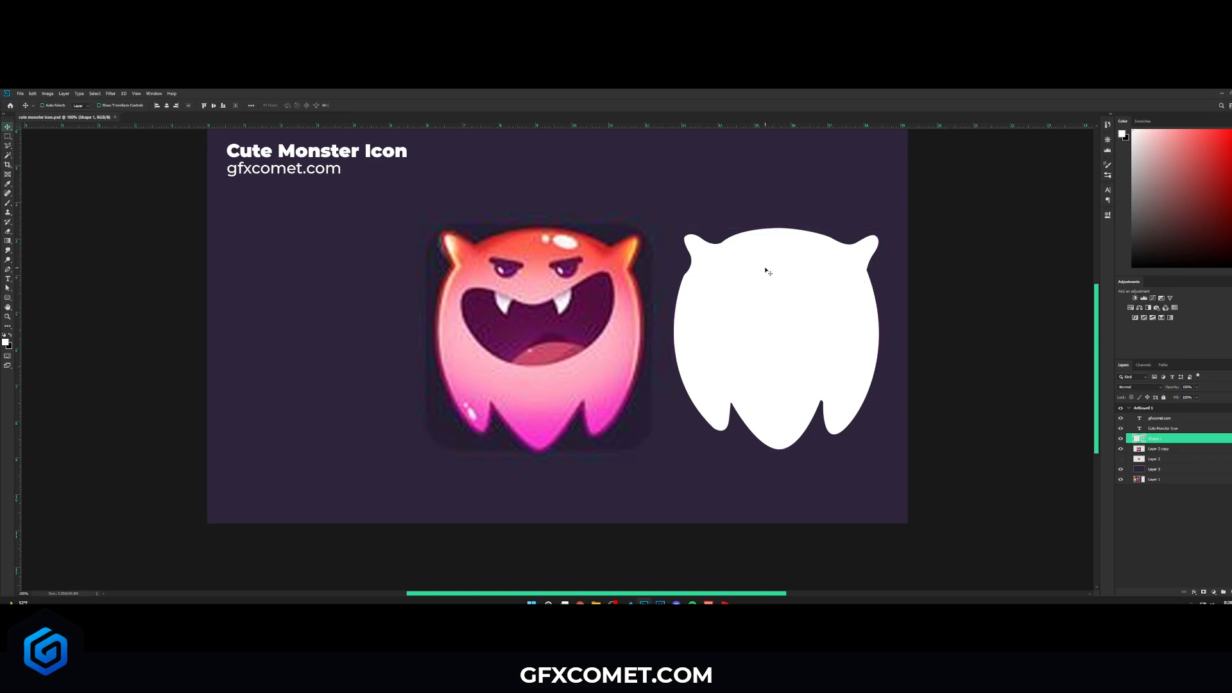
left_click_drag(869, 418, 814, 404)
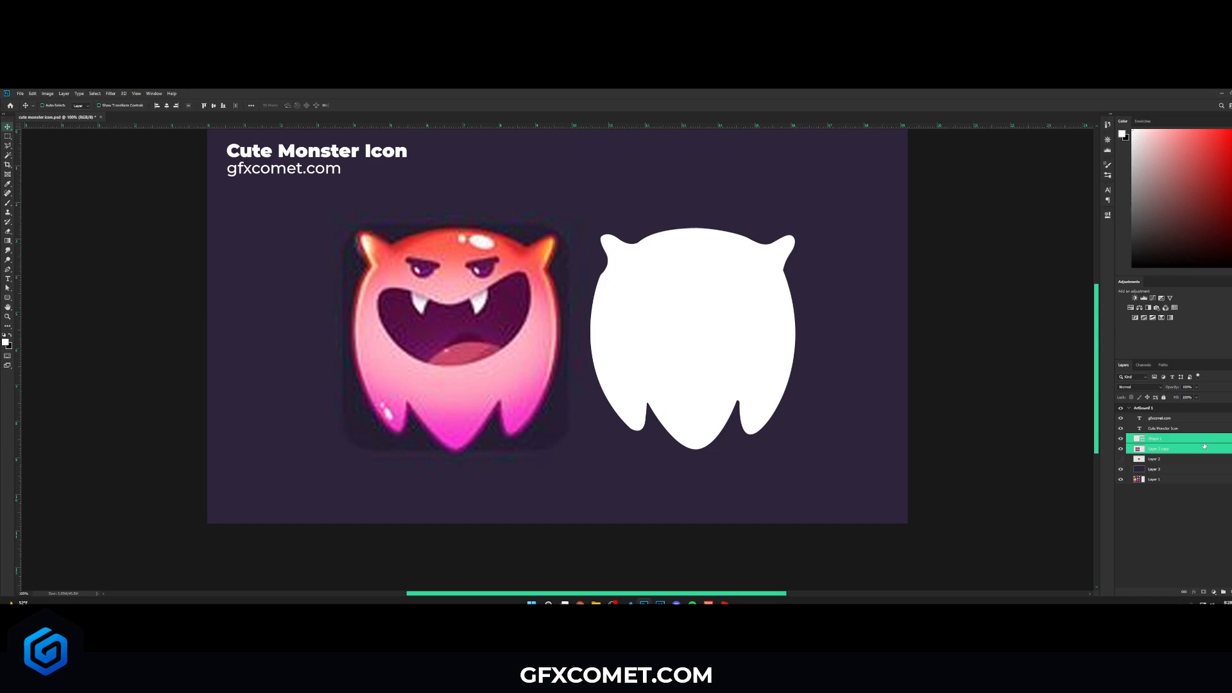
Fill the body shape with the orange-red sampled from the top of the reference monster's head
key("ctrl+equal")
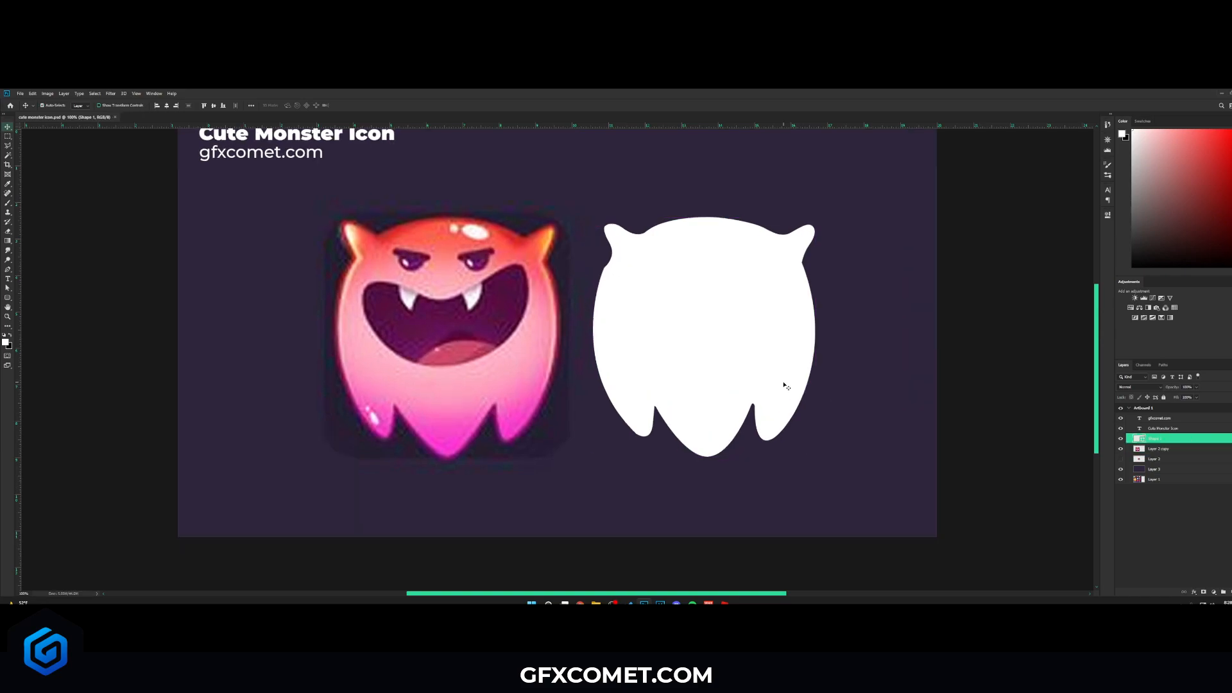
left_click_drag(784, 384, 942, 441)
key("ctrl+minus")
double_click(1139, 440)
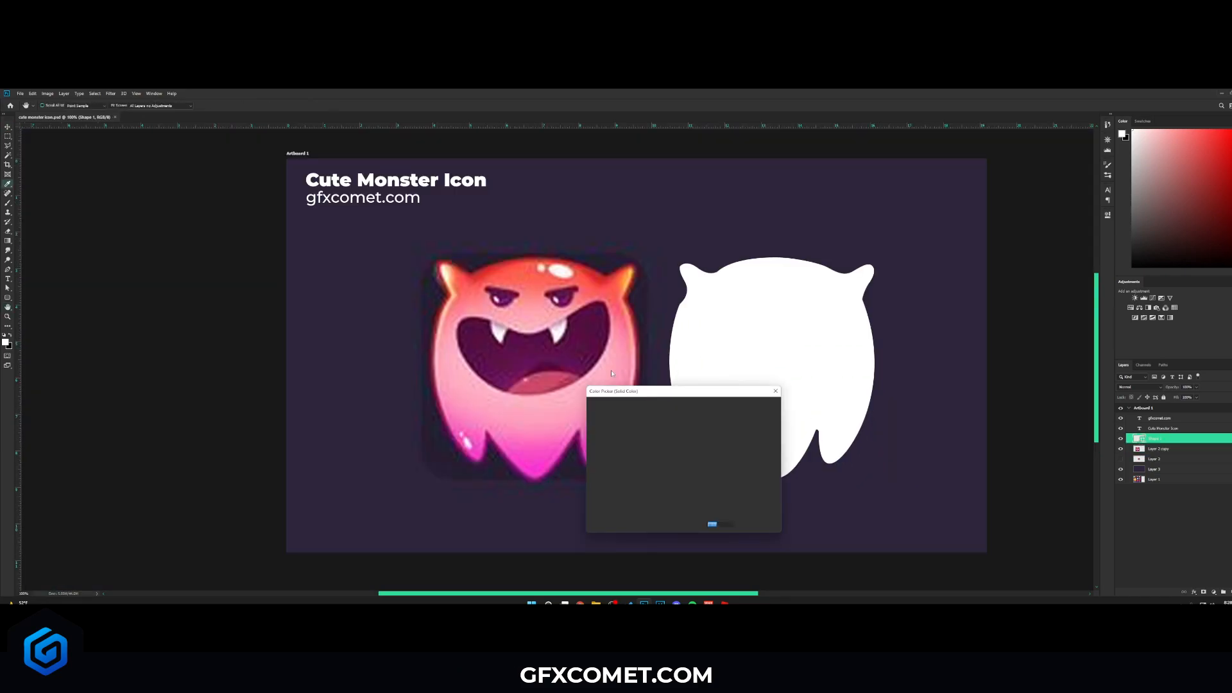
left_click(530, 262)
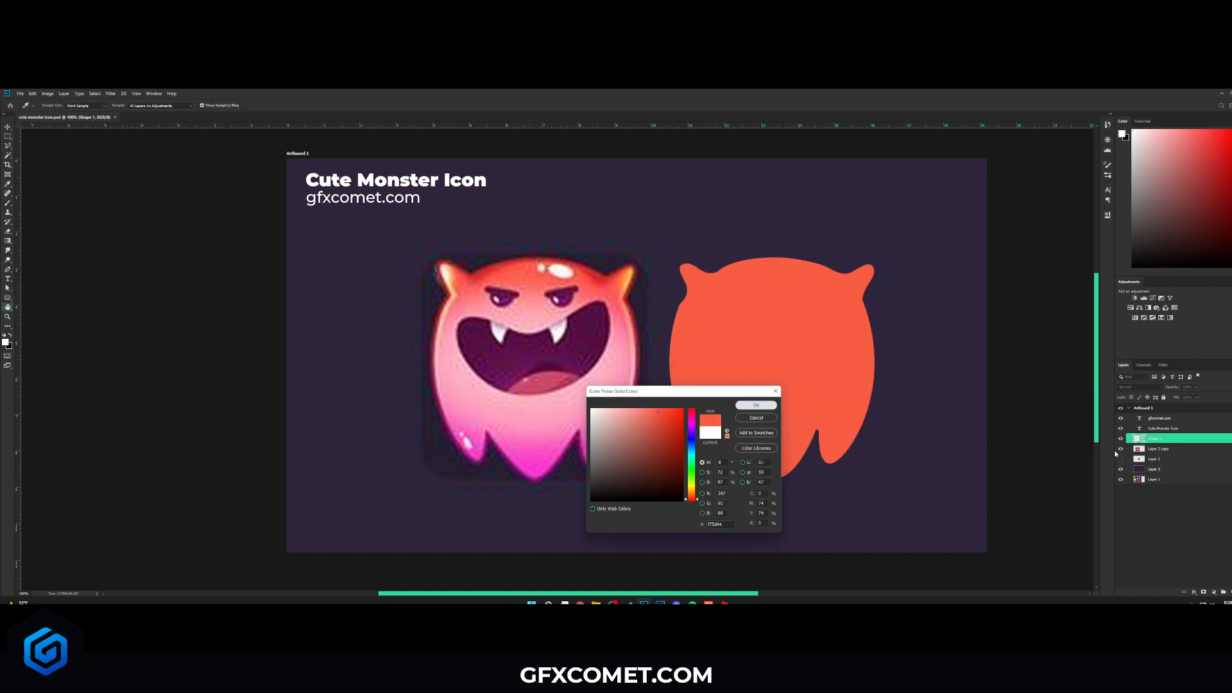
left_click(755, 404)
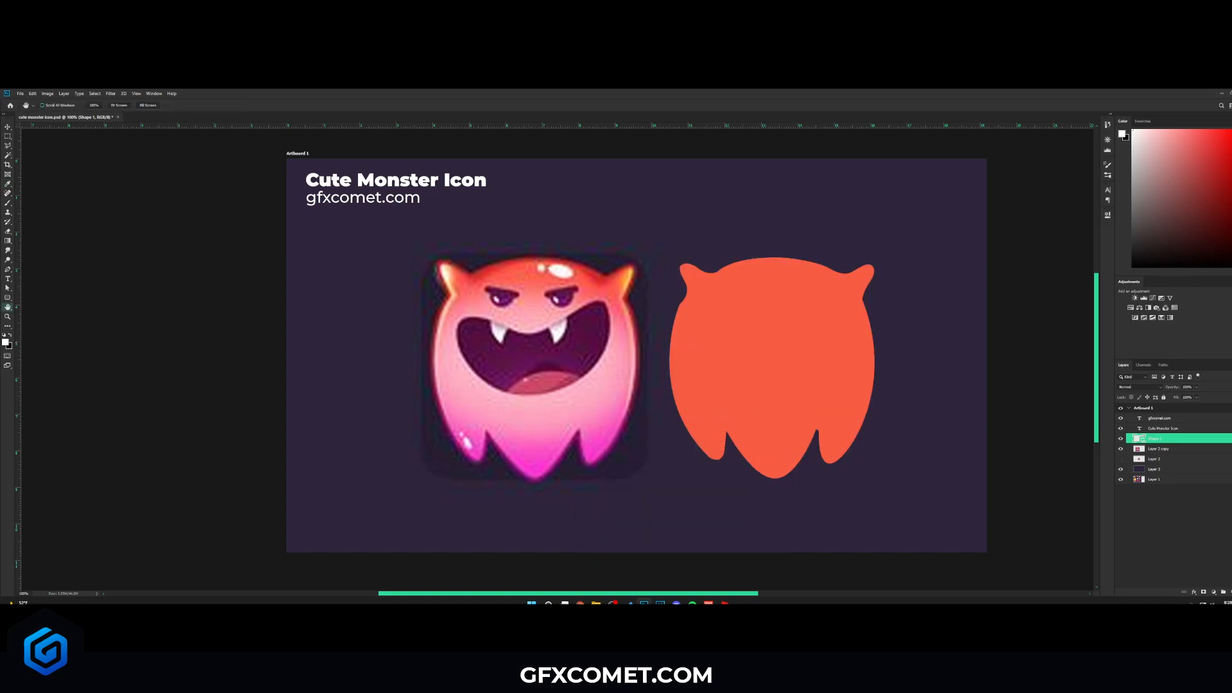
Add a new layer above the body shape and clip it to the shape
key("ctrl+shift+alt+n")
right_click(1179, 440)
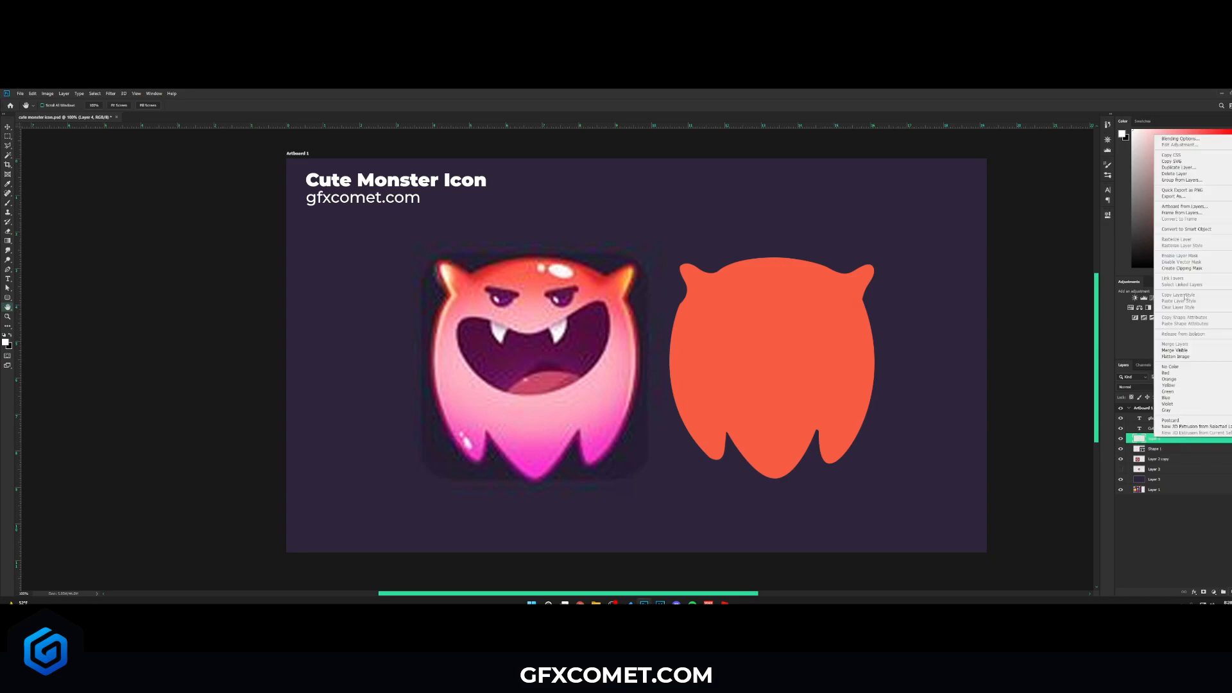
left_click(1189, 269)
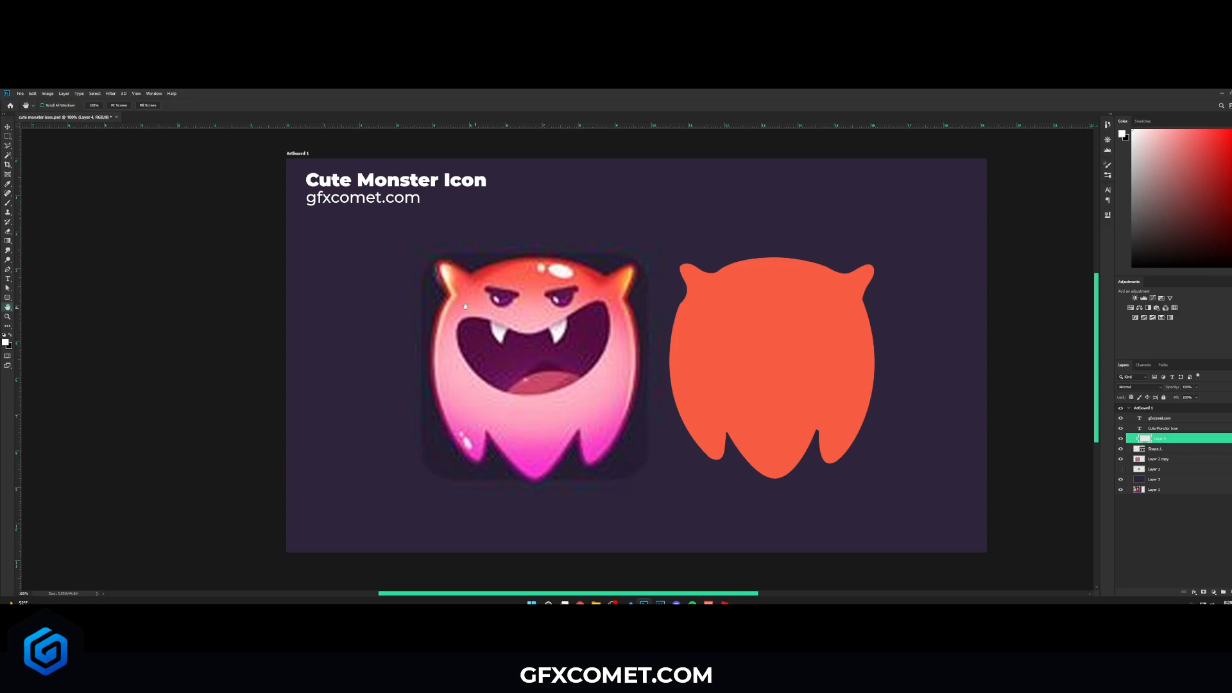
Choose a Soft Round brush and adjust its opacity and flow for gradual shading
left_click(7, 206)
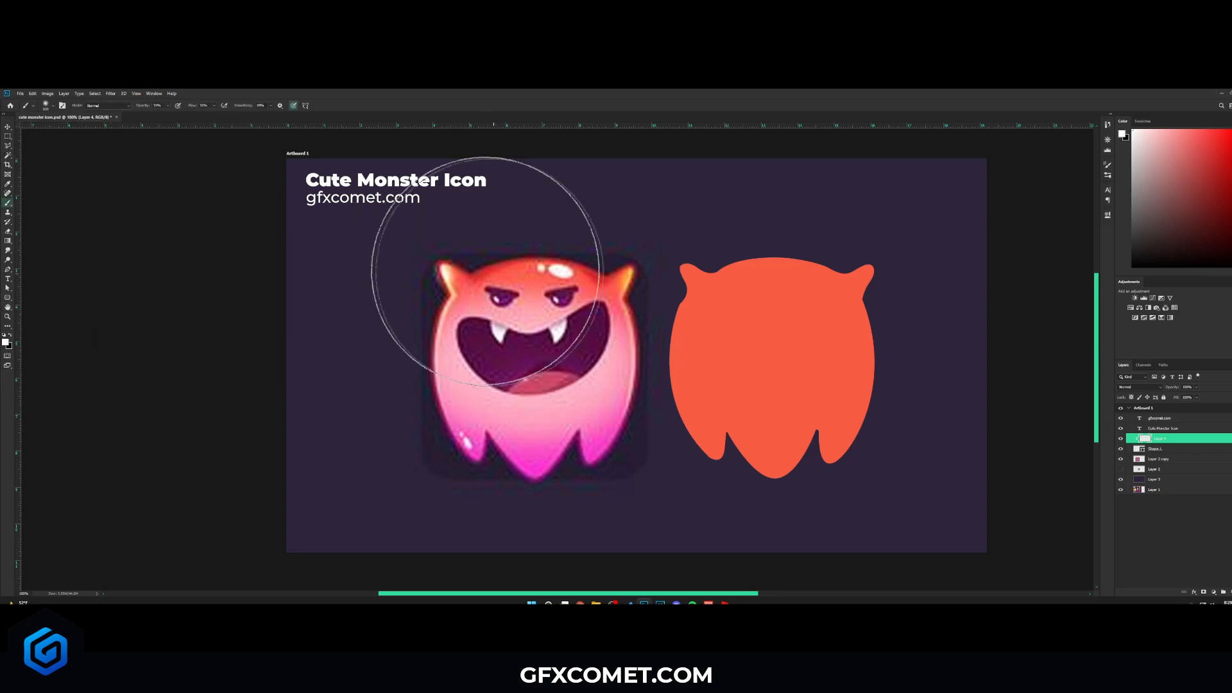
left_click(46, 105)
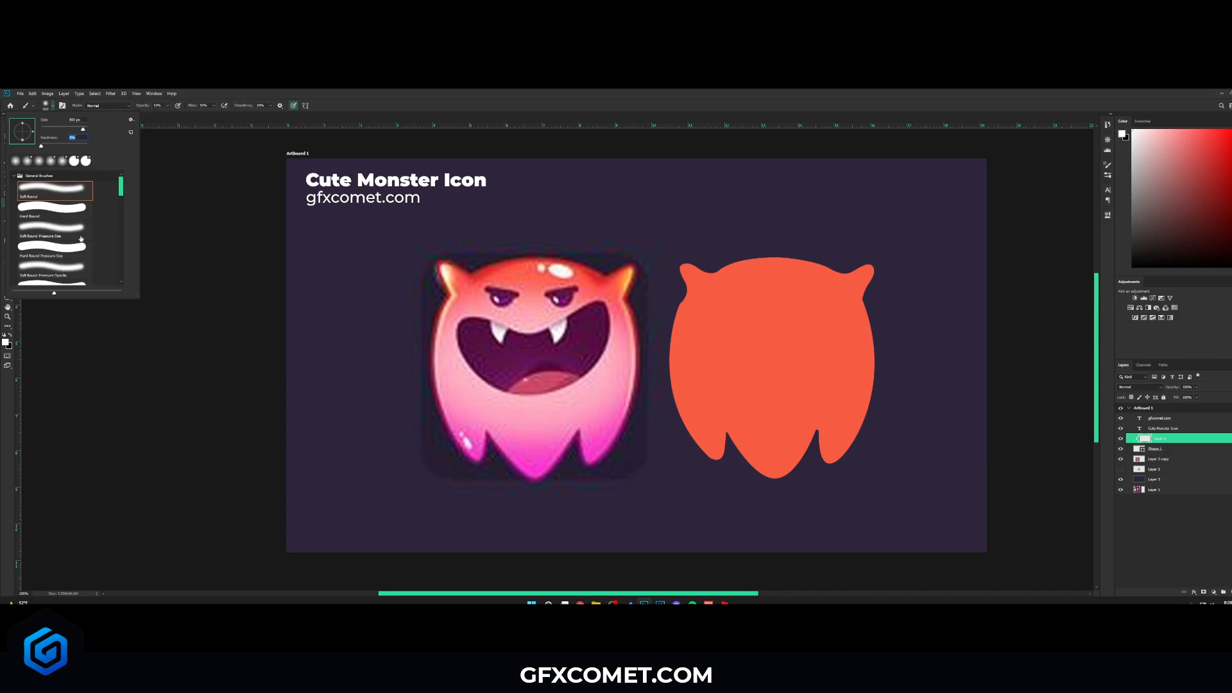
left_click(143, 128)
left_click_drag(143, 109, 194, 108)
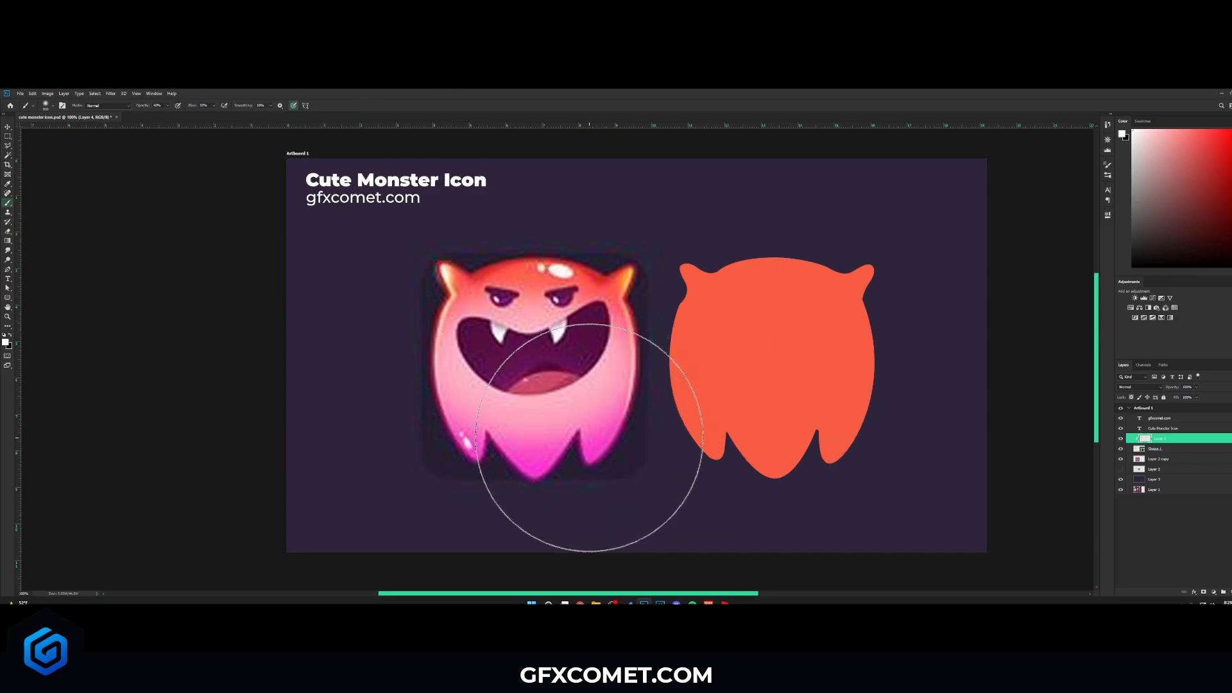
Sample the magenta from the reference's bottom tip and paint it softly over the lower body with a smaller brush
key("alt")
left_click(537, 471, "alt")
key("[")
key("[")
key("[")
key("[")
mouse_move(641, 462)
left_mouse_down()
mouse_move(826, 468)
mouse_move(707, 477)
mouse_move(929, 471)
mouse_move(604, 498)
mouse_move(745, 488)
left_mouse_up()
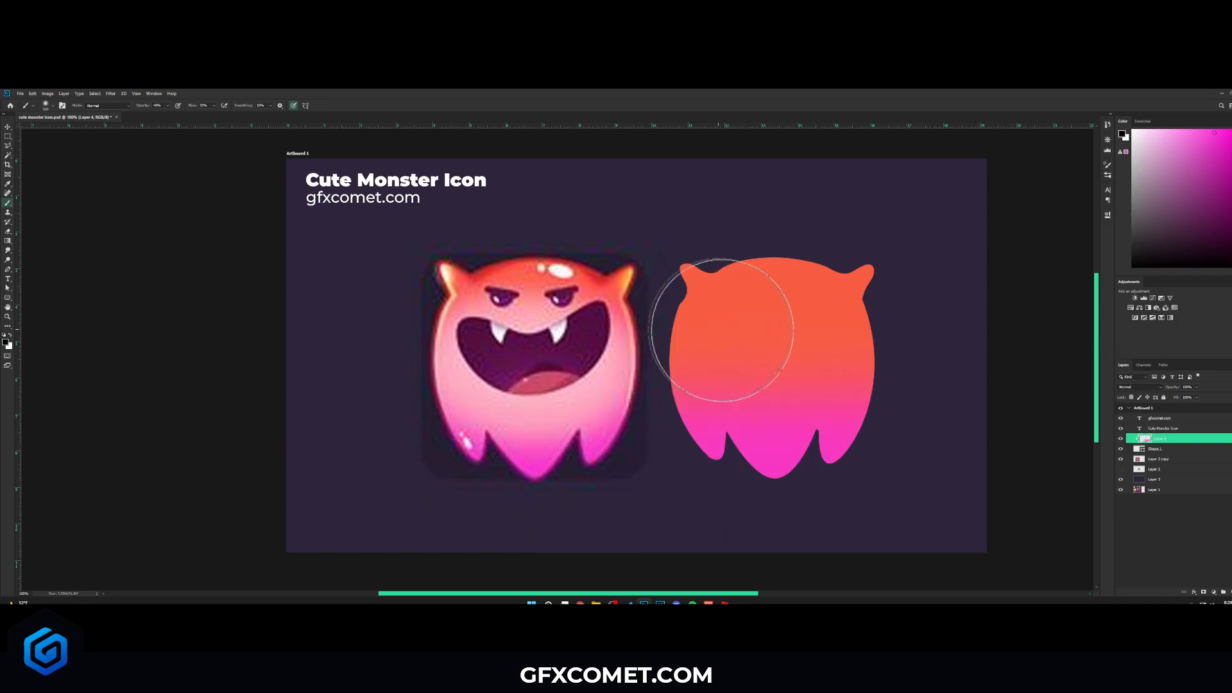
Reset the foreground color to white and add a second new layer clipped to the body shape
key("d")
key("x")
key("ctrl+shift+alt+n")
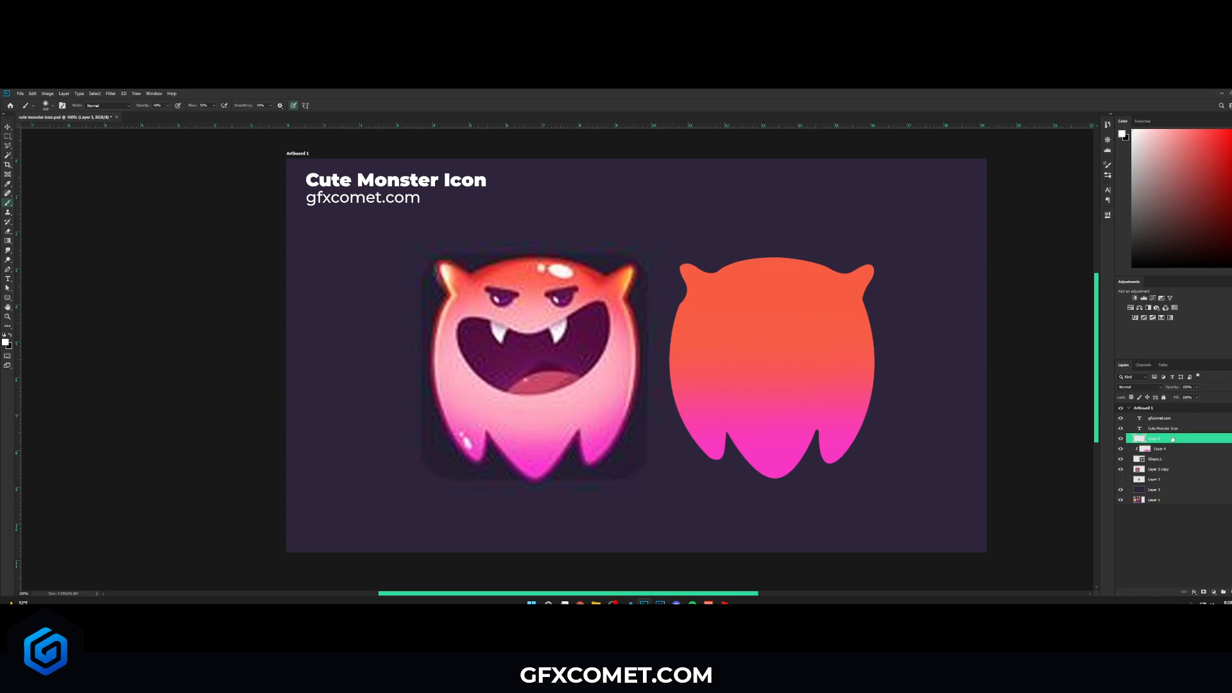
right_click(1173, 439)
left_click(1179, 268)
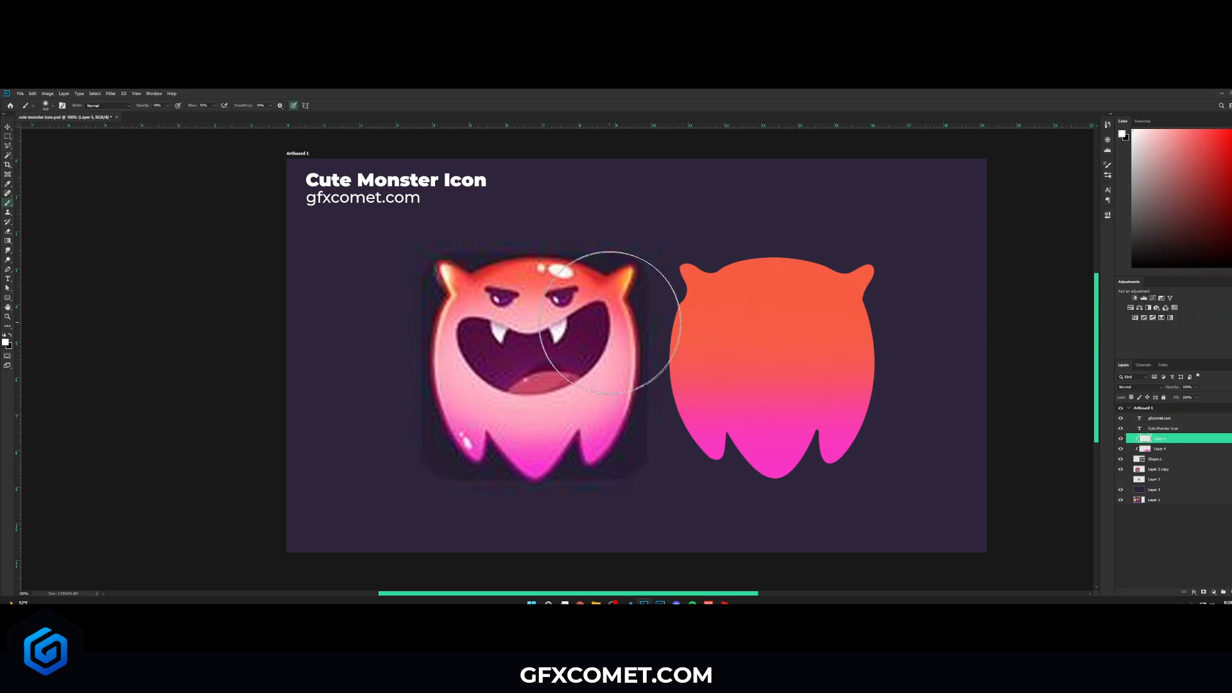
Paint a soft white highlight across the middle of the body with an enlarged brush and lower that layer's opacity
key("bracketright")
mouse_move(657, 363)
left_mouse_down()
mouse_move(769, 365)
mouse_move(713, 362)
mouse_move(757, 369)
left_mouse_up()
key("bracketright")
key("bracketright")
mouse_move(677, 360)
left_mouse_down()
mouse_move(962, 344)
mouse_move(513, 374)
left_mouse_up()
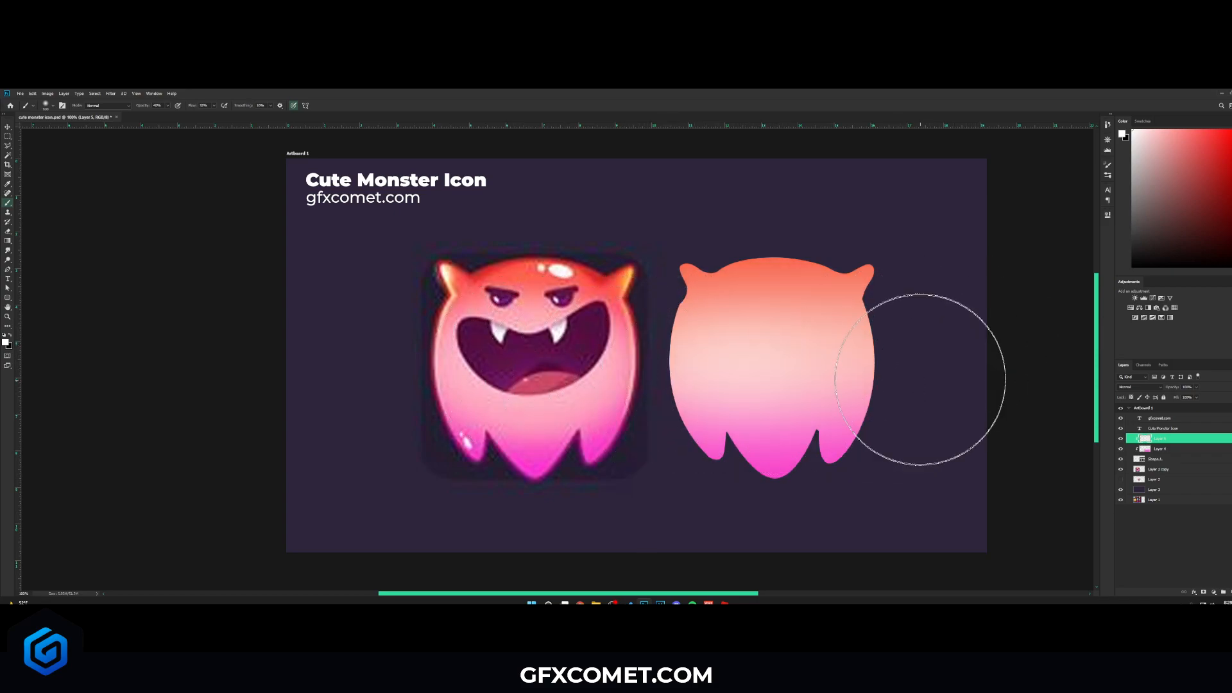
key("ctrl+z")
mouse_move(802, 371)
left_mouse_down()
mouse_move(719, 359)
mouse_move(981, 351)
left_mouse_up()
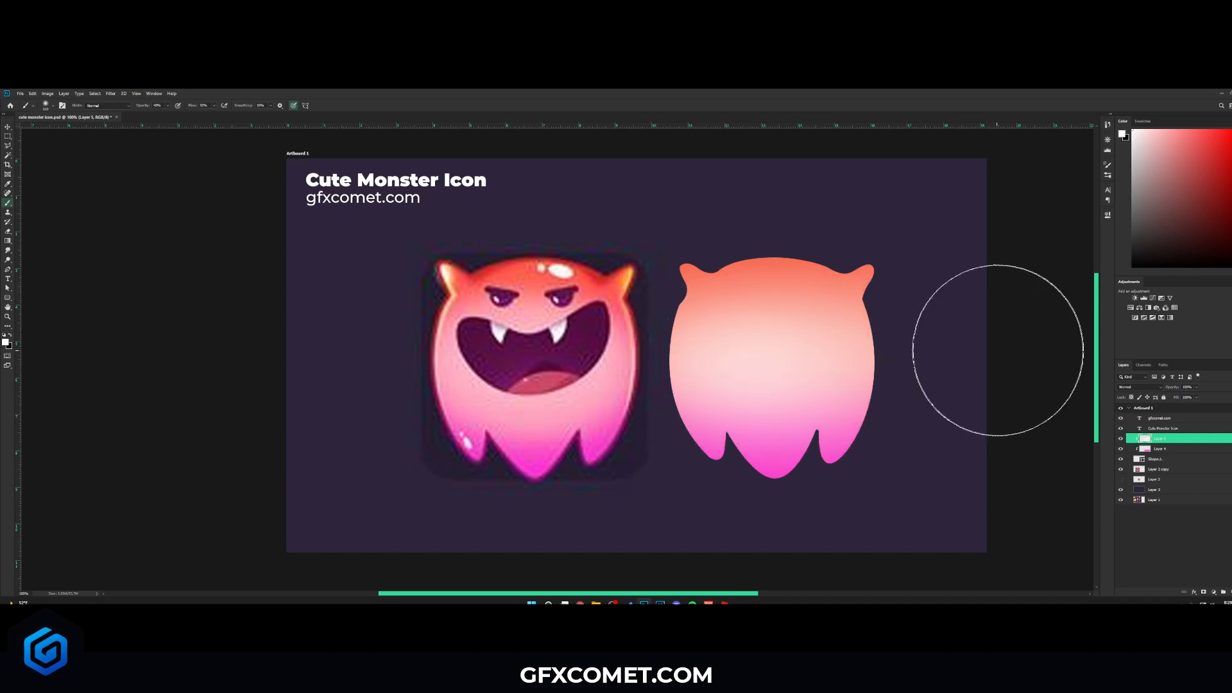
key("v")
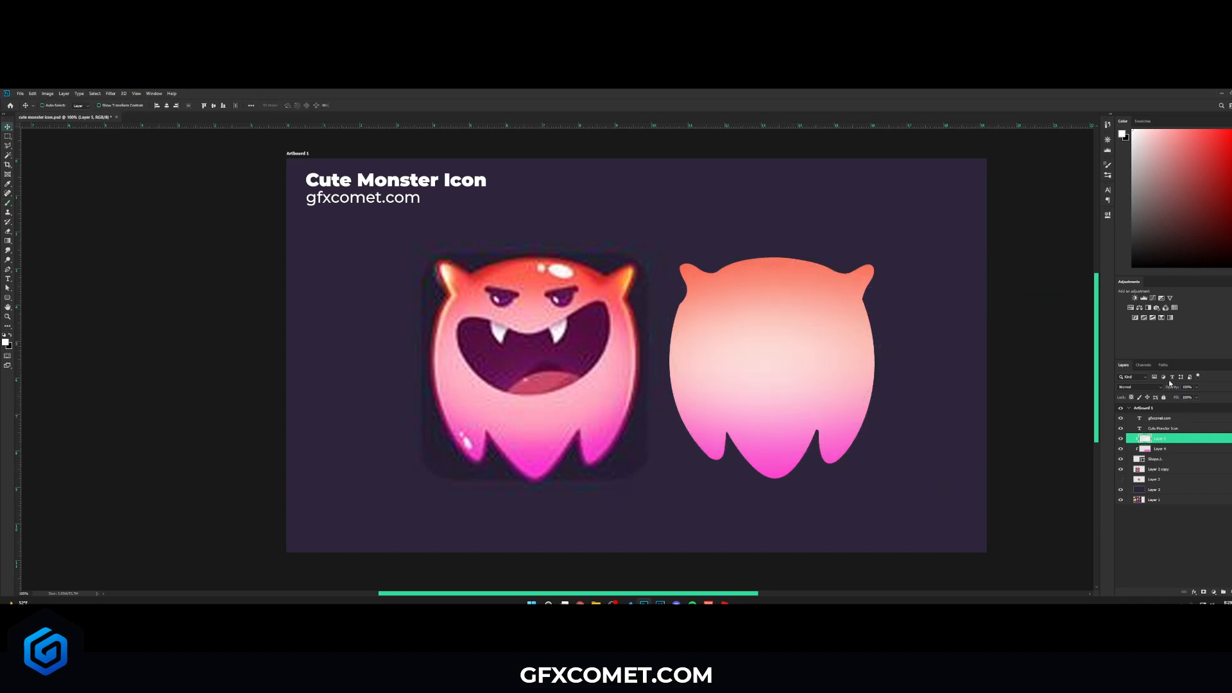
left_click_drag(1169, 387, 1161, 389)
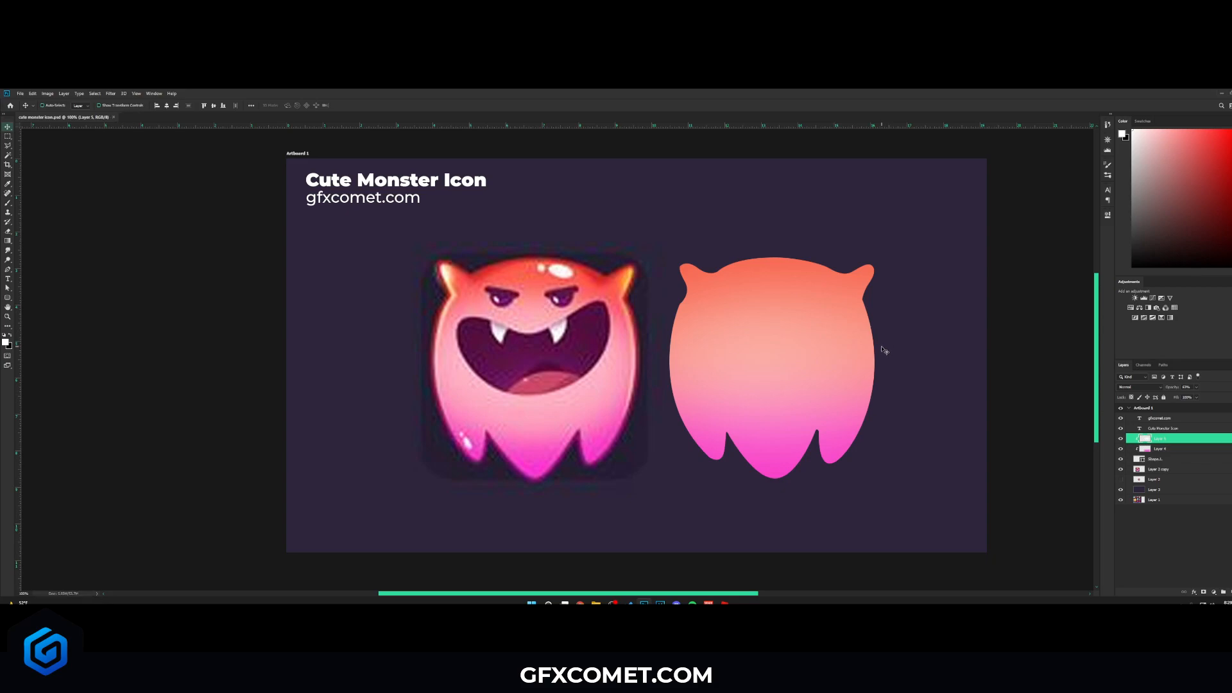
Add a black Overlay Inner Shadow to the body shape layer, with distance and choke at 0 and an increased size
right_click(1164, 460)
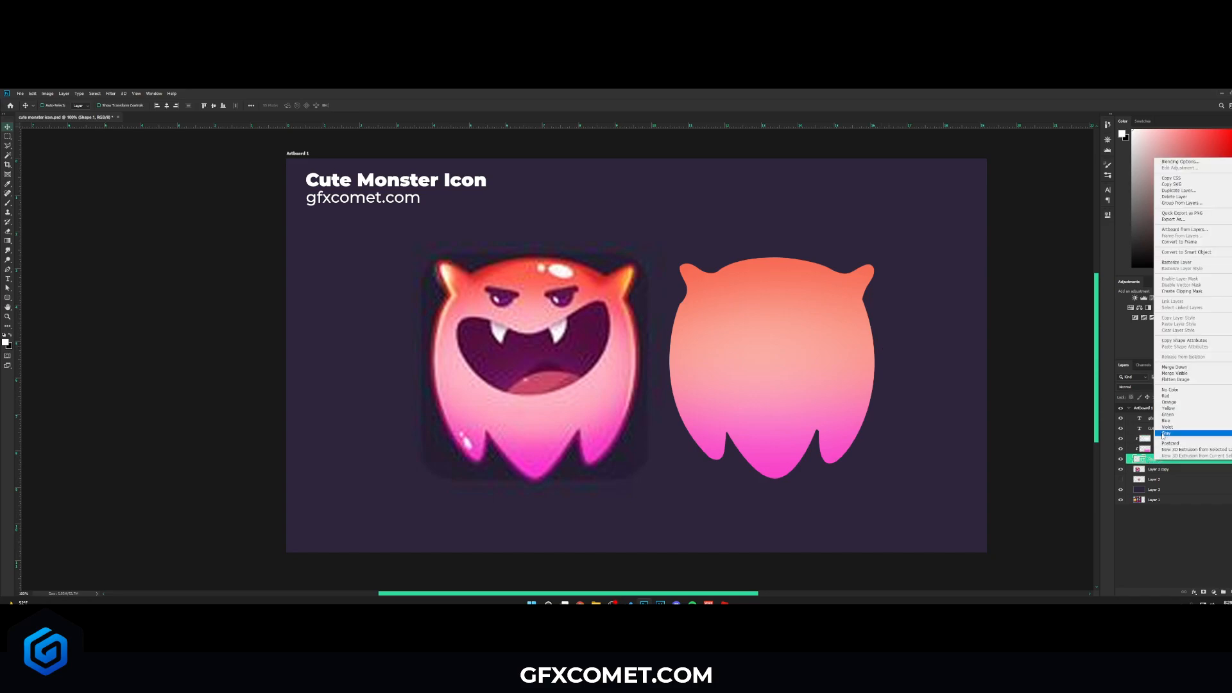
left_click(1180, 262)
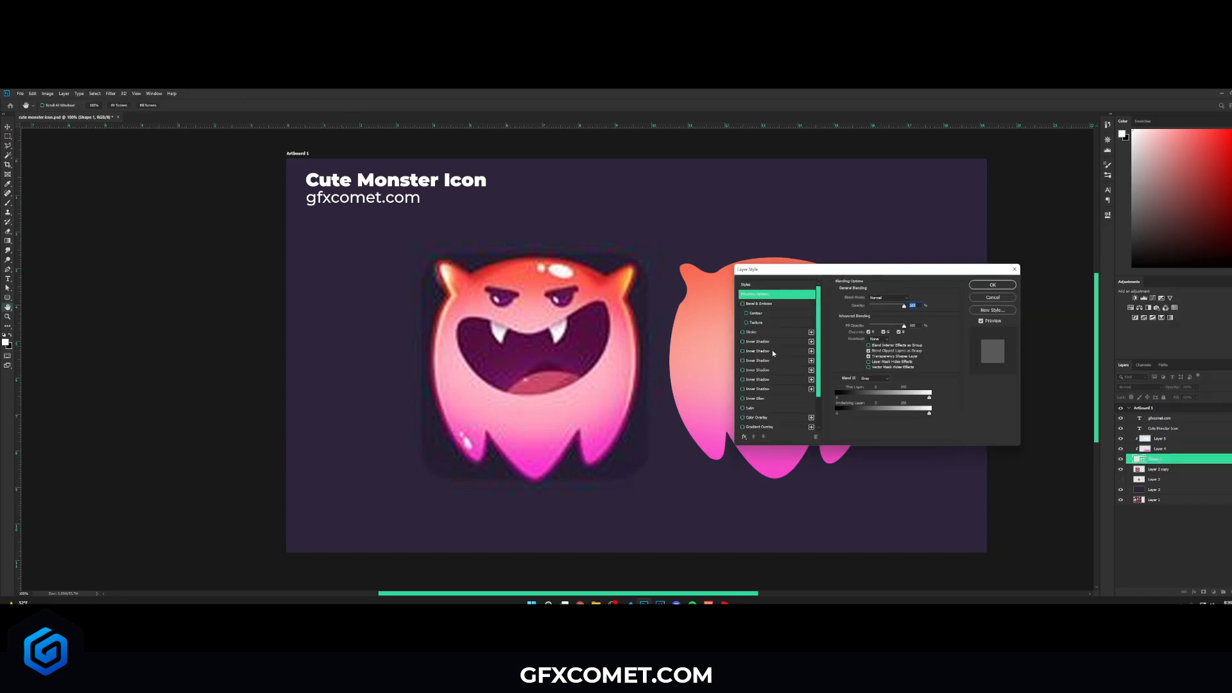
left_click(763, 343)
left_click_drag(888, 269, 992, 273)
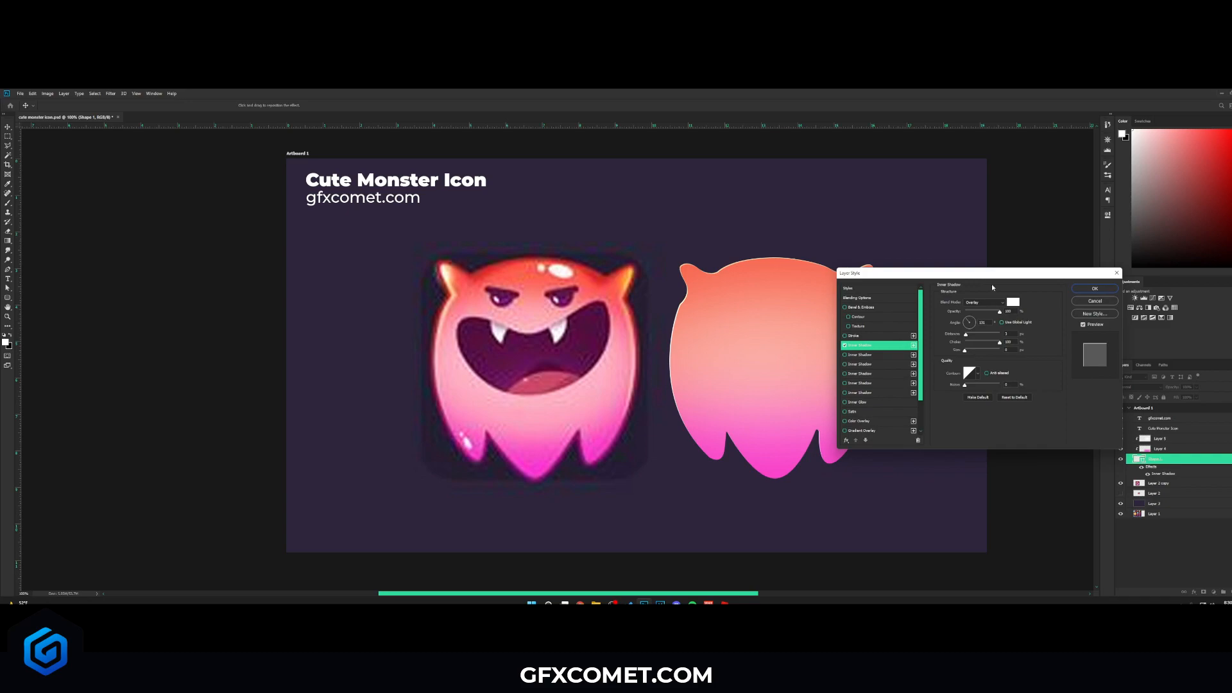
left_click(1014, 302)
left_click(643, 463)
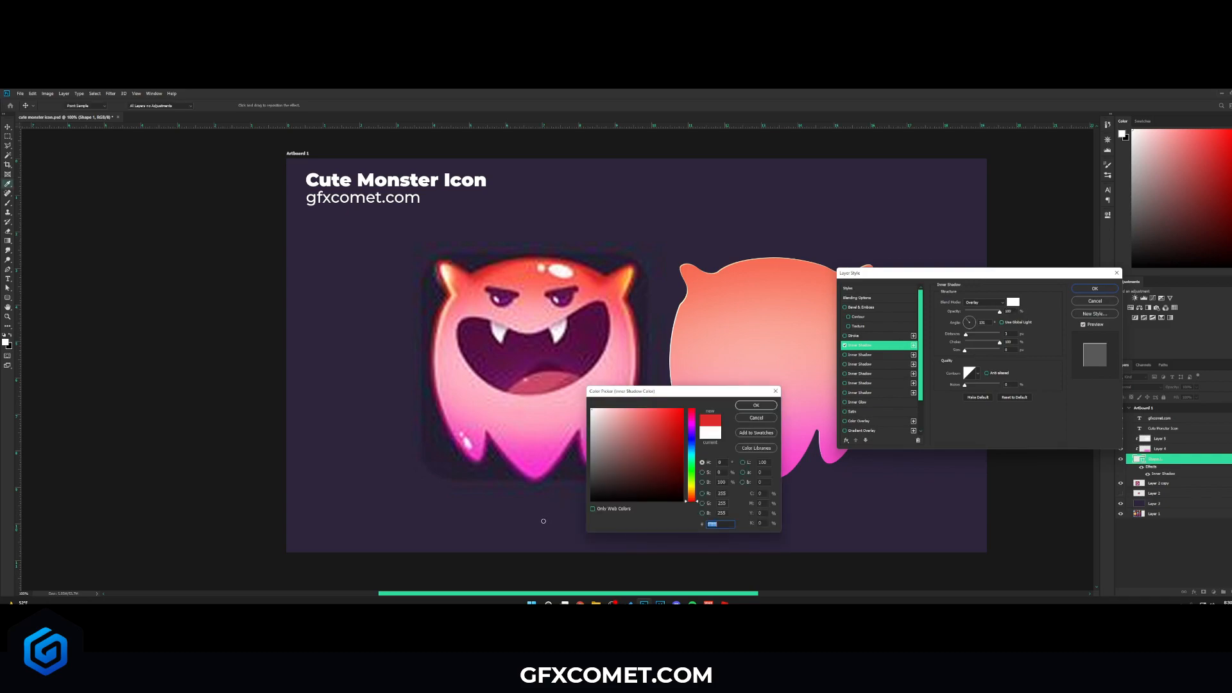
left_click_drag(644, 463, 579, 507)
left_click(757, 406)
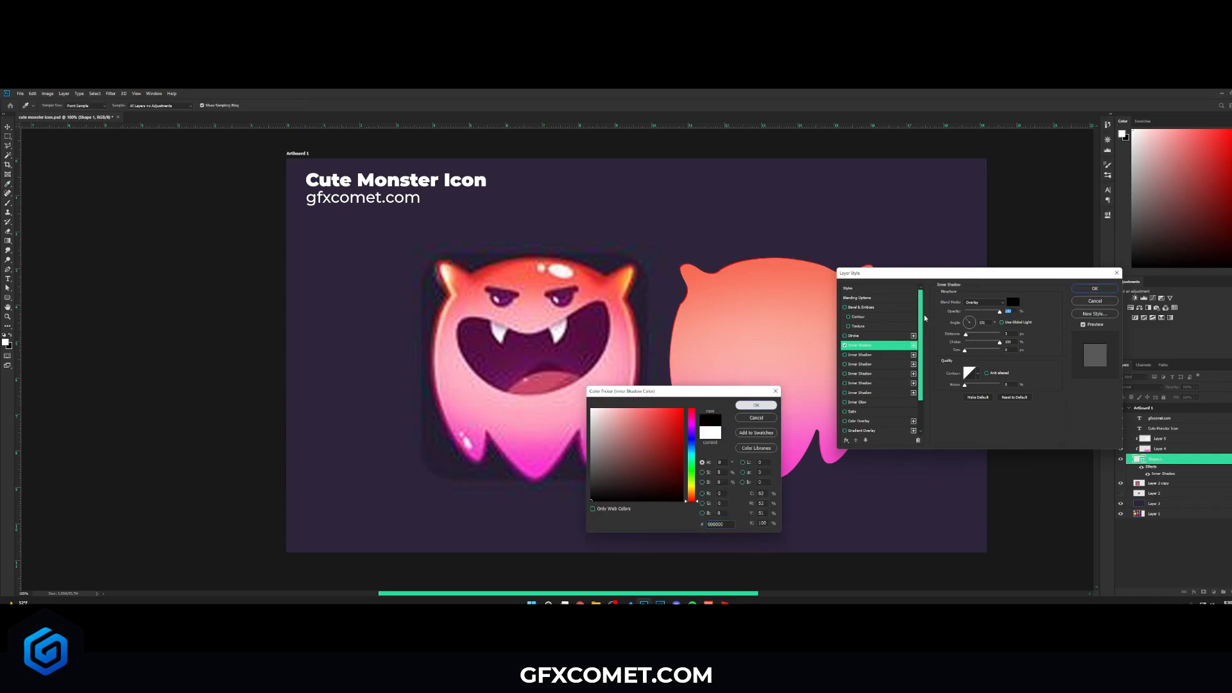
mouse_move(966, 336)
left_mouse_down()
mouse_move(981, 351)
mouse_move(969, 351)
left_mouse_up()
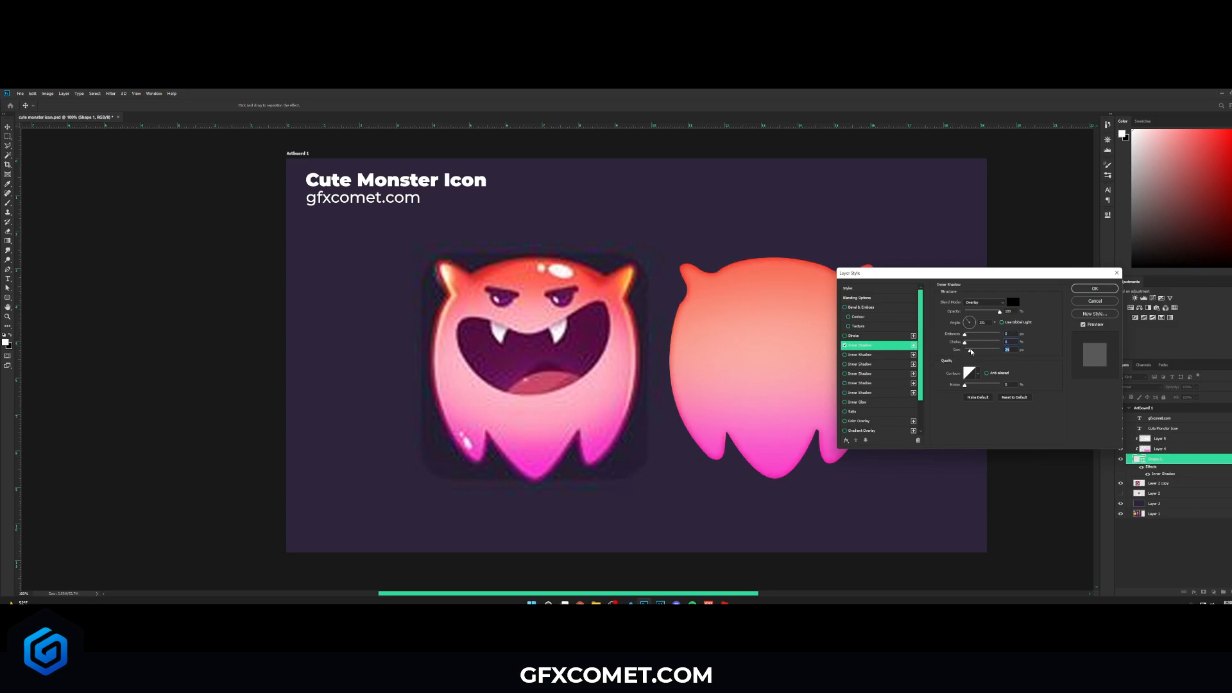
left_click_drag(1006, 274, 1076, 320)
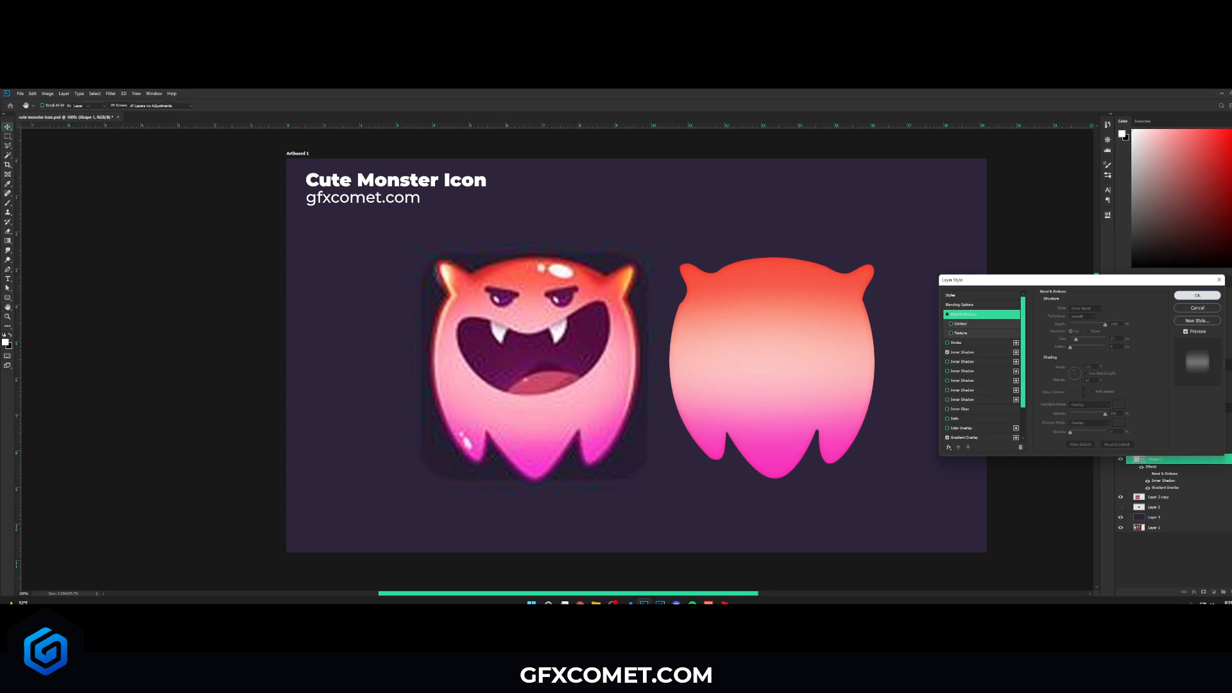
Apply the body's layer style and create a new layer above the clipped shading layers
left_click(1199, 297)
left_click(1230, 458)
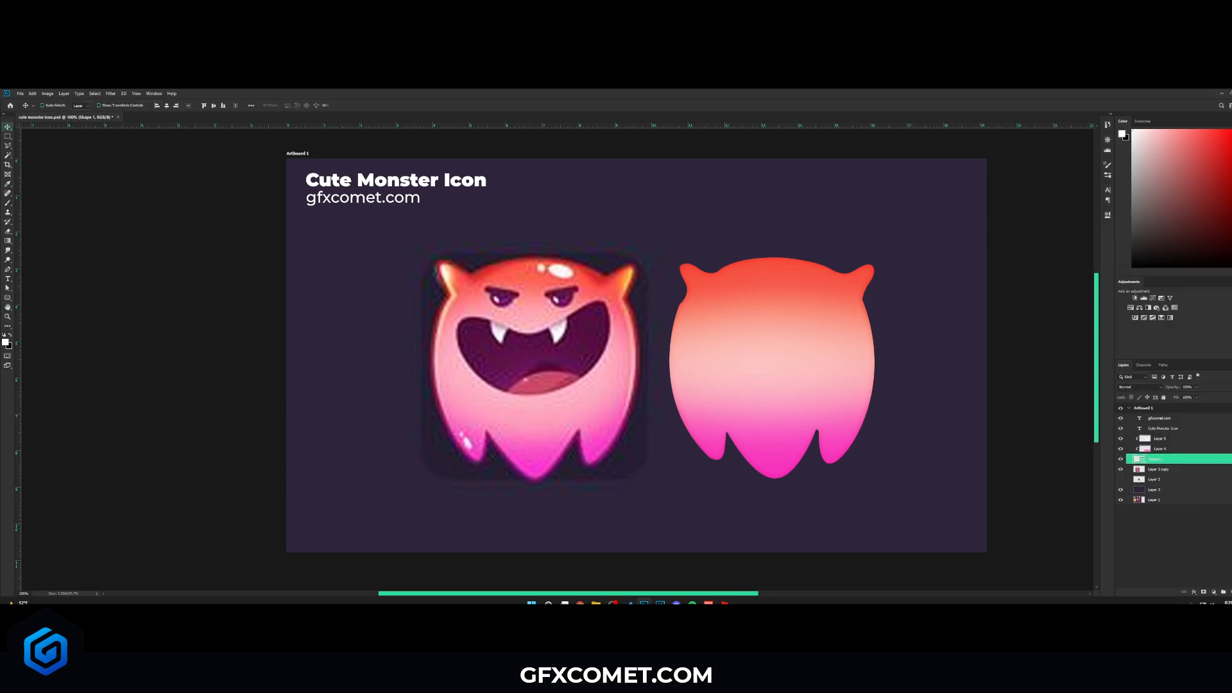
left_click(1158, 438)
left_click(1230, 592)
scroll(498, 361, "up", 3)
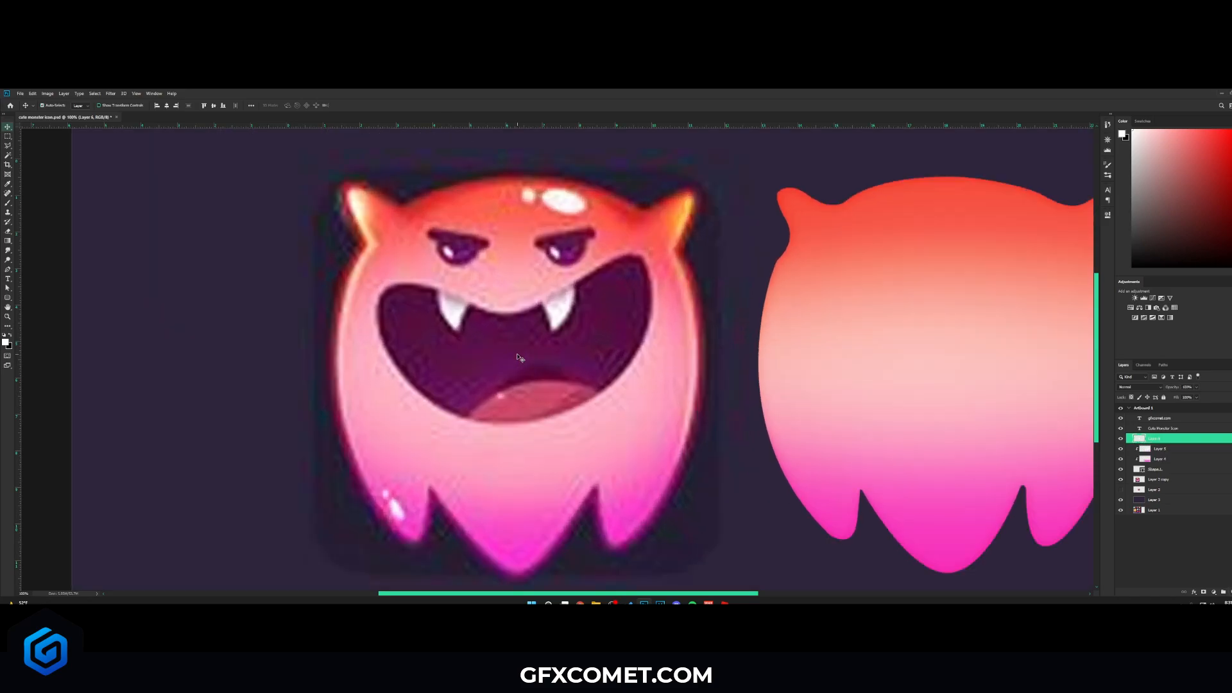
Trace the reference's left eye with the Pen tool, convert it to a shape and fill it with dark purple sampled from the mouth
left_click(8, 271)
left_click(422, 239)
left_click(480, 252)
left_click(471, 258, "alt")
left_click_drag(471, 258, 828, 286)
left_click(138, 106)
key("v")
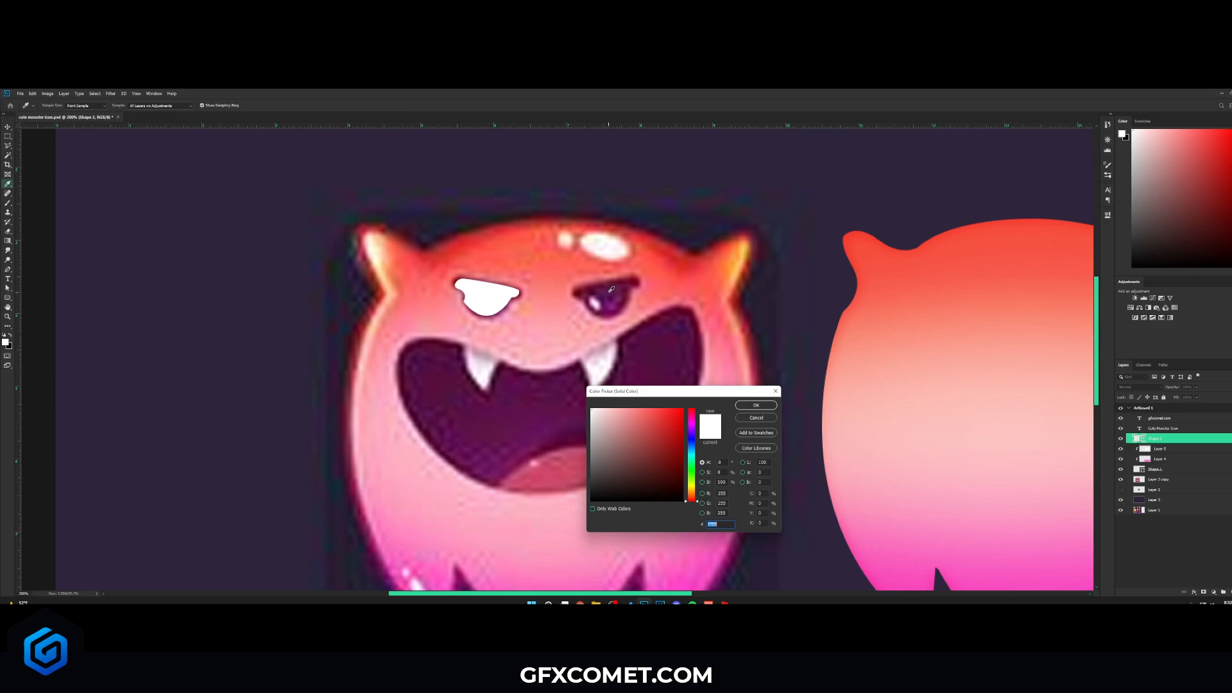
left_click(692, 358)
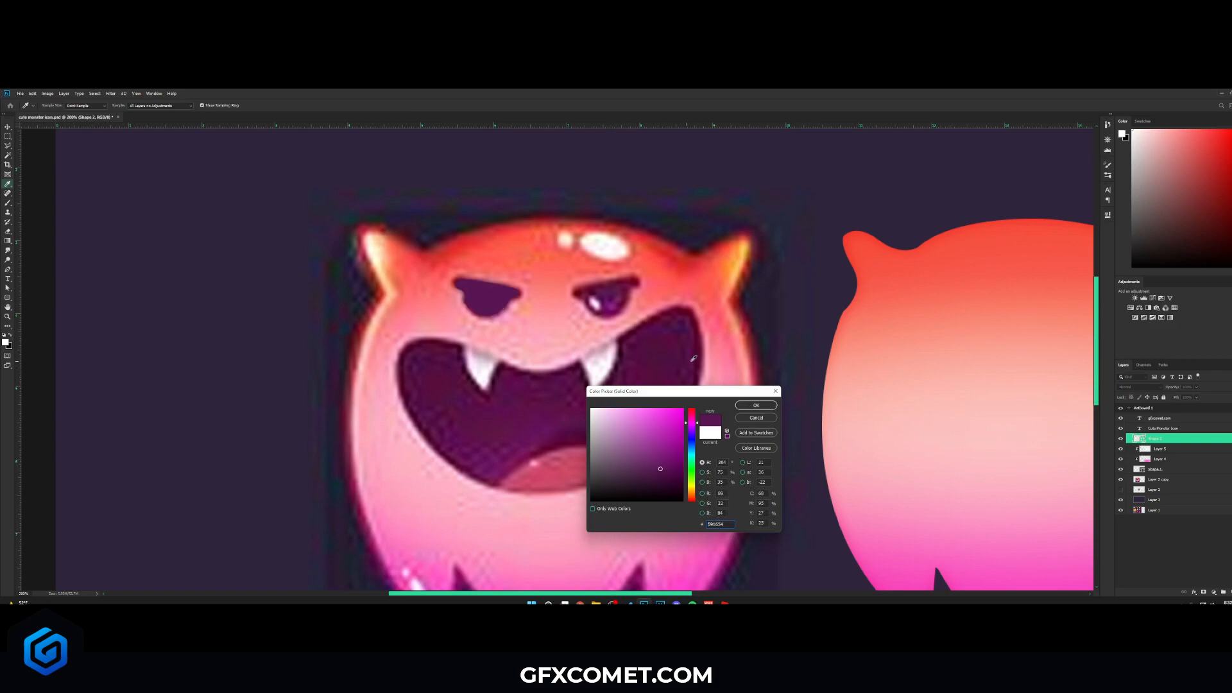
left_click(757, 406)
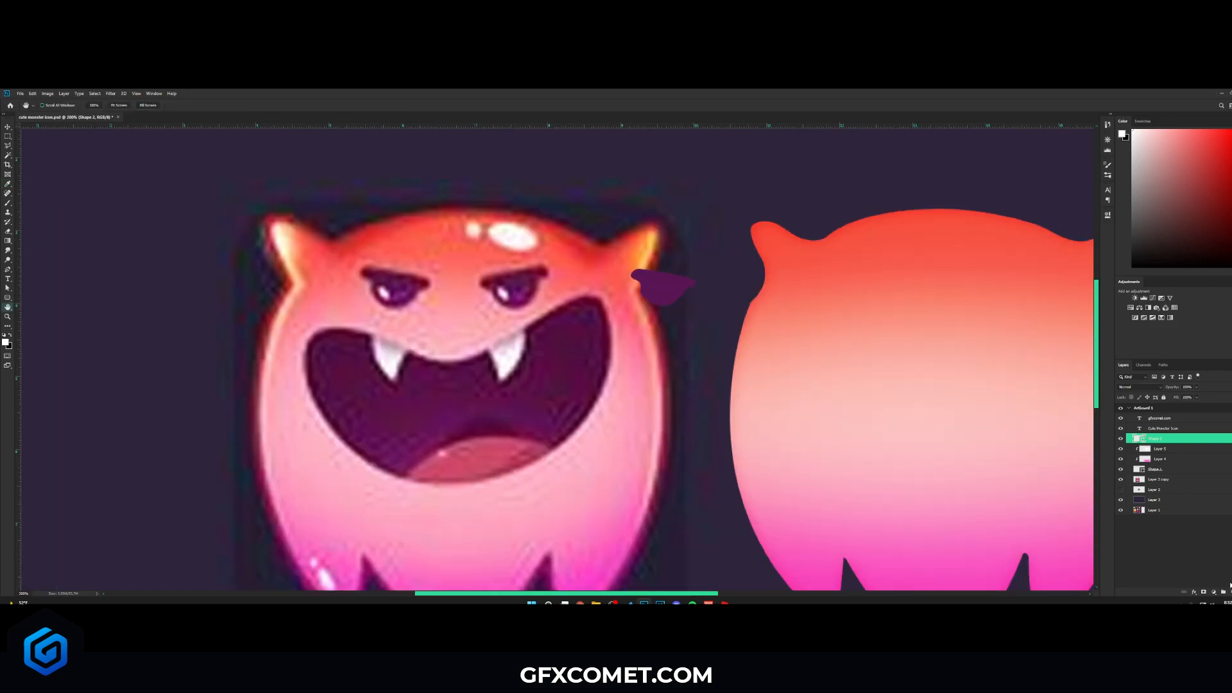
Draw a small white ellipse on a new layer, rotate it and place it on the eye shape as a highlight
left_click(1223, 591)
right_click(8, 299)
left_click(37, 314)
left_click_drag(615, 333, 666, 290)
key("v")
key("ctrl+t")
key("Return")
left_click_drag(674, 298, 678, 295)
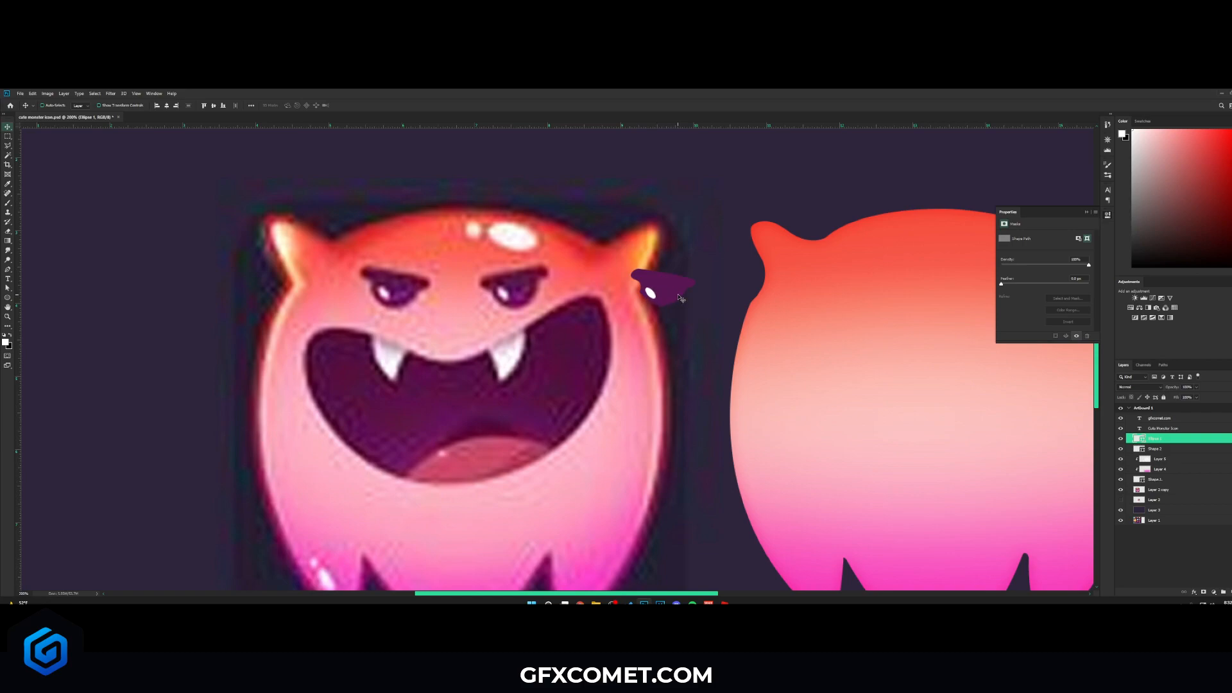
Add an Outer Glow to the eye shape with Normal blend mode, raised opacity and a greatly reduced size
right_click(1177, 449)
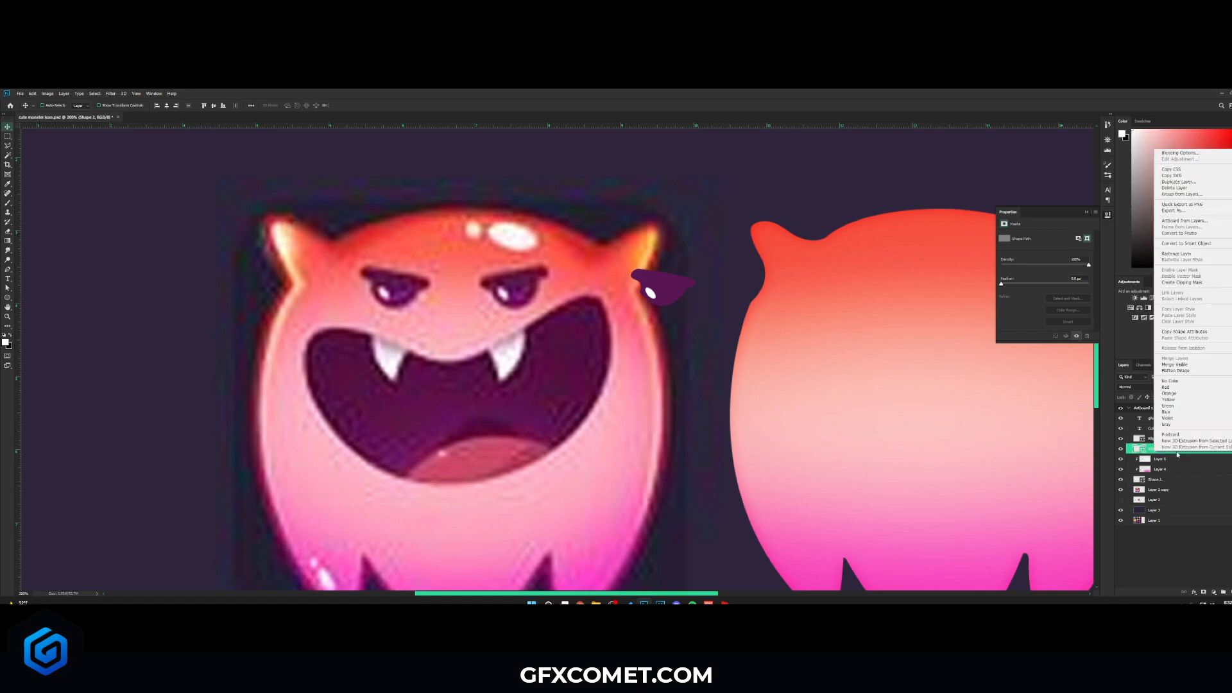
left_click(1186, 155)
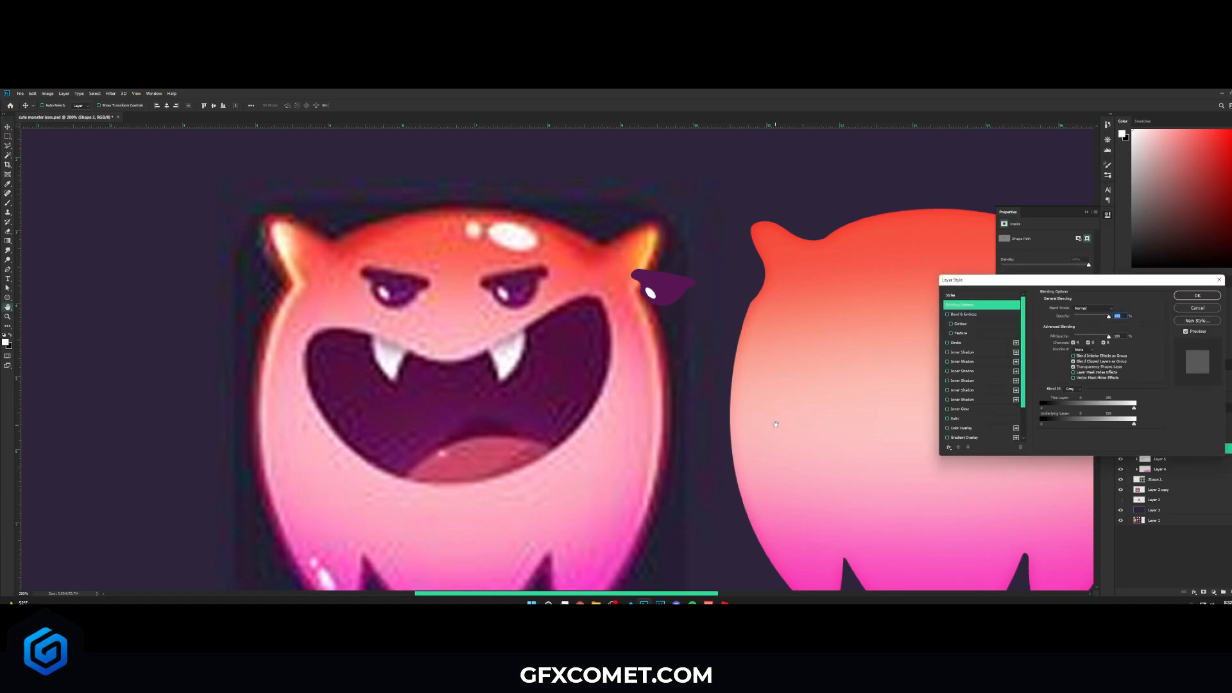
scroll(967, 428, "down", 1)
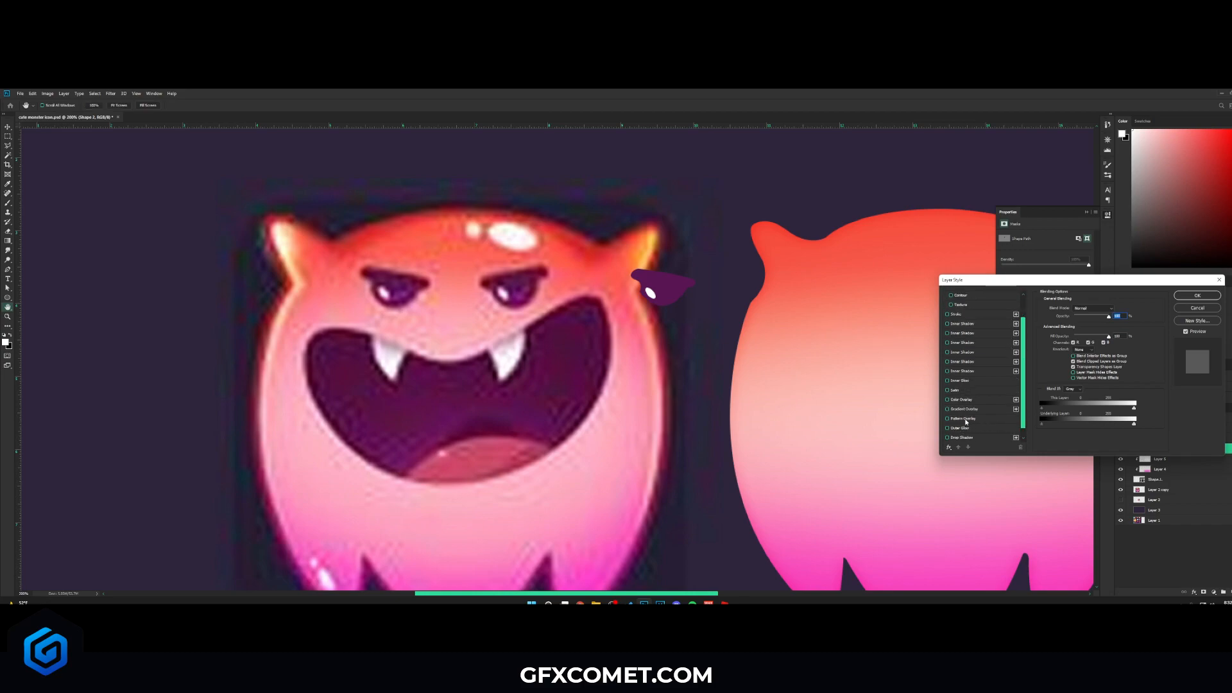
left_click(961, 428)
left_click_drag(1081, 318, 1104, 317)
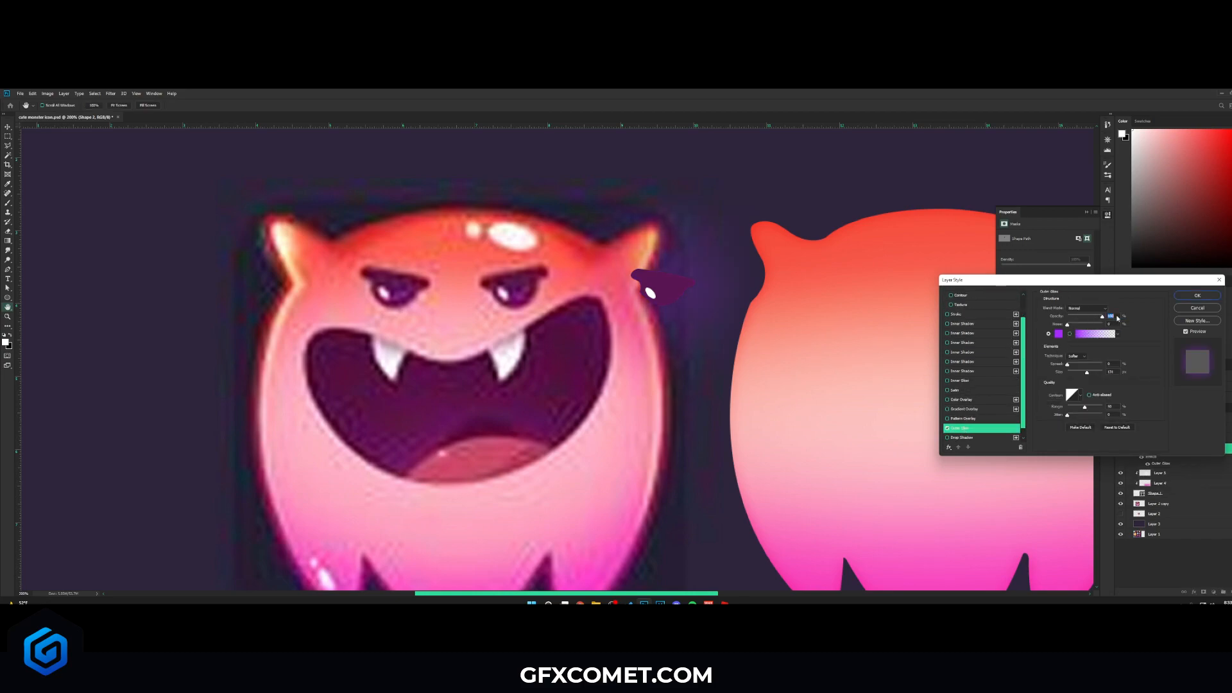
left_click_drag(1087, 372, 1069, 372)
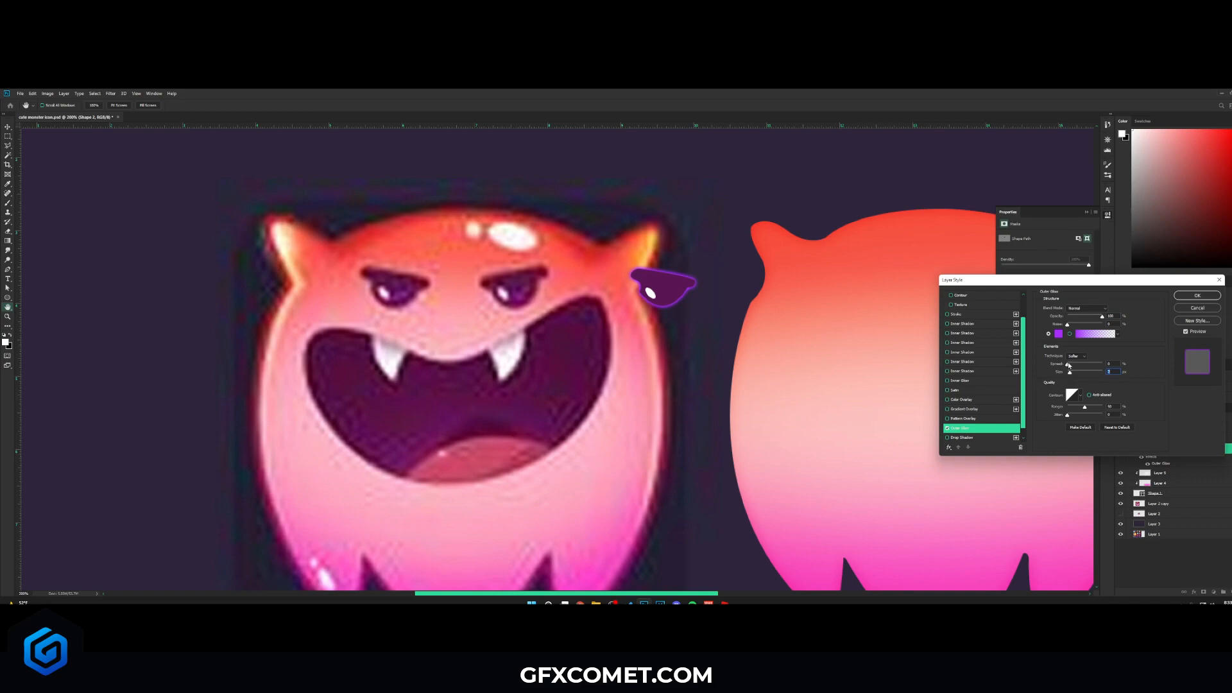
Recolor the eye's Outer Glow with the red sampled beside the reference eye and apply the adjusted layer style
left_click(1058, 334)
left_click(417, 275)
left_click(421, 274)
left_click(765, 403)
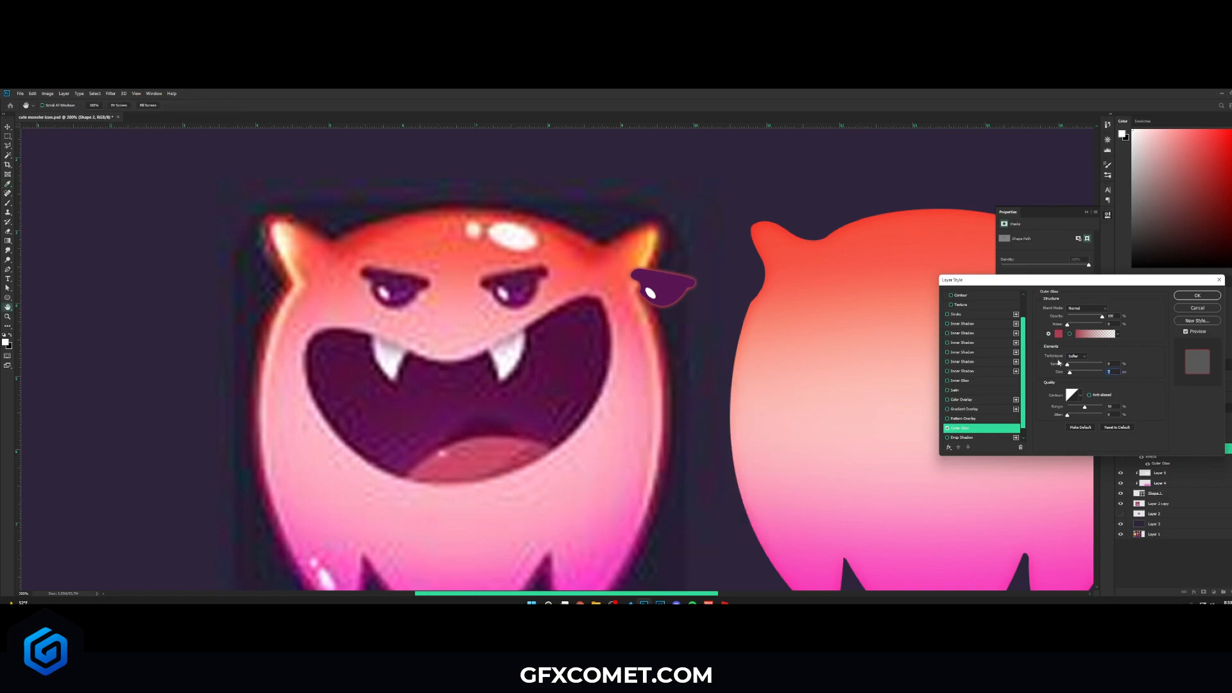
mouse_move(1074, 365)
left_mouse_down()
mouse_move(1067, 374)
mouse_move(1082, 371)
left_mouse_up()
left_click(1198, 296)
left_click(1197, 295)
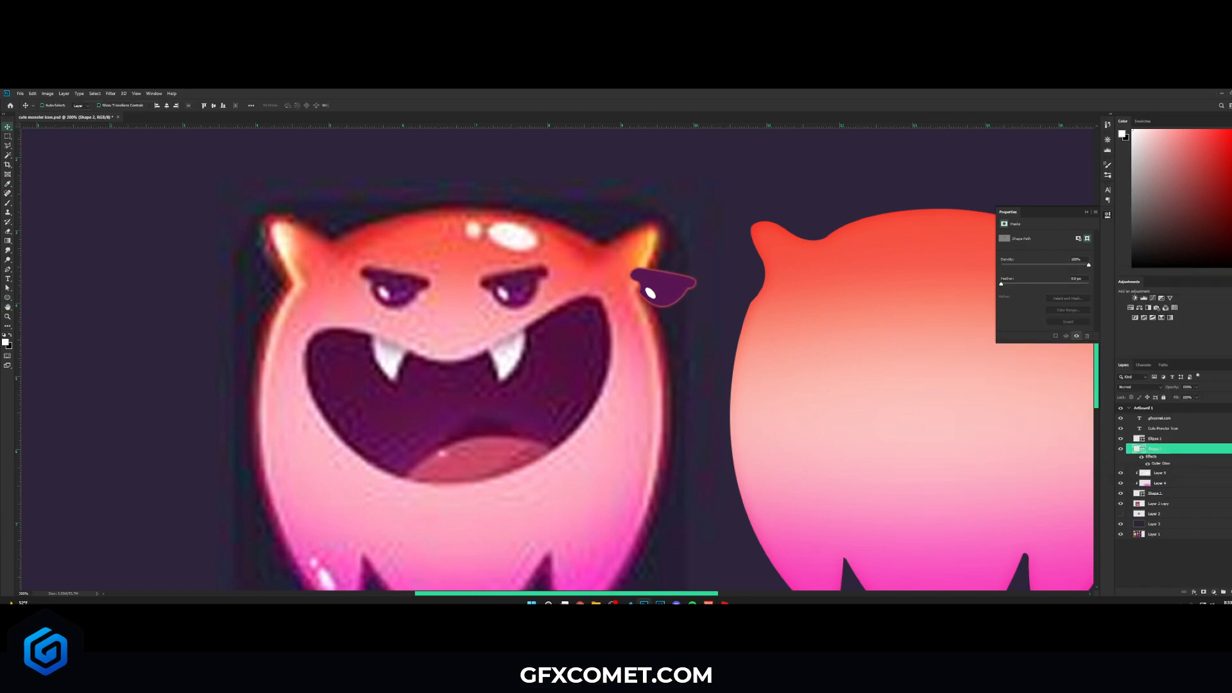
Select the eye shape together with its highlight and position them over the reference's left eye
left_click(1228, 448)
left_click(1206, 440, "shift")
left_click_drag(721, 280, 819, 290)
left_click_drag(711, 303, 443, 303)
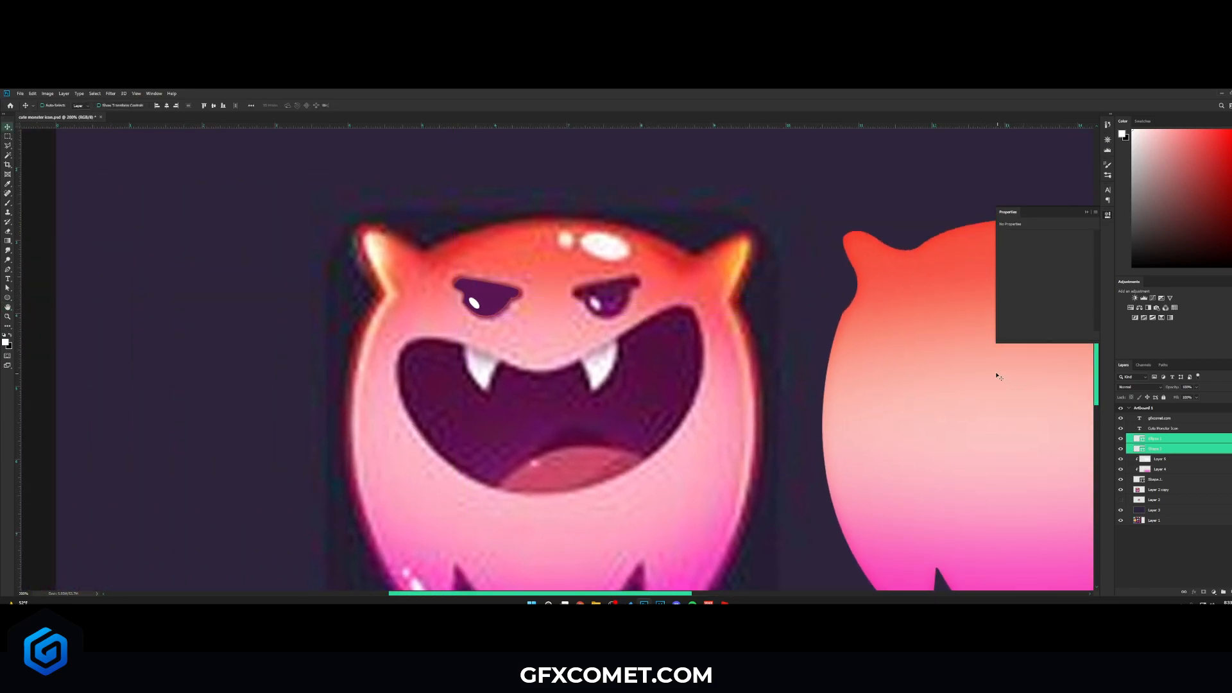
Duplicate the eye and its highlight, mirror the copy and fit it onto the reference's right eye
left_click_drag(894, 366, 896, 374, "alt")
key("ctrl+t")
left_click_drag(643, 255, 658, 284)
key("Return")
key("ctrl+t")
key("Return")
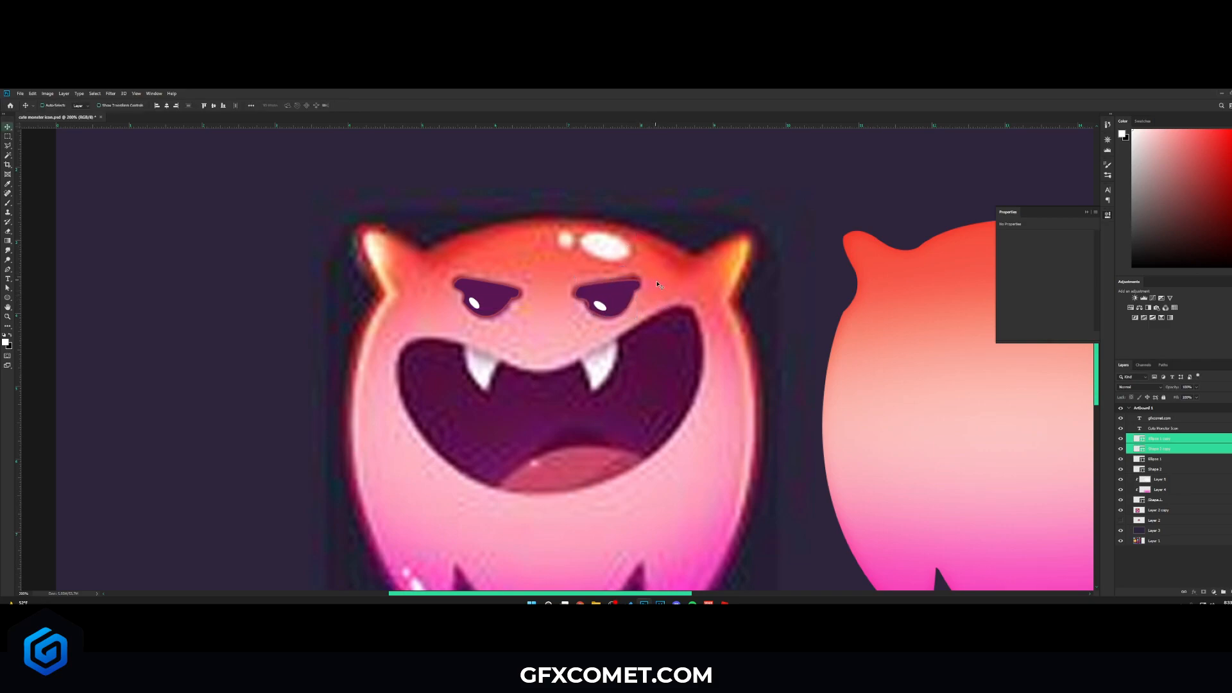
Group each eye with its highlight and move both groups onto the upper part of the new pink body
left_click(1166, 449, "ctrl")
left_click(1166, 449, "ctrl")
key("ctrl+g")
left_click(1168, 448)
left_click(1168, 458, "ctrl")
key("ctrl+g")
left_click(1168, 439, "ctrl")
key("space")
left_click_drag(776, 366, 432, 353)
left_click_drag(292, 321, 771, 319)
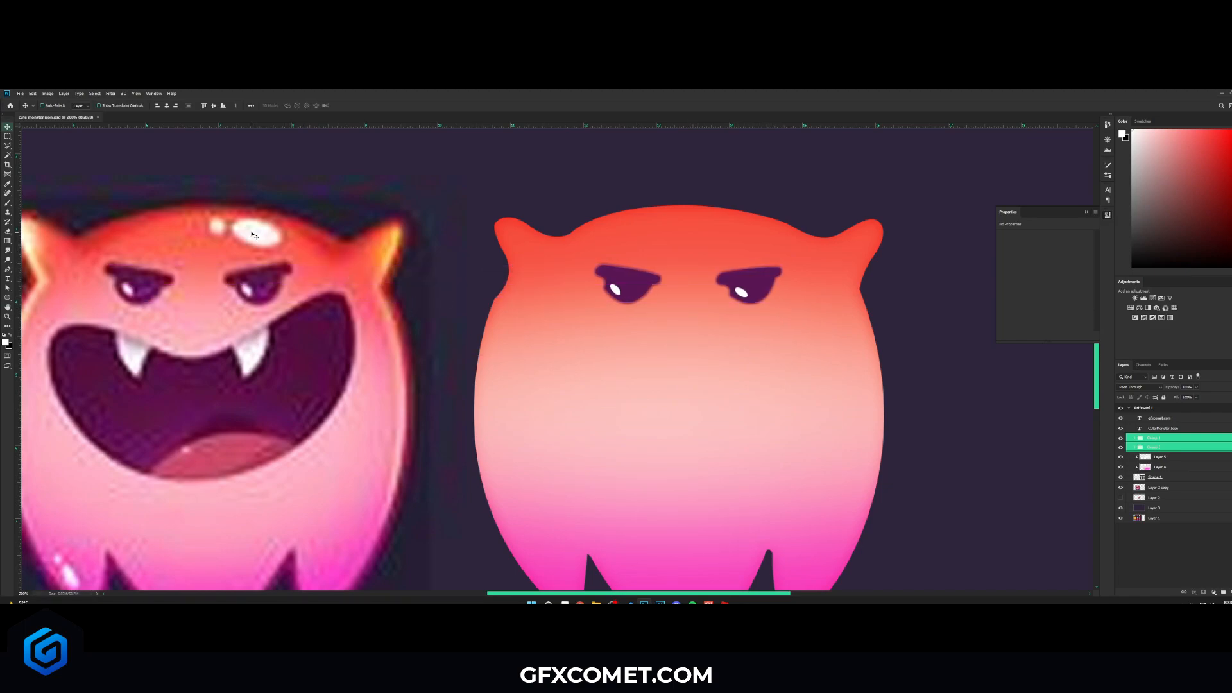
Draw a white ellipse on a new layer over the reference's large head highlight and rotate it to match
right_click(8, 297)
left_click(45, 304)
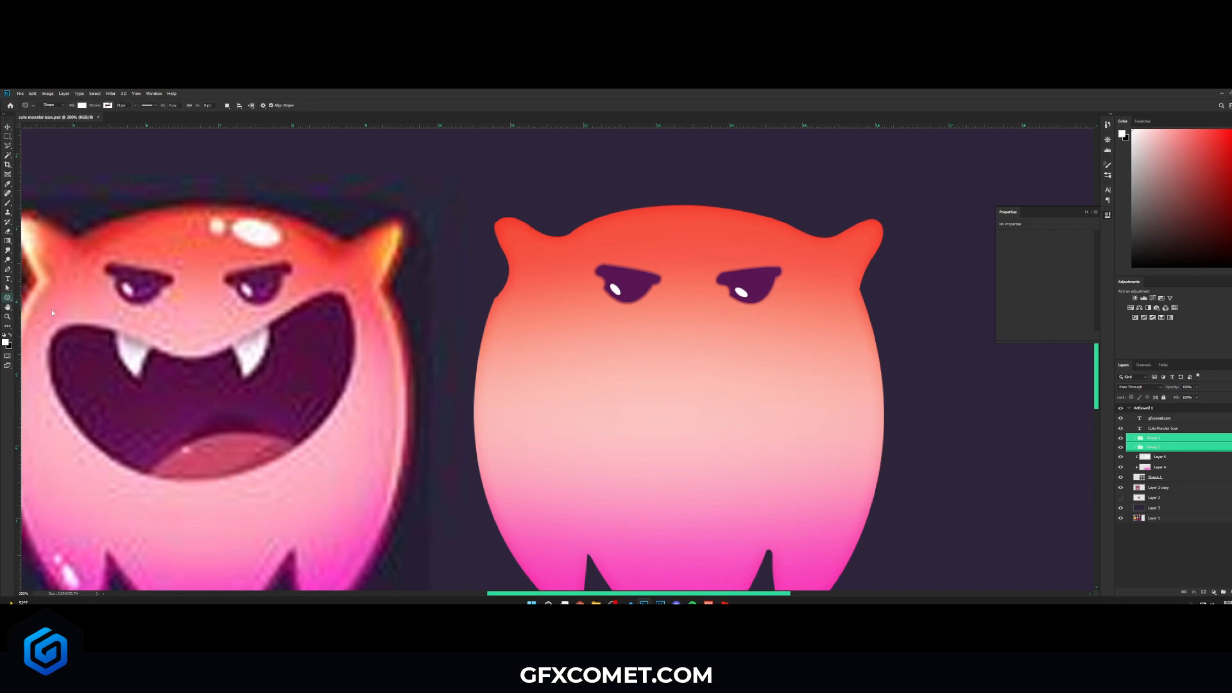
left_click(1231, 591)
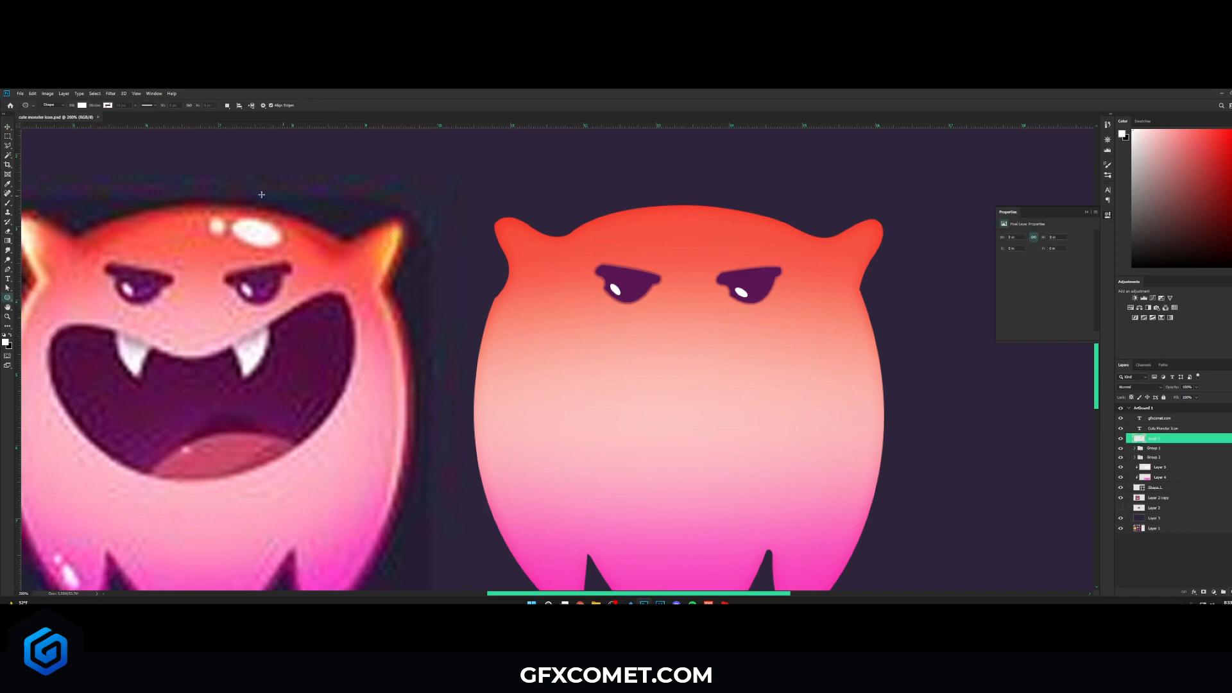
left_click_drag(231, 220, 284, 218)
key("ctrl+t")
key("Return")
key("v")
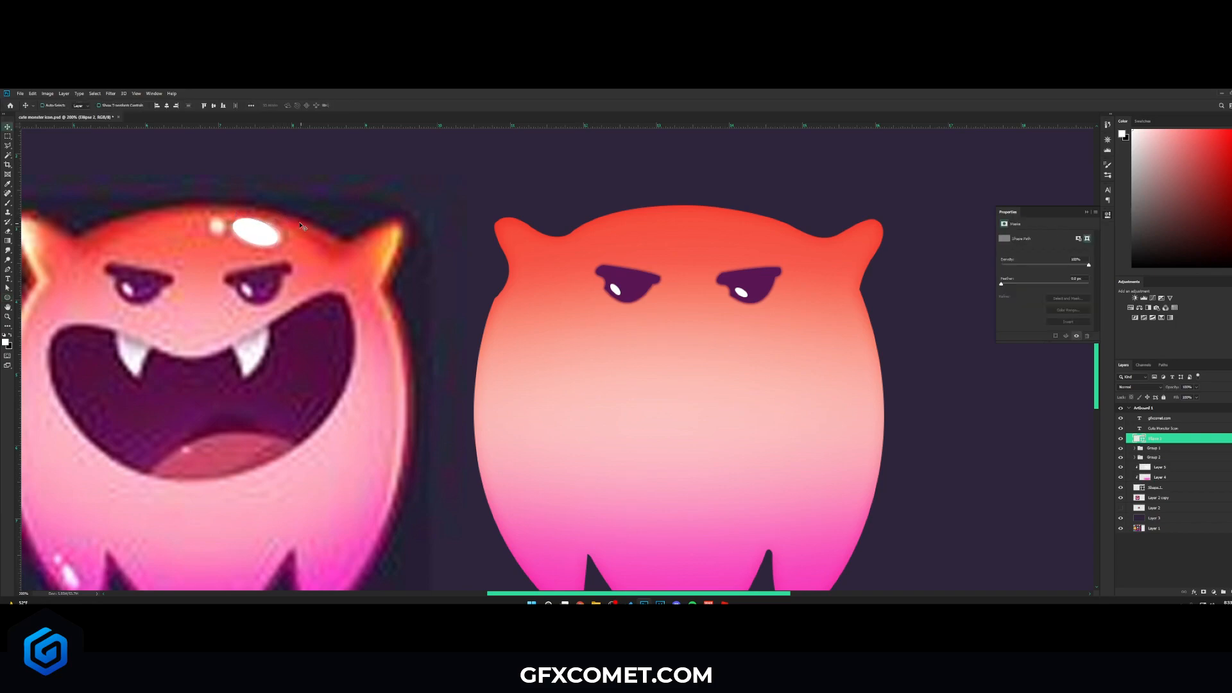
Draw a small white circle on a new layer over the reference's smaller head highlight
right_click(8, 297)
left_click(39, 307)
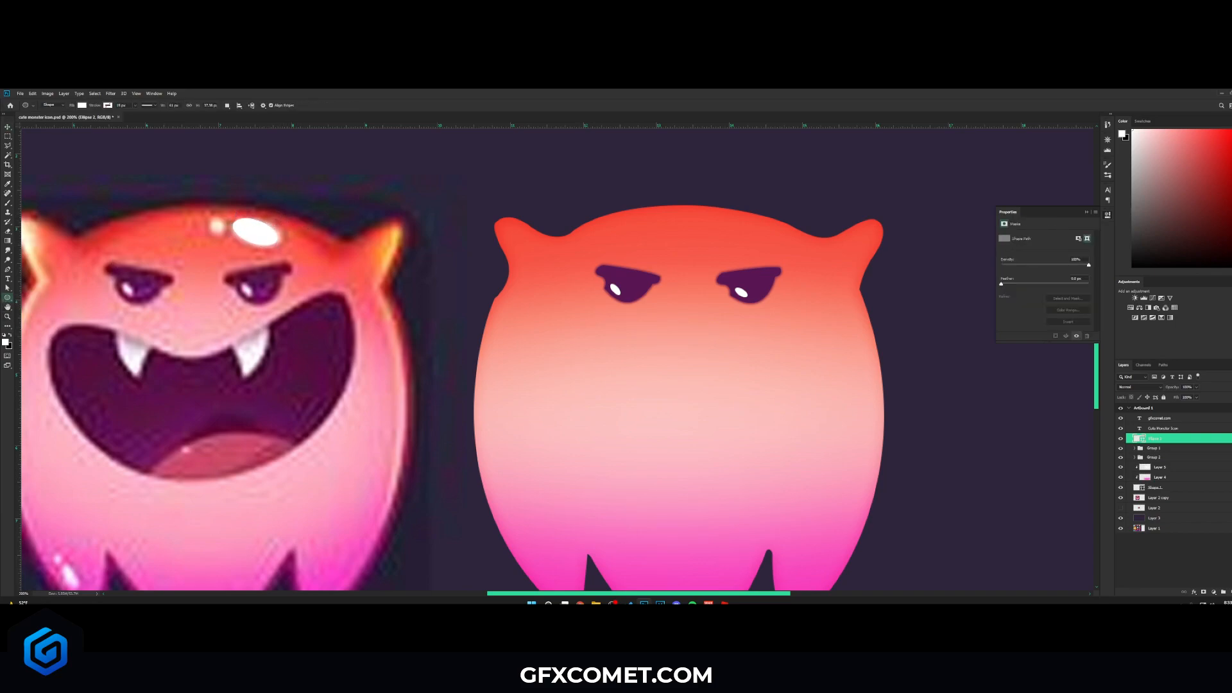
key("ctrl+shift+alt+n")
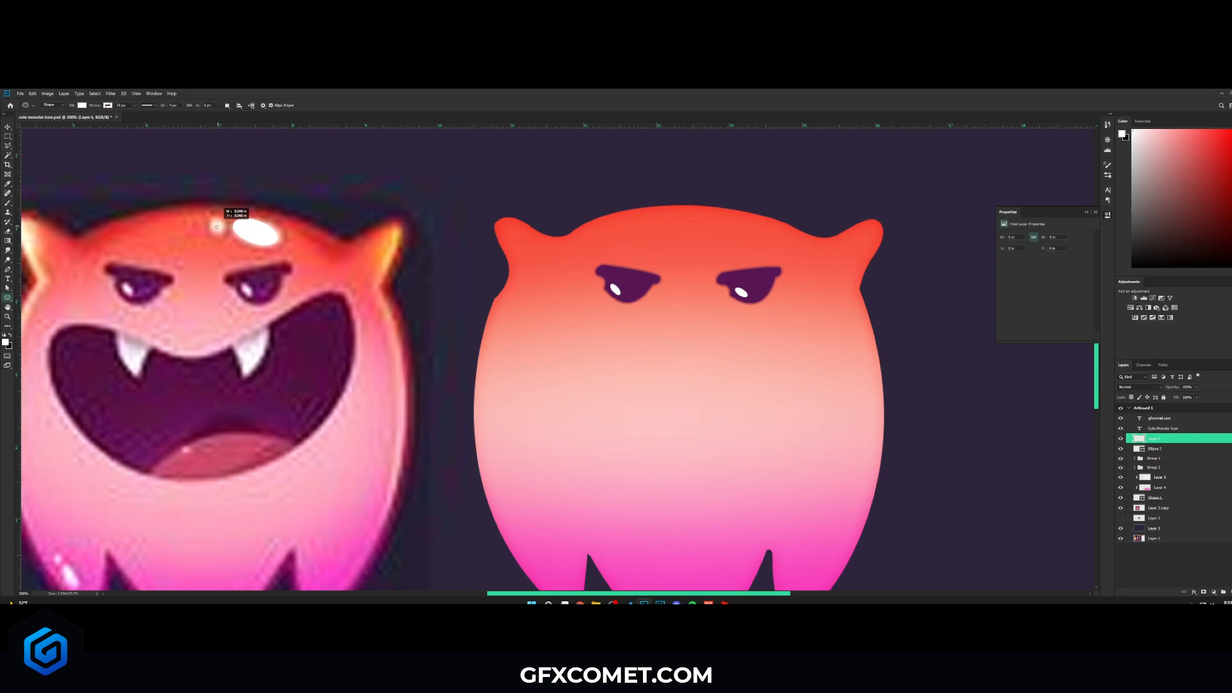
left_click_drag(212, 221, 223, 232)
key("v")
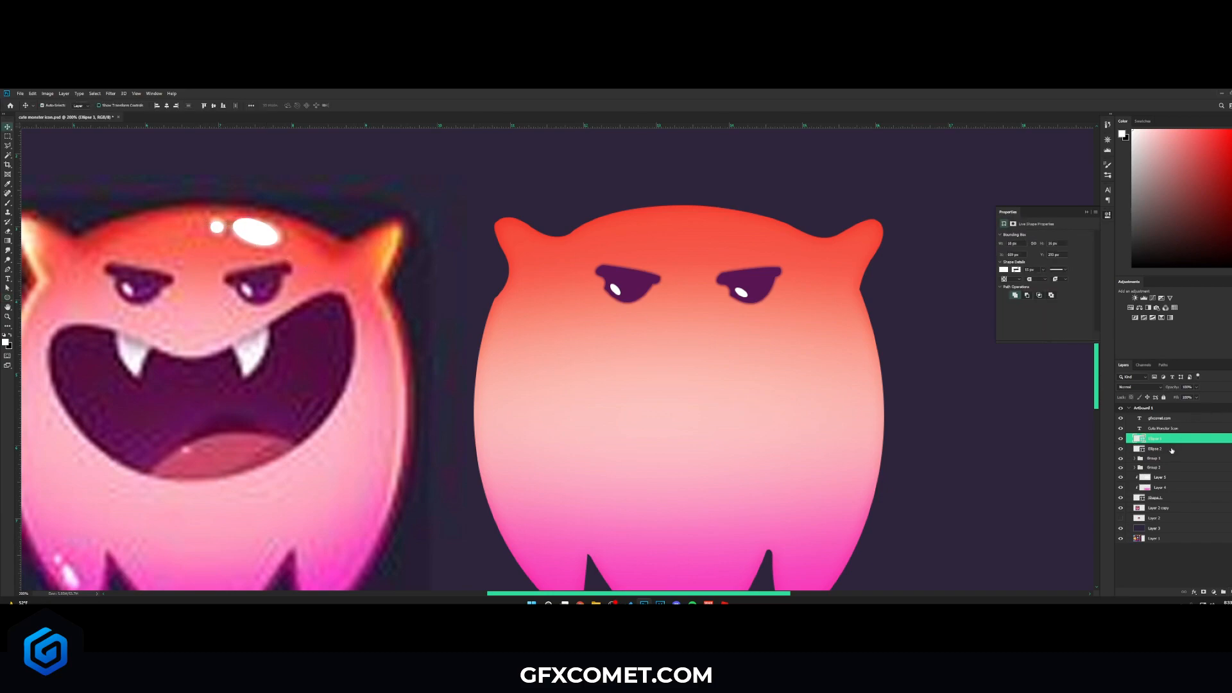
Group the two head highlights and move them onto the top of the new monster's head
left_click(1172, 450, "shift")
key("ctrl+g")
left_click_drag(363, 291, 819, 281)
Add a new layer above the highlight group for tracing the mouth with the Pen tool
key("space")
left_click_drag(457, 384, 648, 337)
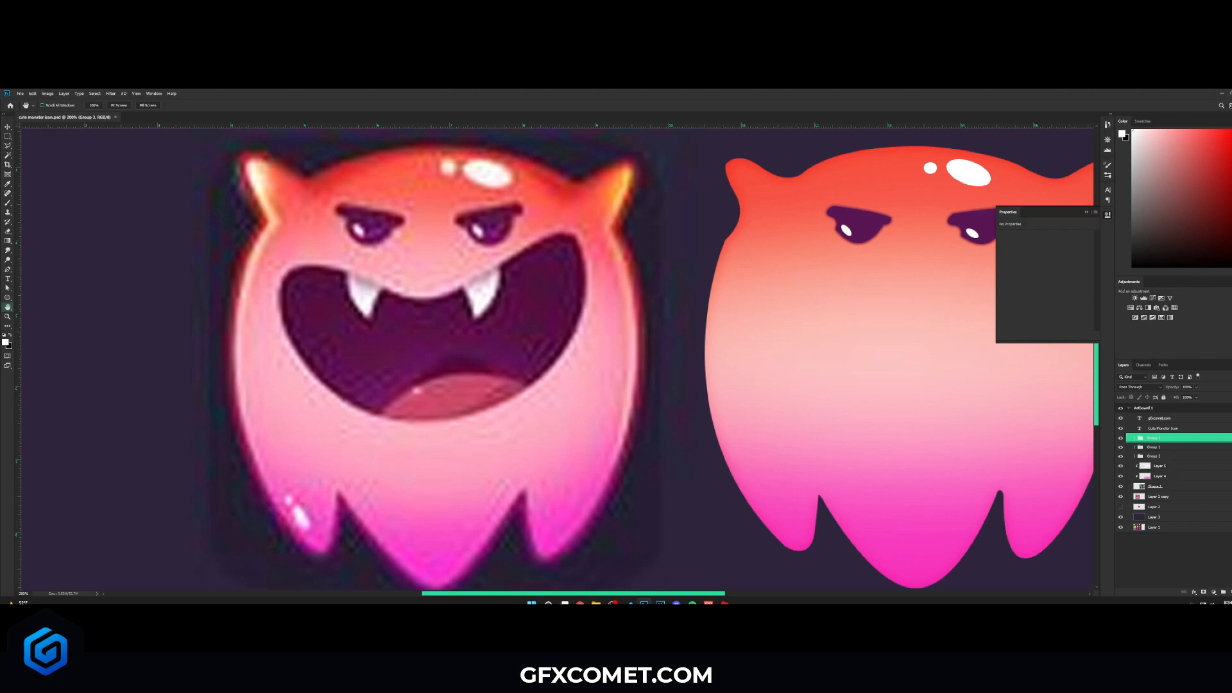
key("ctrl+shift+alt+n")
left_click(7, 269)
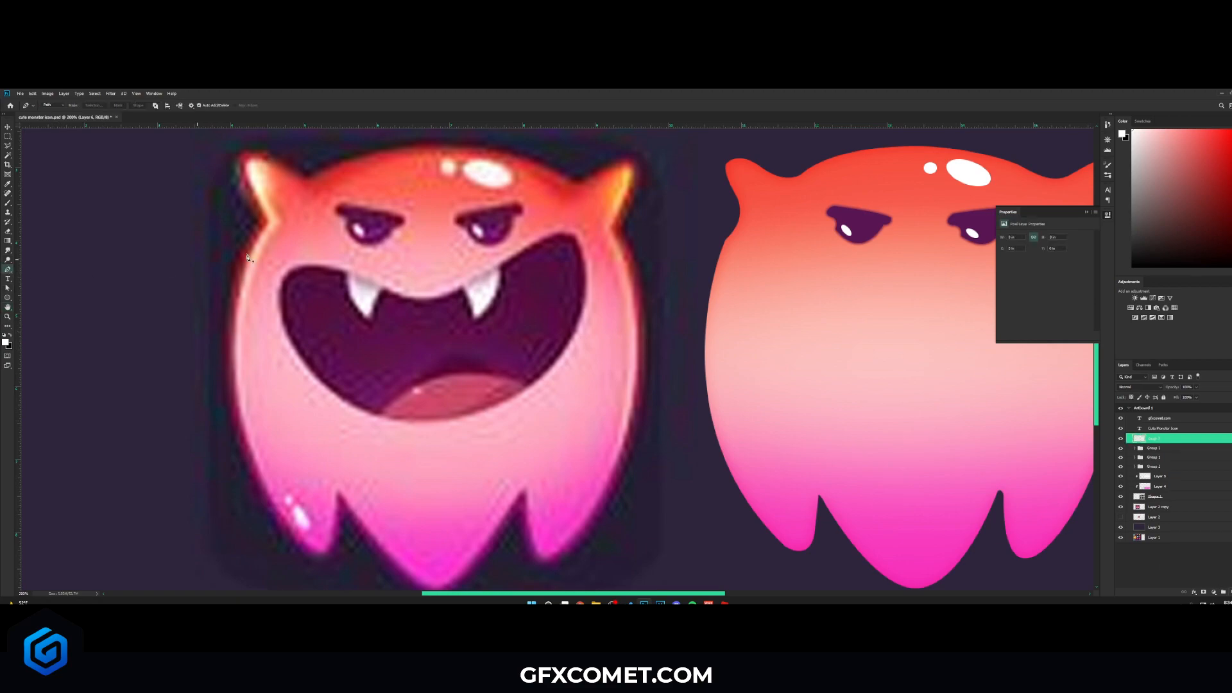
left_click(536, 242)
left_click_drag(414, 298, 263, 268)
left_click(415, 297, "alt")
left_click(310, 266, "alt")
left_click_drag(281, 314, 294, 352)
left_click(281, 314, "alt")
left_click_drag(466, 416, 614, 386)
left_click_drag(579, 255, 542, 157)
left_click(579, 255, "alt")
left_click_drag(535, 242, 504, 260)
left_click(138, 105)
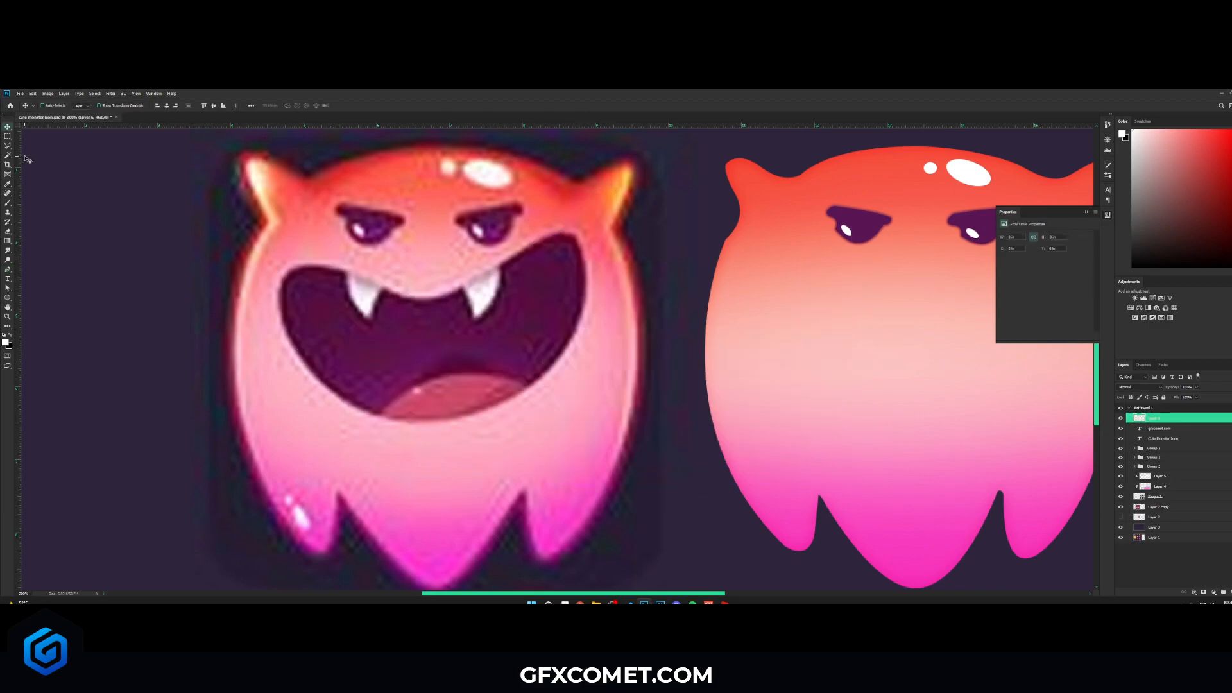
Trace the outline of the reference's open mouth with the Pen tool and convert the path to a white shape
left_click(467, 282)
left_click_drag(376, 283, 319, 250)
left_click(376, 283, "alt")
left_click_drag(290, 270, 280, 291)
left_click(290, 271, "alt")
left_click_drag(299, 355, 333, 416)
left_click(398, 419)
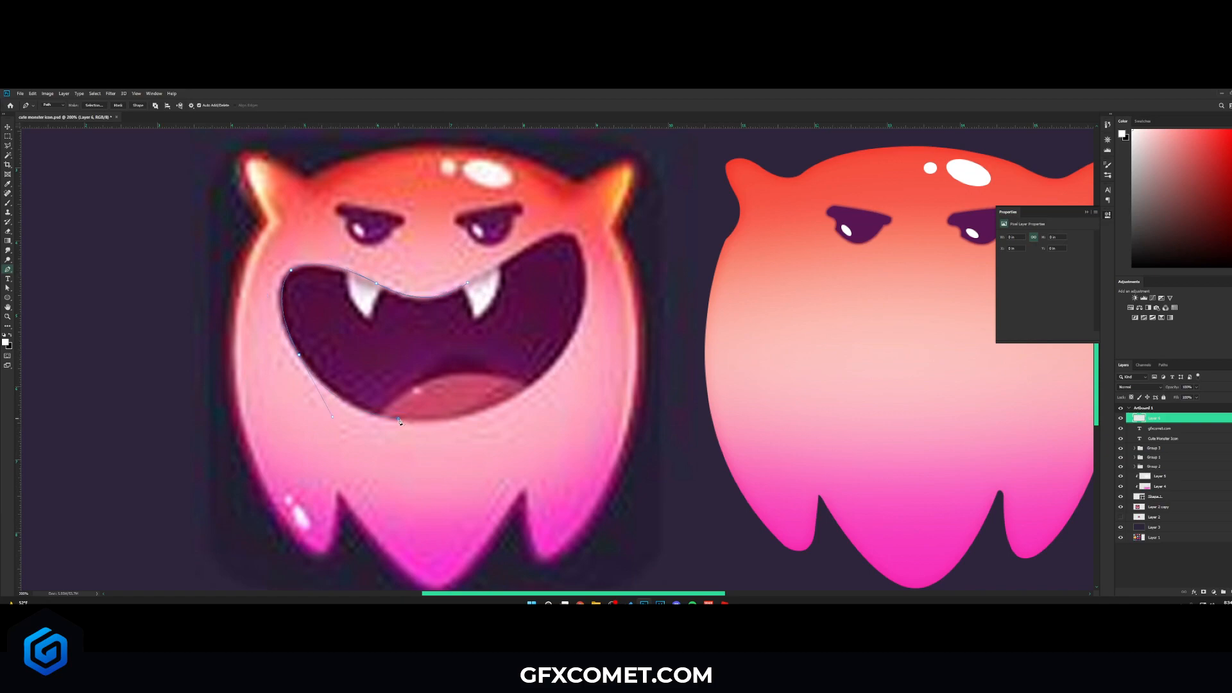
left_click_drag(442, 419, 527, 398)
left_click(443, 420, "alt")
key("ctrl+z")
key("ctrl+z")
left_click_drag(466, 420, 577, 391)
left_click(584, 306)
left_click_drag(551, 235, 603, 229)
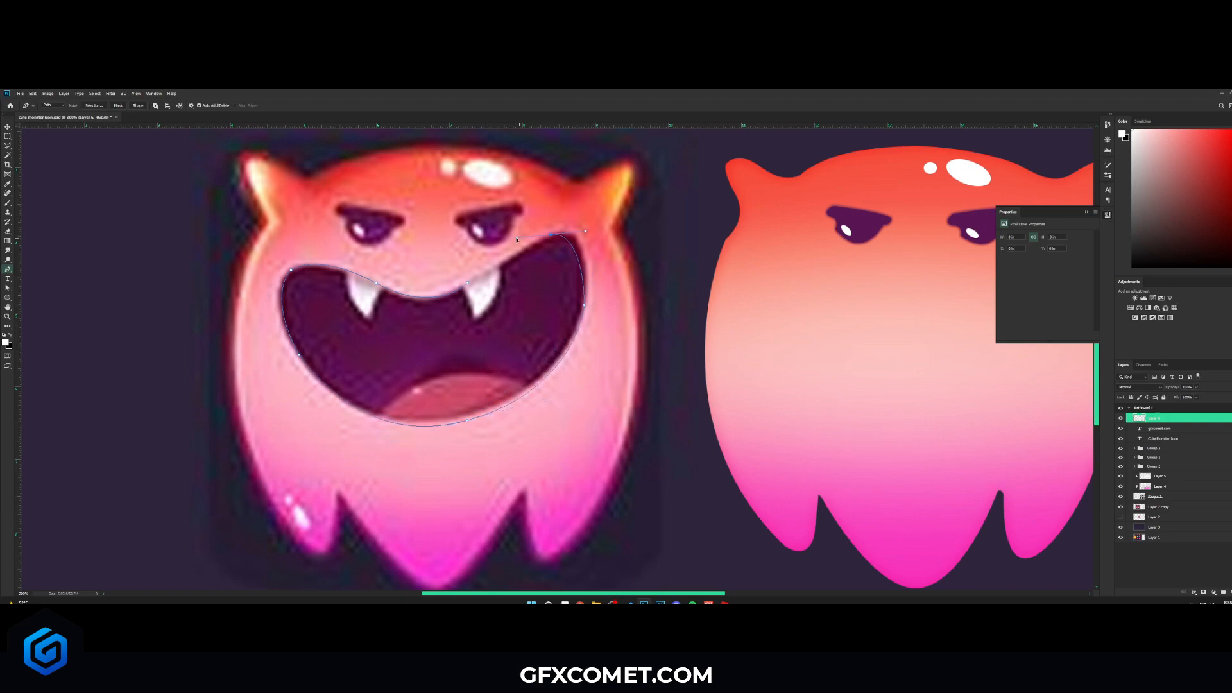
left_click(138, 105)
Move the white mouth shape from the reference onto the new monster's body
key("v")
left_click_drag(508, 306, 771, 306)
key("space")
left_click_drag(857, 351, 640, 349)
left_click_drag(535, 356, 738, 388)
key("space")
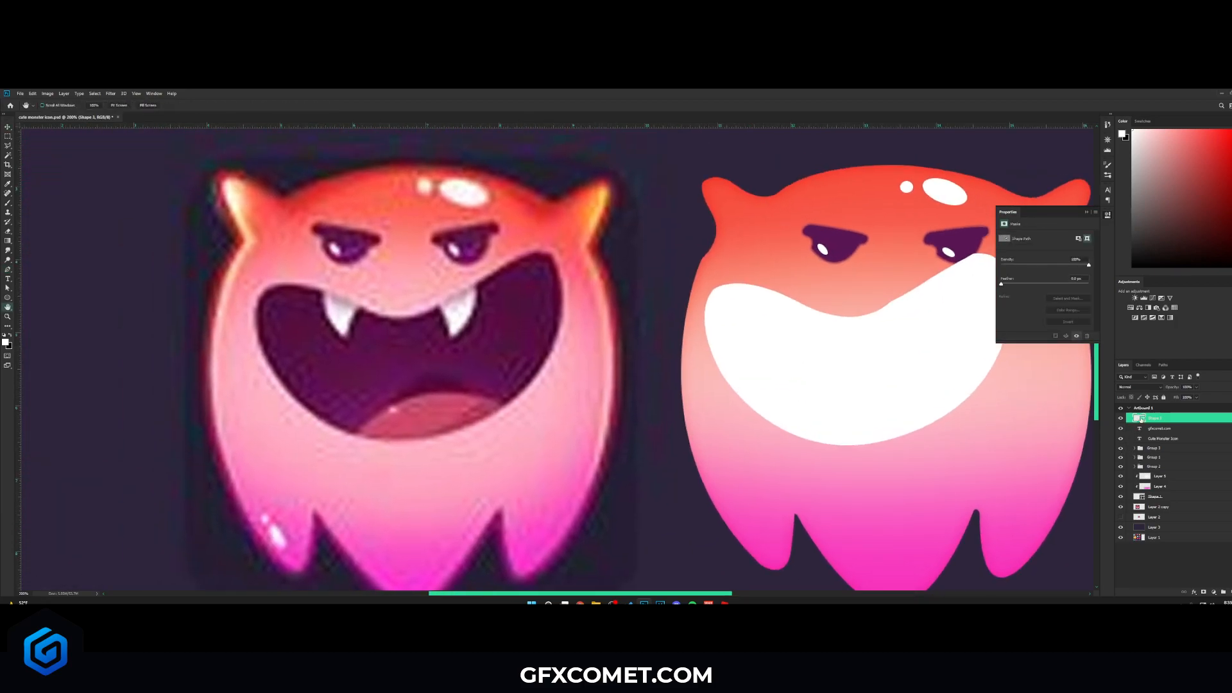
Fill the mouth with the dark plum sampled from the reference's mouth and shift the shape partly off the body
double_click(1139, 417)
left_click(504, 316)
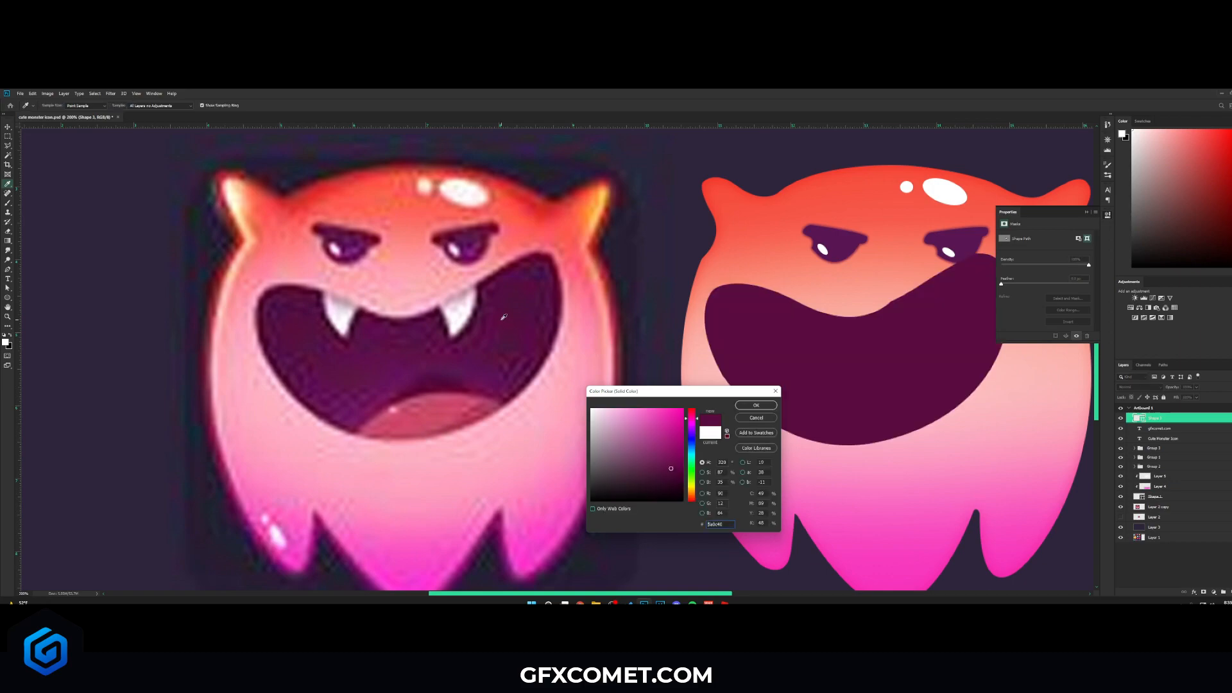
left_click(756, 406)
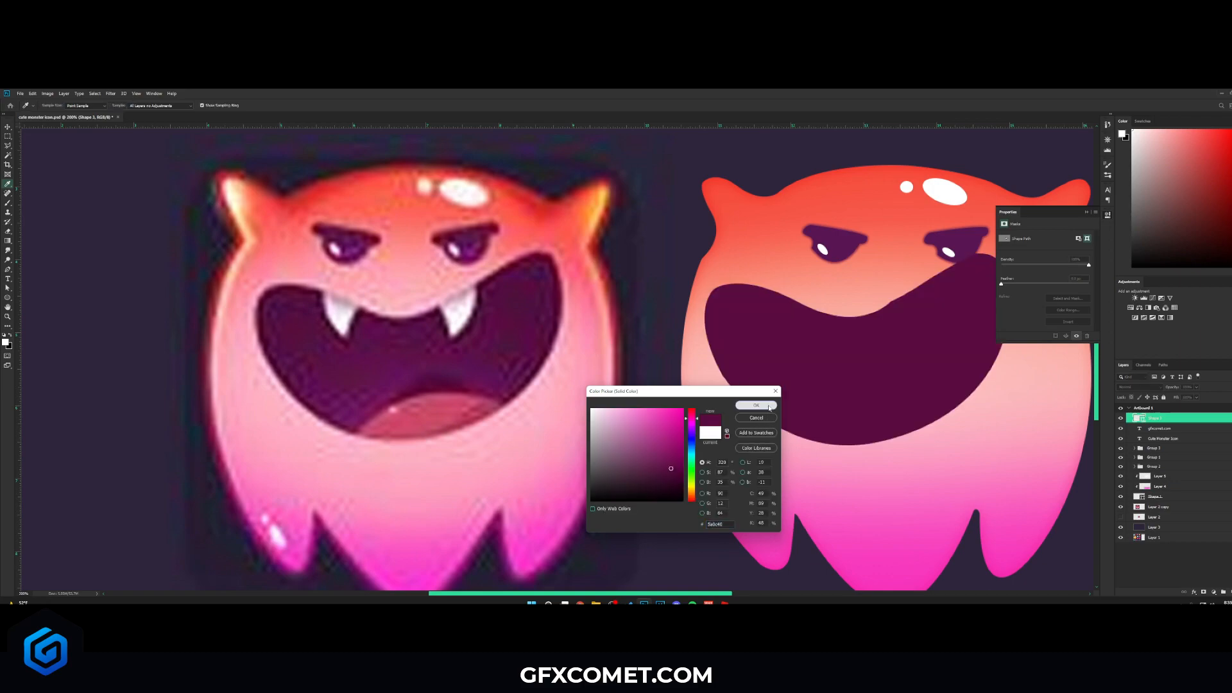
left_click(1086, 213)
key("v")
left_click_drag(891, 351, 823, 351)
Trace the reference's left fang with the Pen tool on a new layer and convert the path to a white shape
key("p")
left_click(1230, 592)
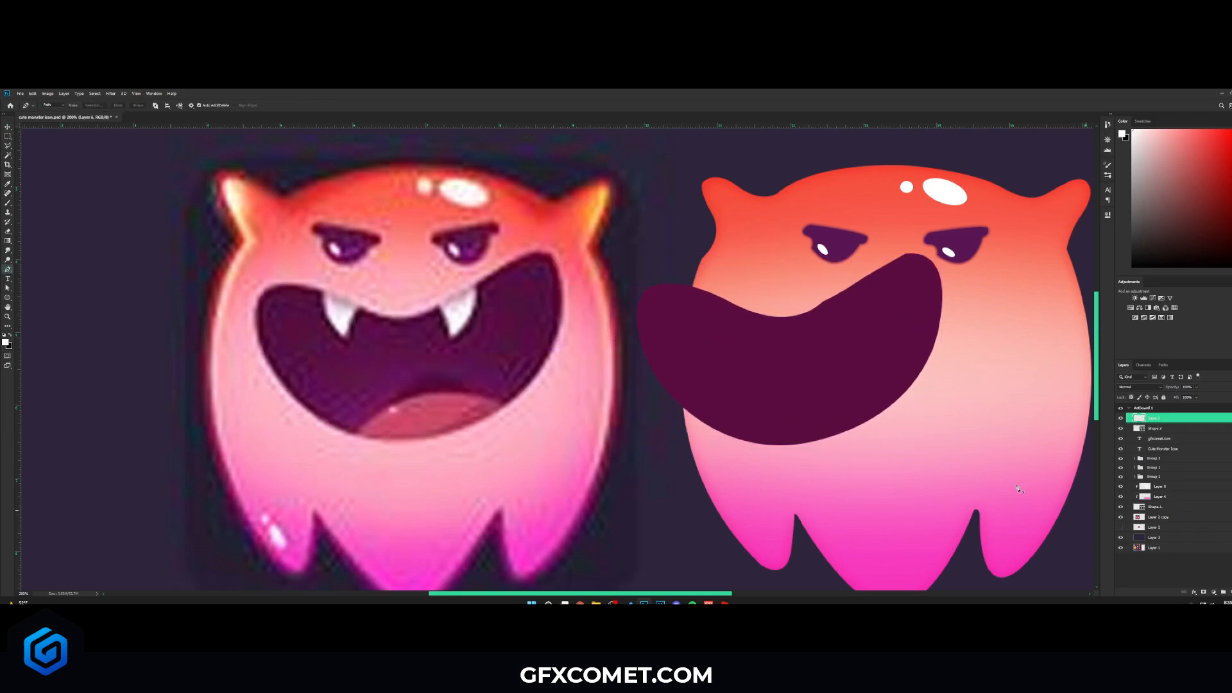
left_click(322, 290)
left_click_drag(342, 334, 354, 345)
left_click(357, 304)
left_click(323, 292)
left_click(138, 106)
Move the fang to the mouth's upper edge and clip it to the mouth shape
key("v")
left_click_drag(351, 316, 733, 318)
right_click(1198, 424)
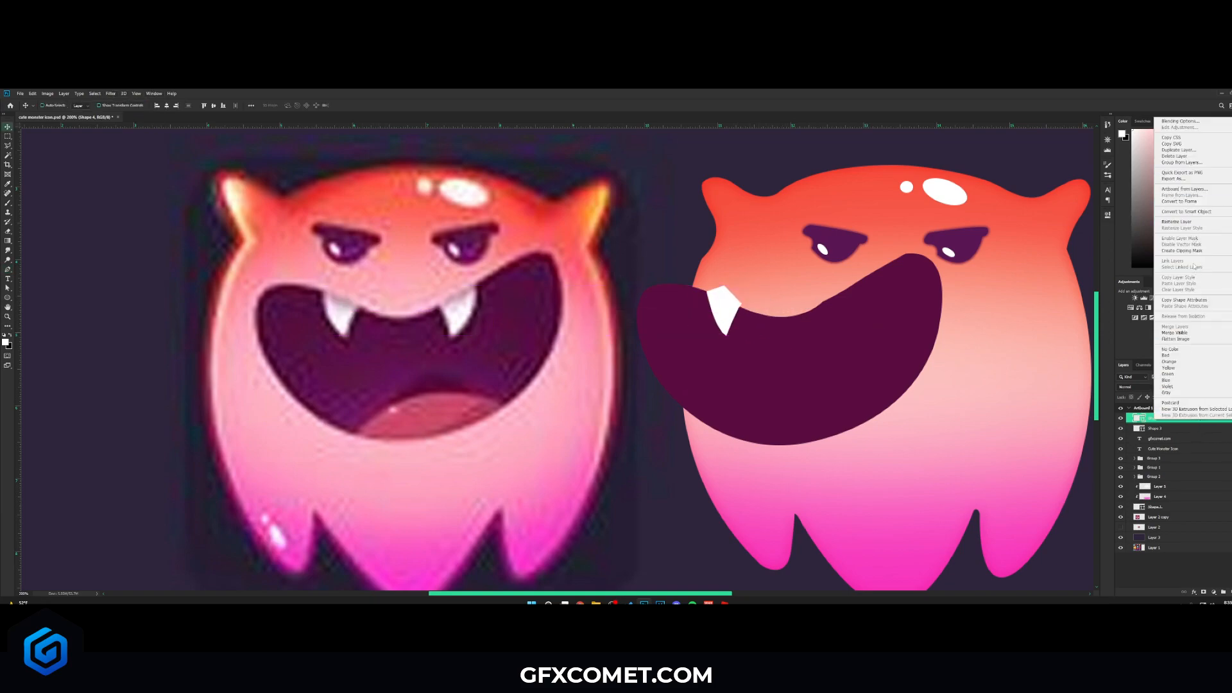
left_click(1196, 251)
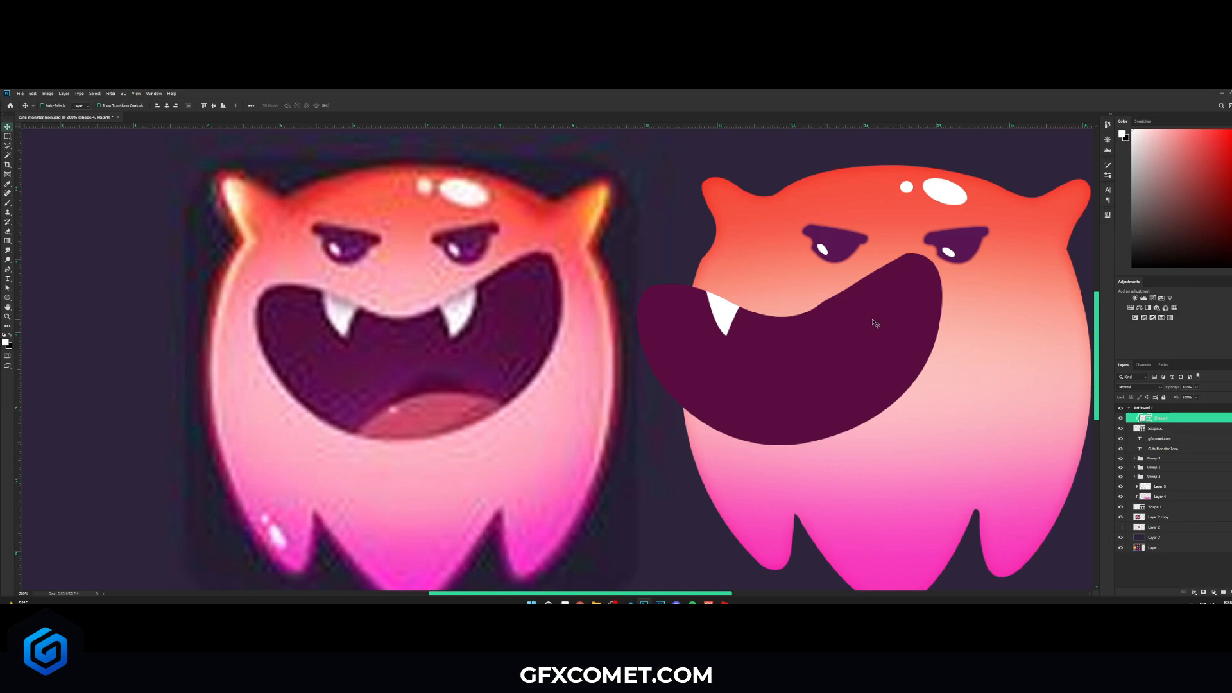
Duplicate the fang to the other side of the mouth's upper edge and flip the copy horizontally
left_click_drag(735, 317, 854, 314)
key("ctrl+t")
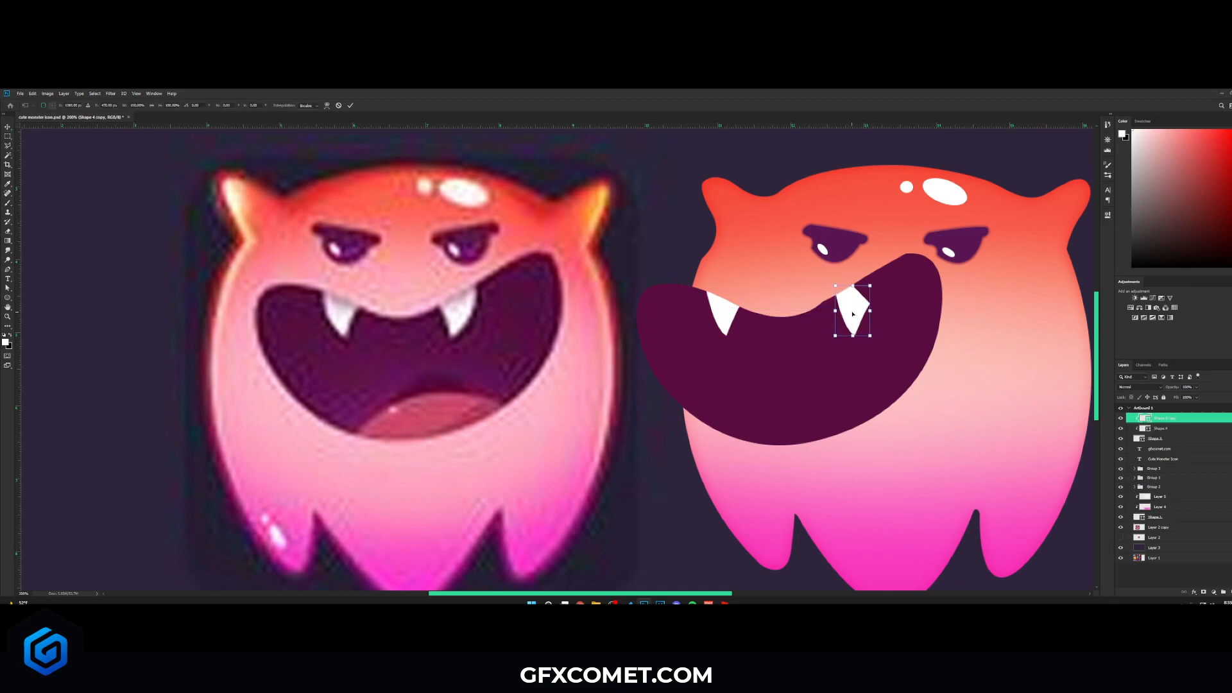
right_click(853, 312)
left_click(875, 403)
key("Return")
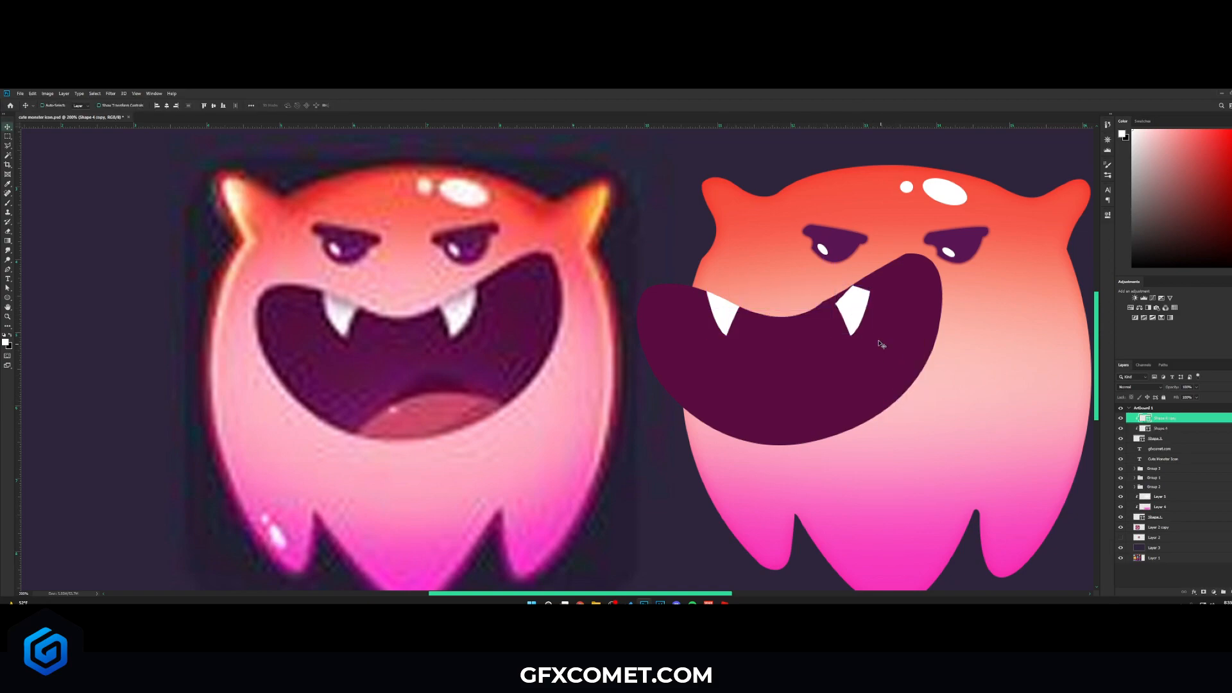
Fit the flipped fang copy against the mouth's upper edge, fine-tune its position and save the document
mouse_move(857, 316)
left_mouse_down()
mouse_move(845, 314)
mouse_move(854, 307)
left_mouse_up()
key("Up")
key("Left")
key("Left")
key("Down")
key("Down")
key("ctrl+s")
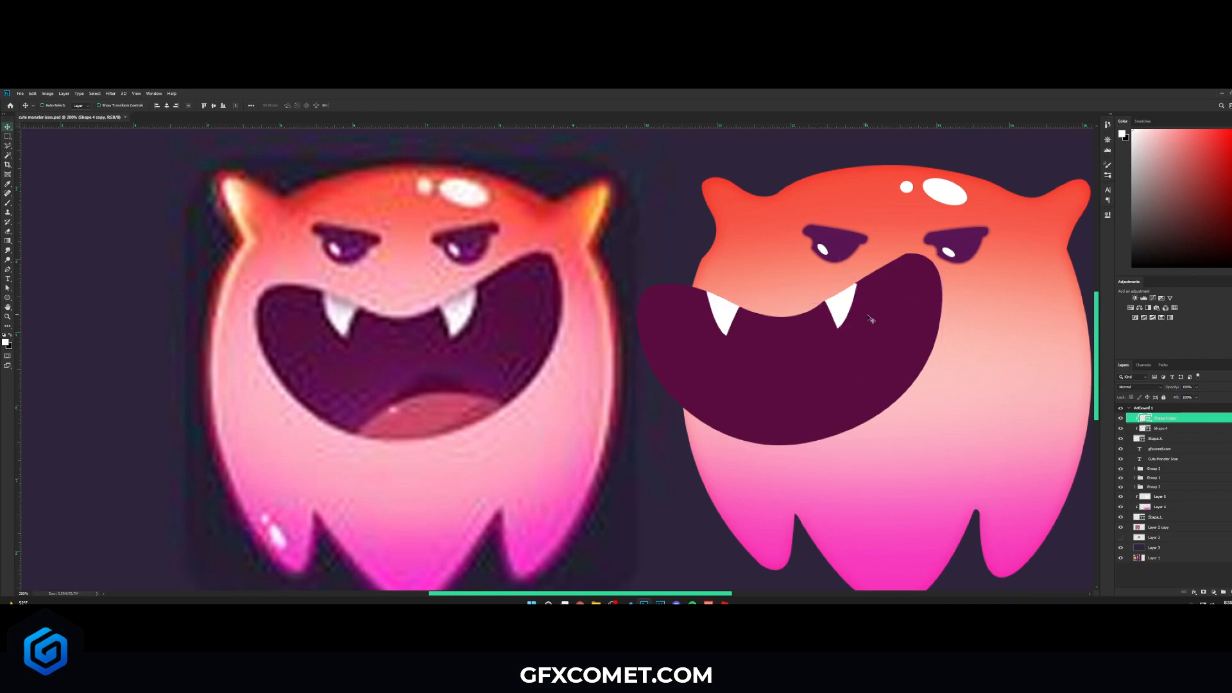
Select the mouth together with both fangs, move them onto the body below the eyes and save the document
left_click(1177, 440, "shift")
left_click_drag(860, 360, 868, 386)
key("ctrl+s")
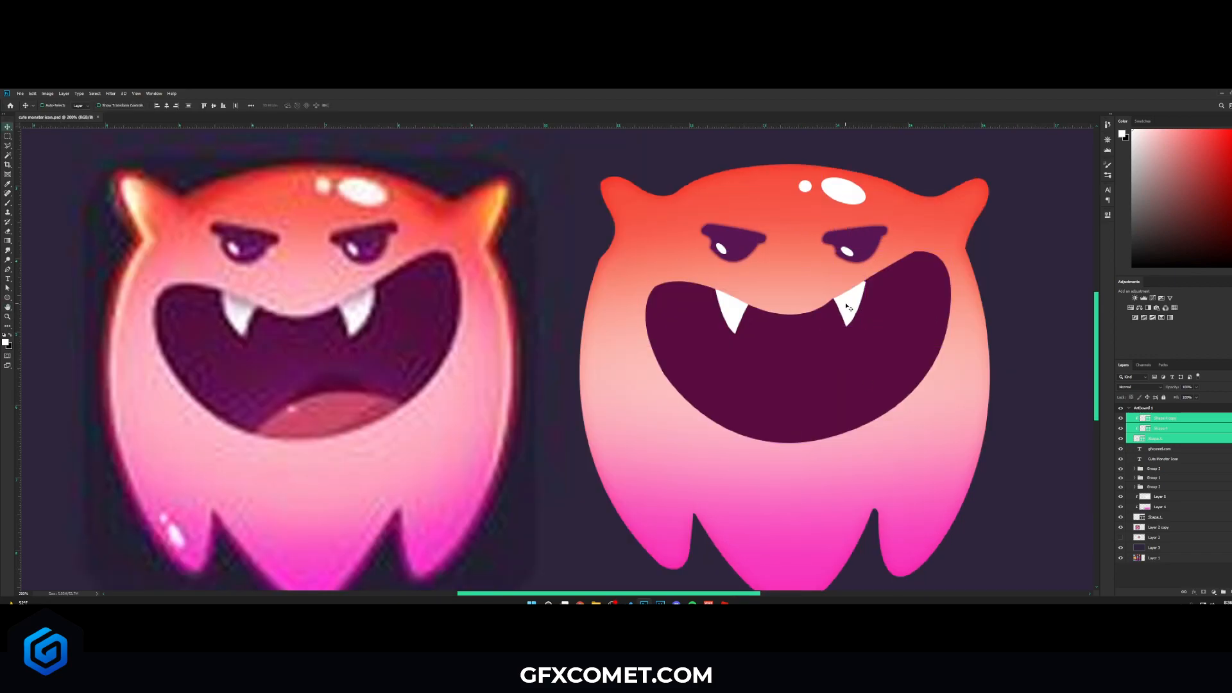
Nudge the right fang into place and apply a black drop shadow in Normal mode to it
left_click(1162, 419)
left_click_drag(861, 307, 860, 307)
right_click(1194, 420)
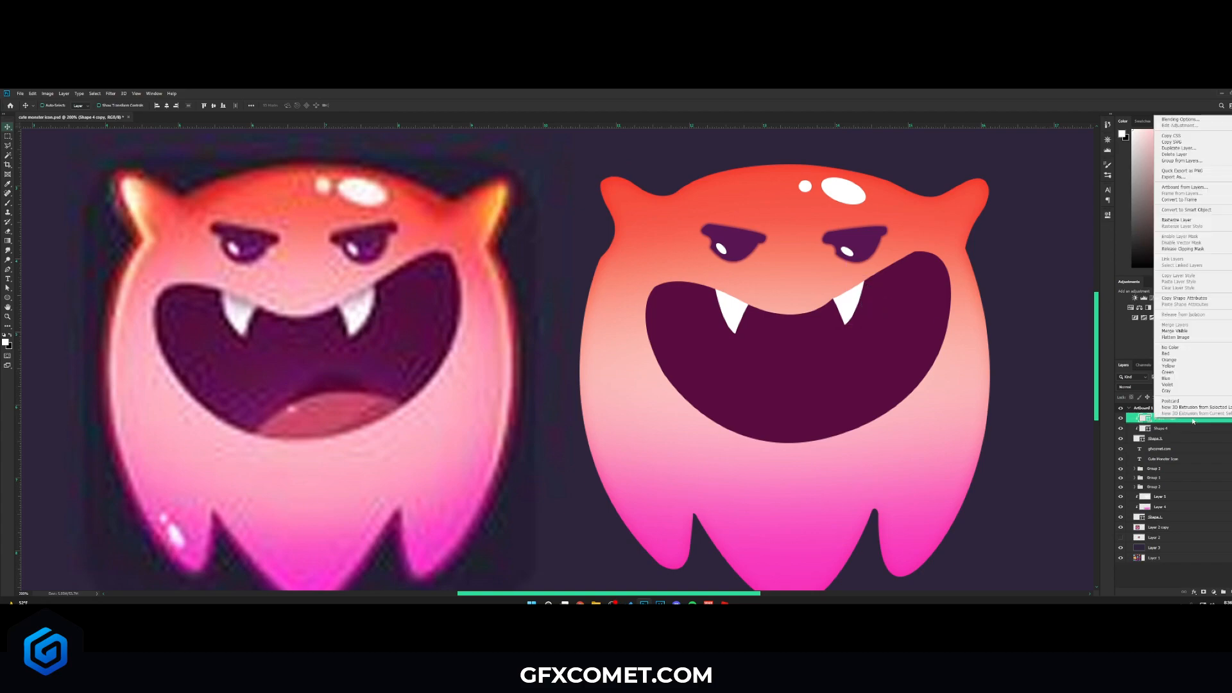
left_click(1177, 120)
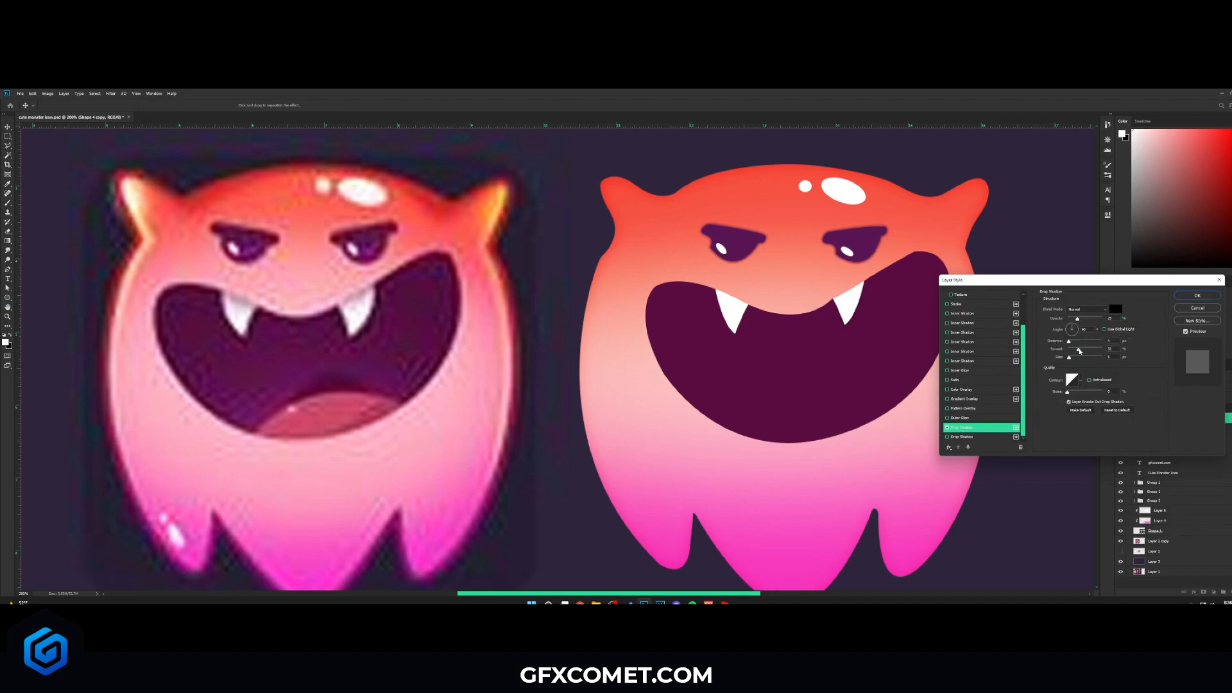
mouse_move(1068, 341)
left_mouse_down()
mouse_move(1102, 319)
mouse_move(1078, 319)
left_mouse_up()
left_click(1086, 309)
left_click(1094, 394)
left_click(1197, 296)
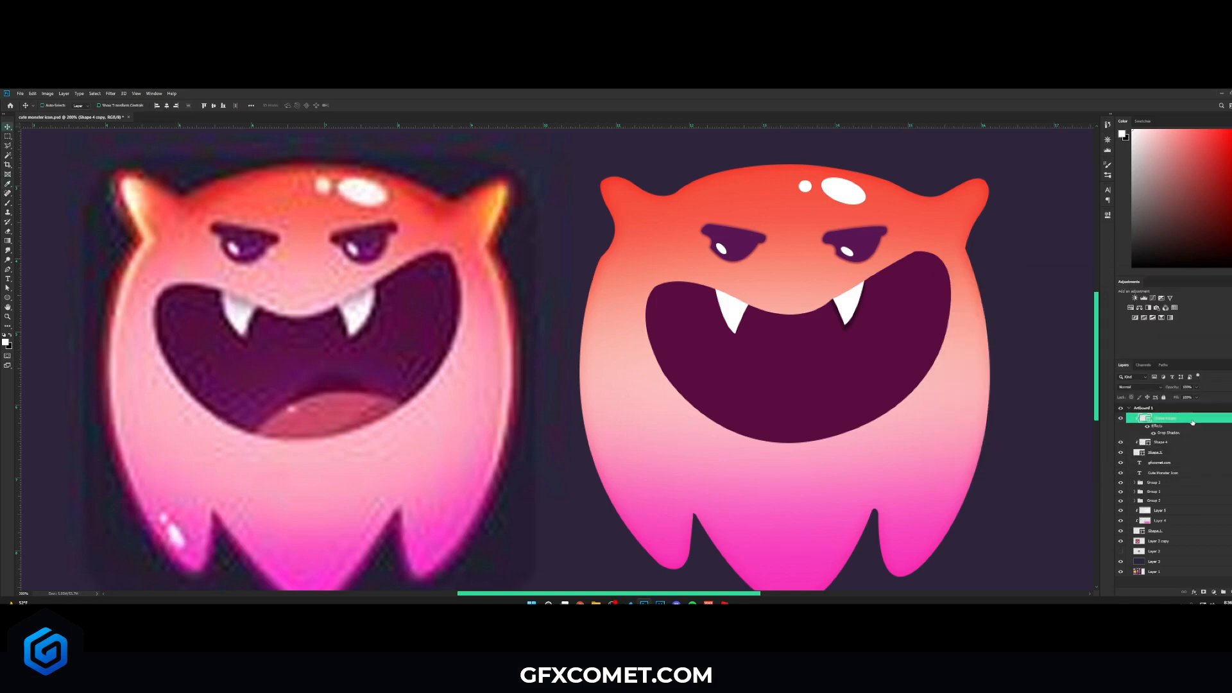
Copy the right fang's layer style onto the left fang and collapse the effects lists
right_click(1155, 418)
left_click(1180, 277)
right_click(1155, 442)
left_click(1178, 307)
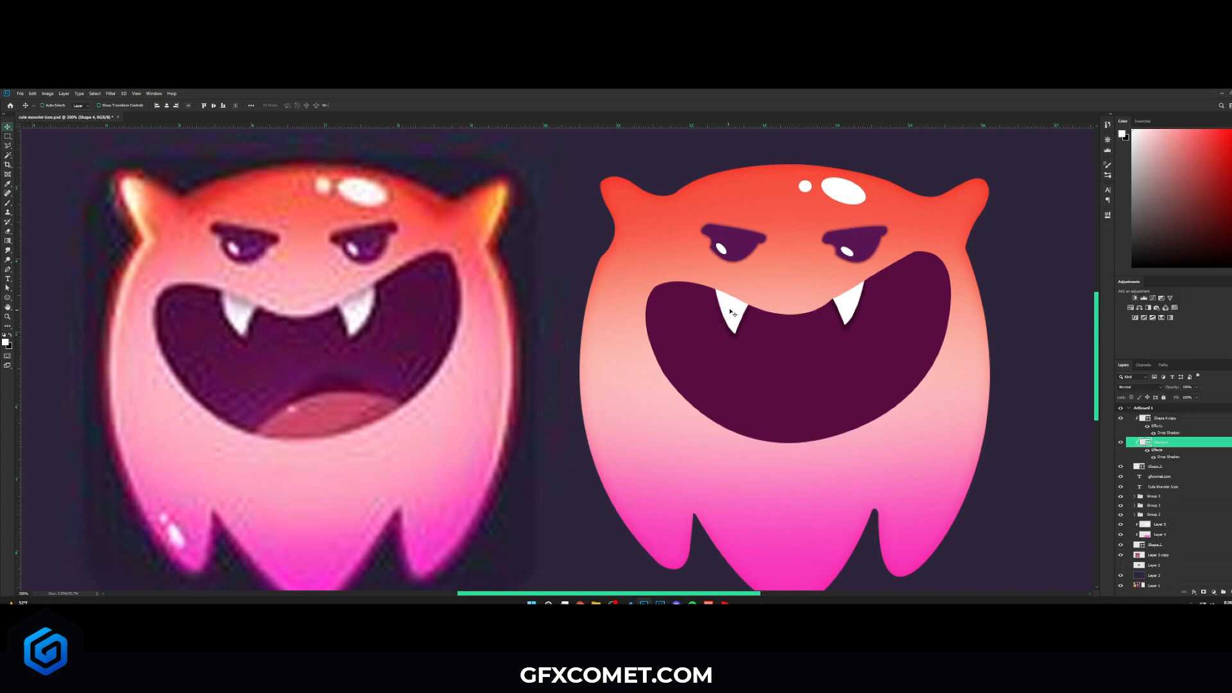
left_click(1229, 418)
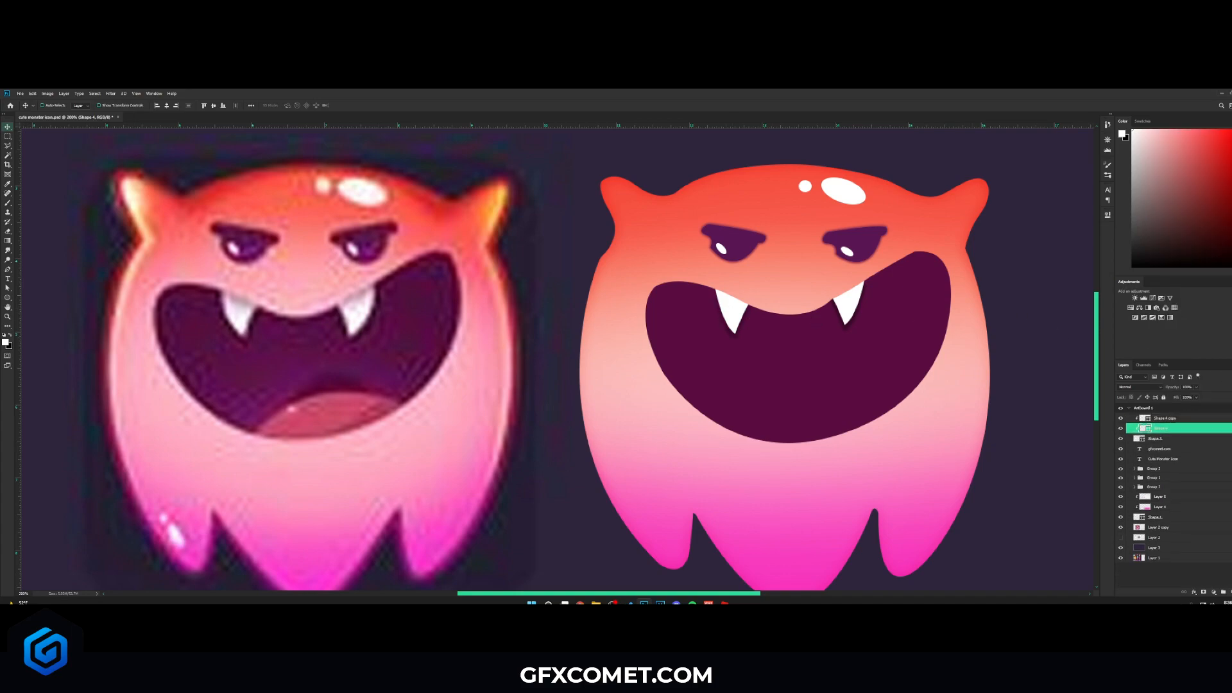
Add a black inner shadow in Overlay mode to the mouth shape, adjusting its distance and lowering its opacity
right_click(1157, 442)
left_click(1166, 142)
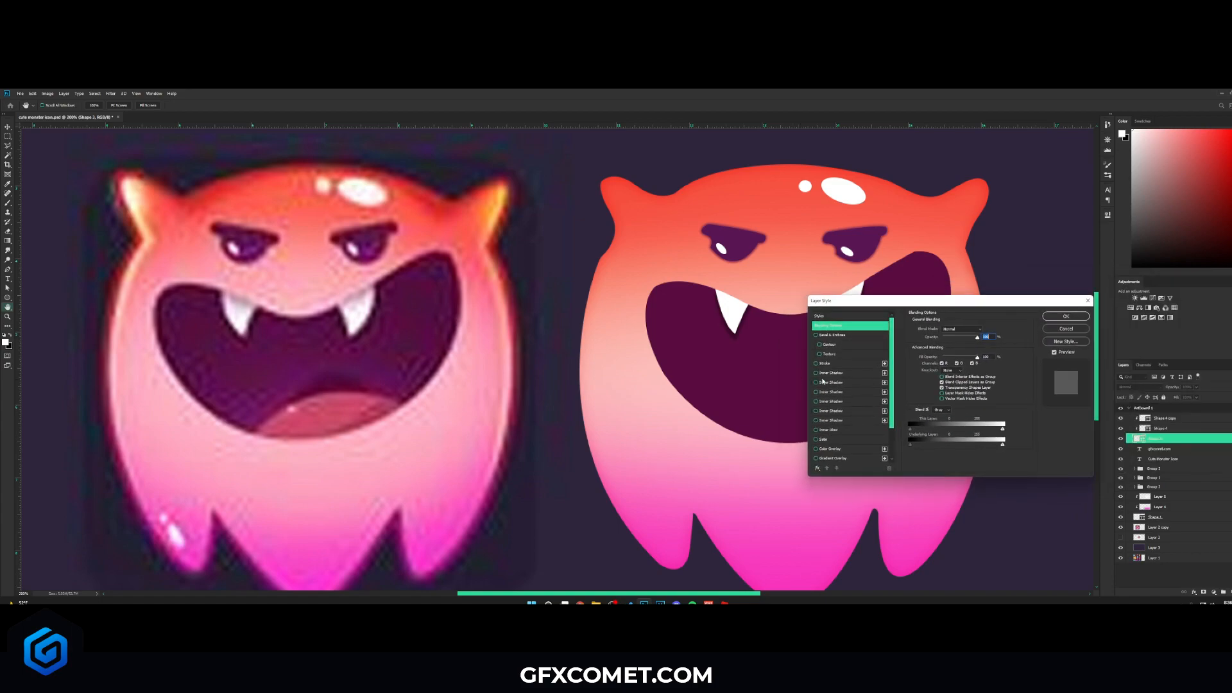
left_click(834, 374)
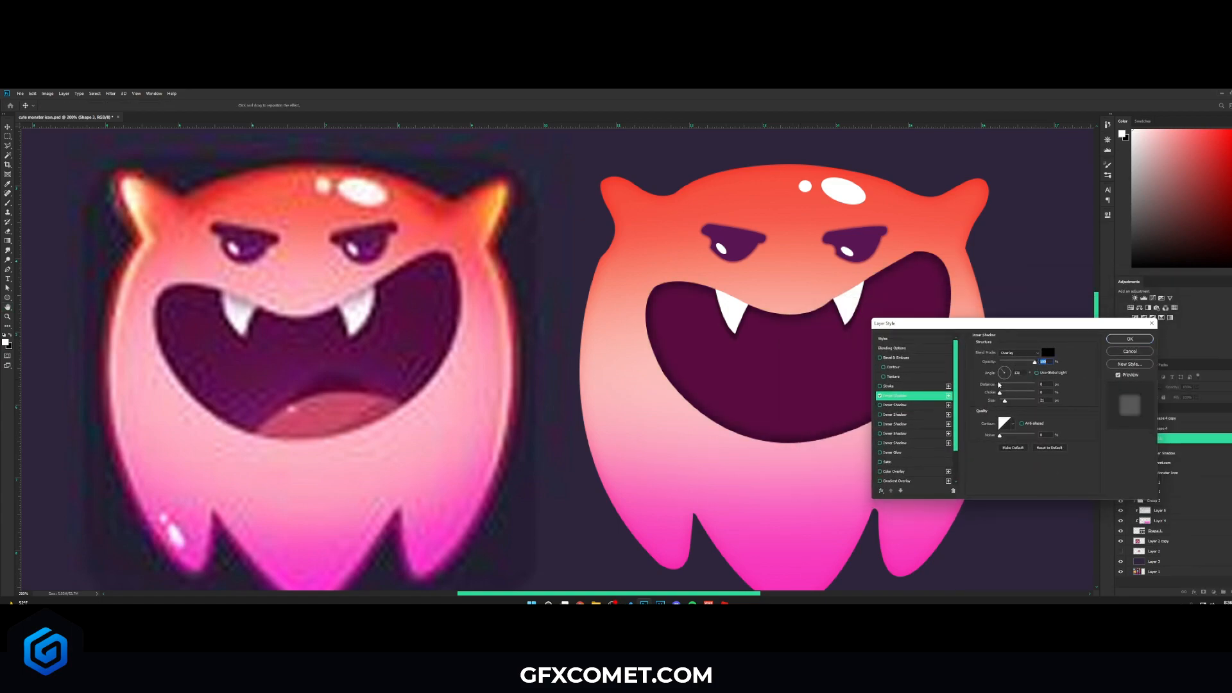
mouse_move(999, 385)
left_mouse_down()
mouse_move(1011, 387)
mouse_move(999, 403)
mouse_move(1004, 385)
left_mouse_up()
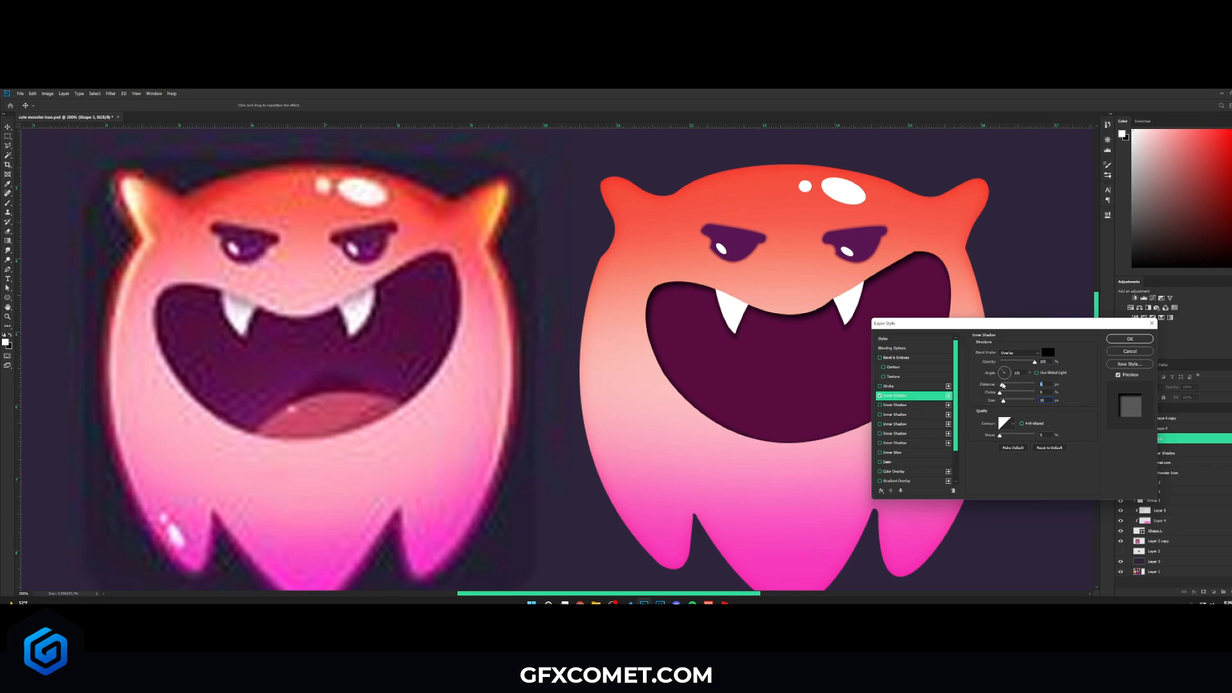
left_click_drag(1002, 386, 1013, 364)
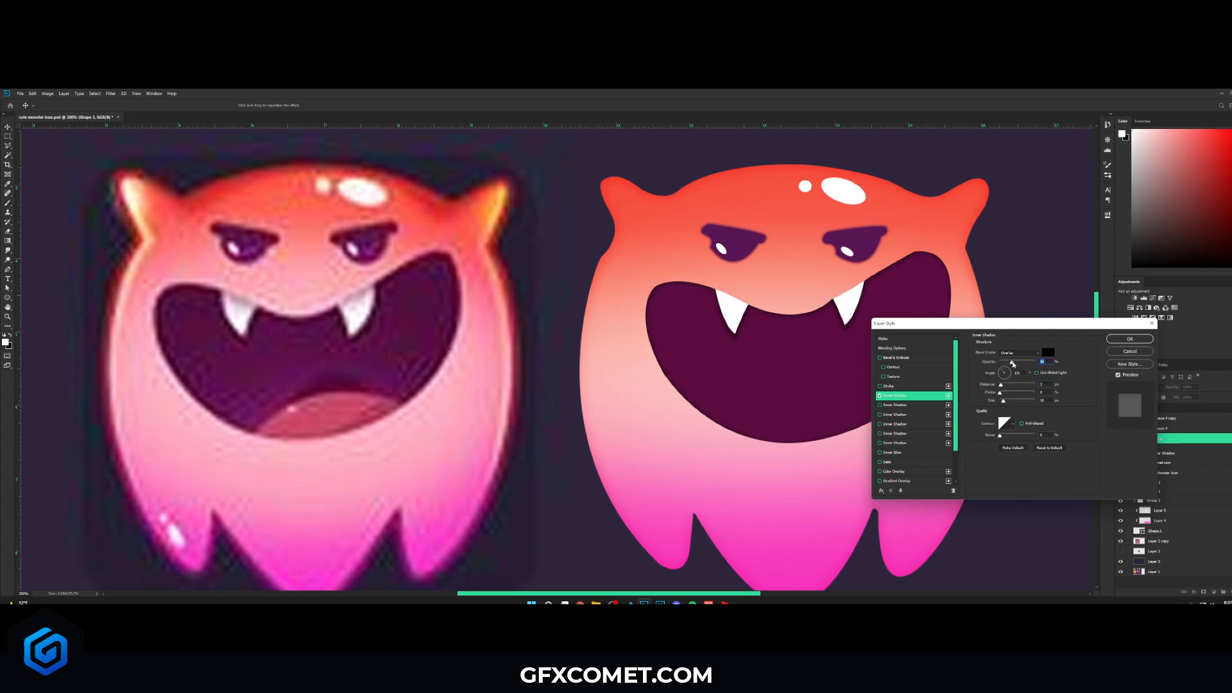
Add an outer glow to the mouth in a colour sampled from the reference's mouth edge and reduce its spread
scroll(908, 467, "down", 2)
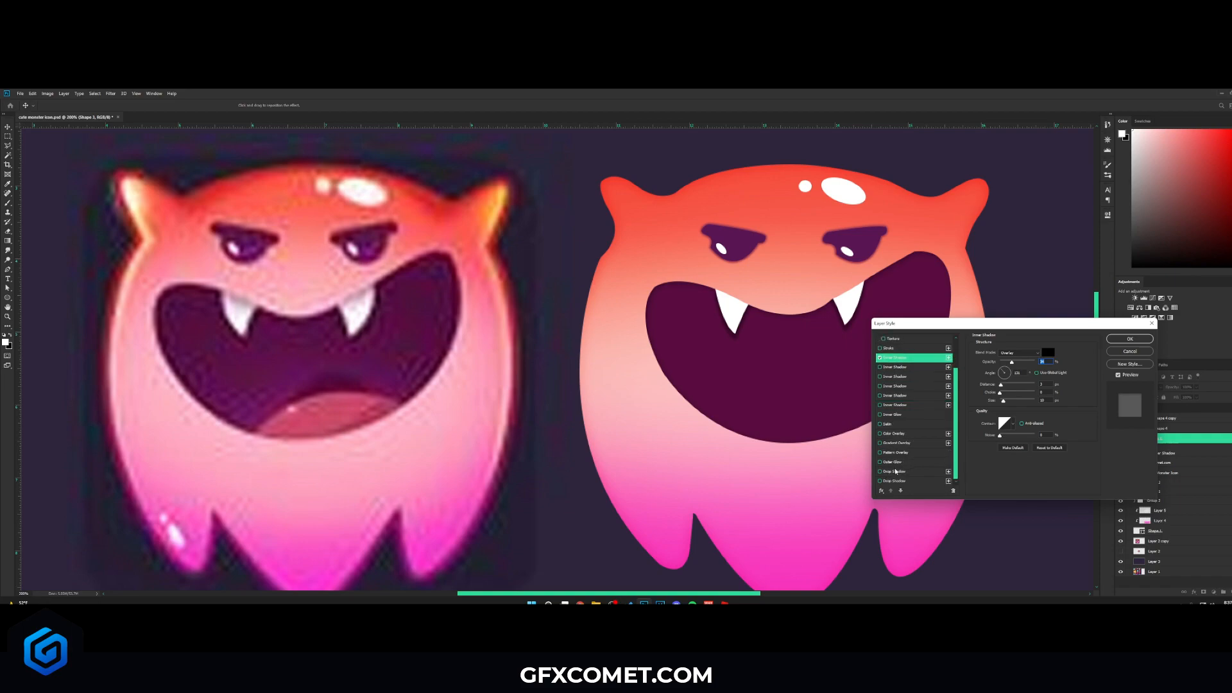
left_click(898, 462)
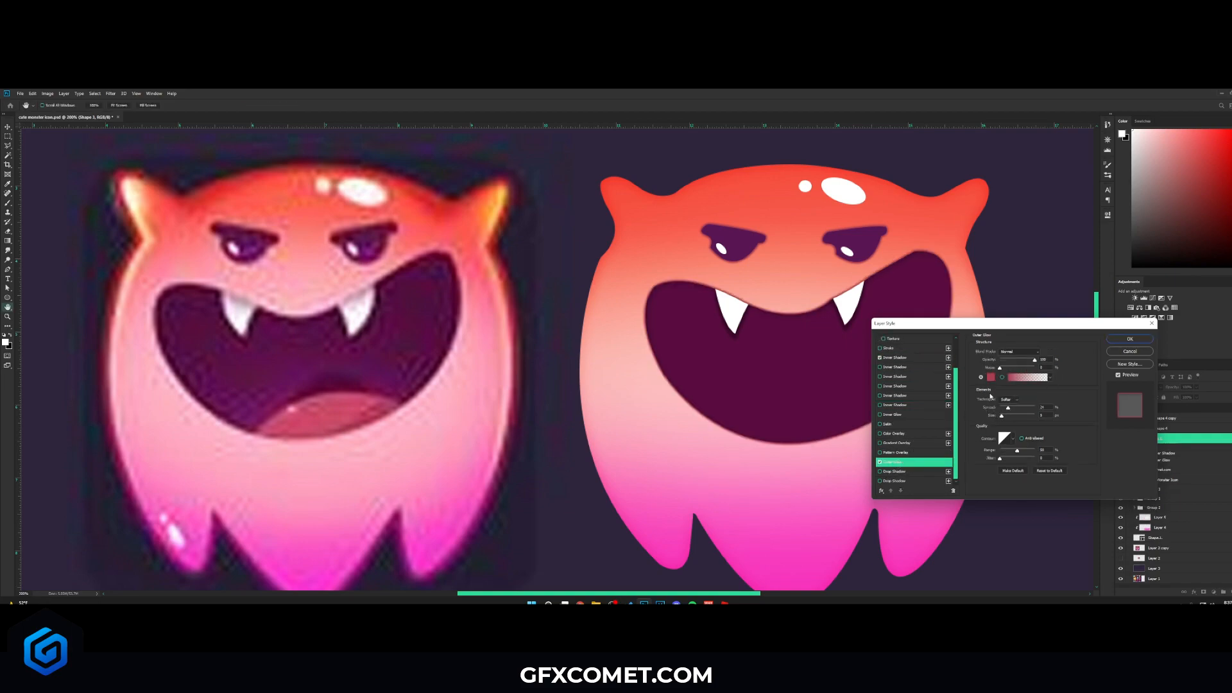
left_click(990, 377)
left_click(177, 281)
left_click(755, 405)
left_click_drag(1006, 409, 1002, 408)
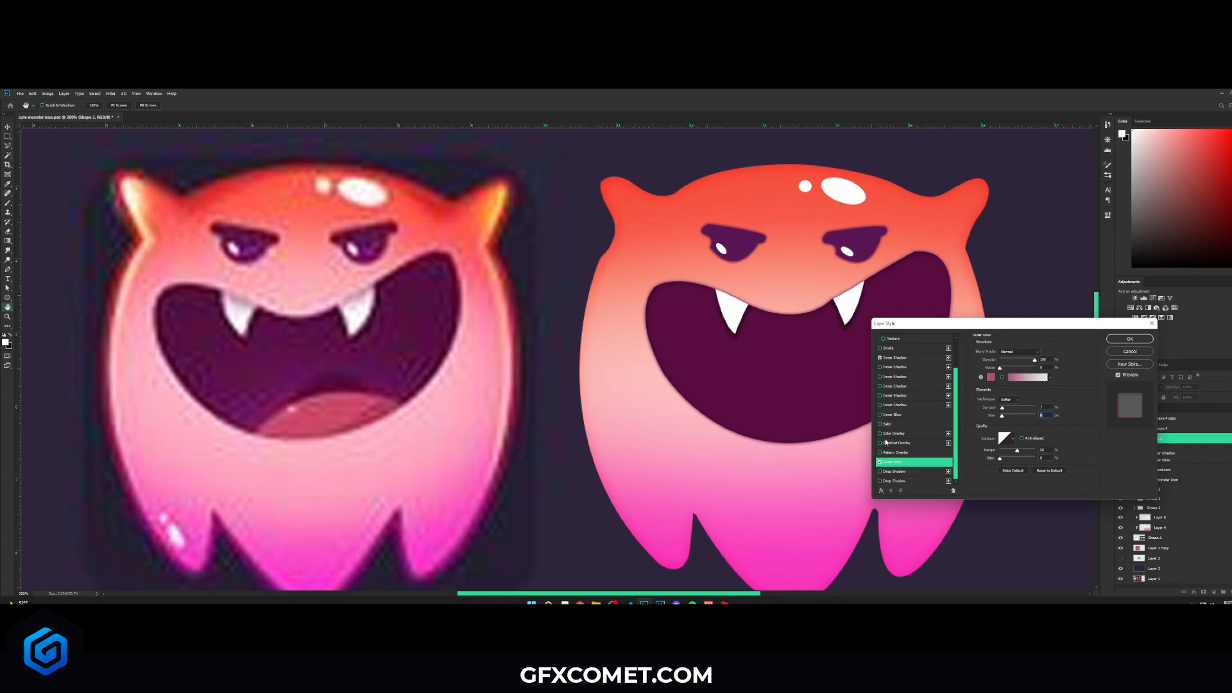
Add a white Overlay drop shadow and a faint linear Overlay gradient to the mouth and apply the styles
left_click(894, 471)
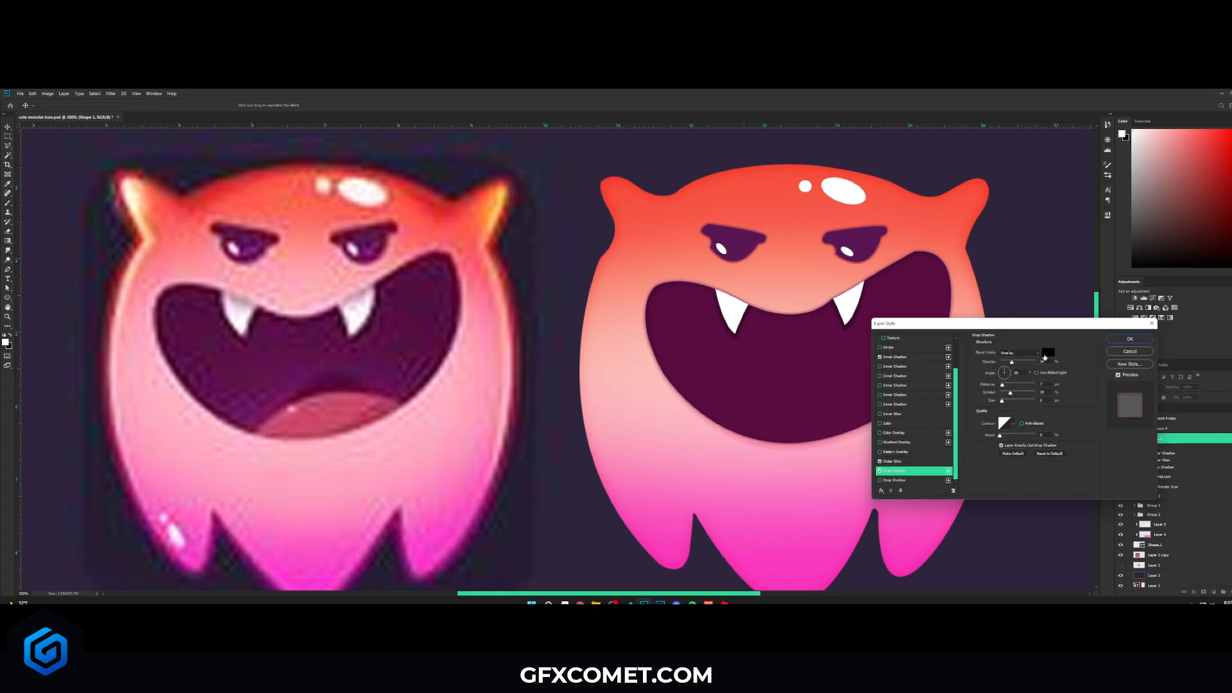
left_click(1046, 355)
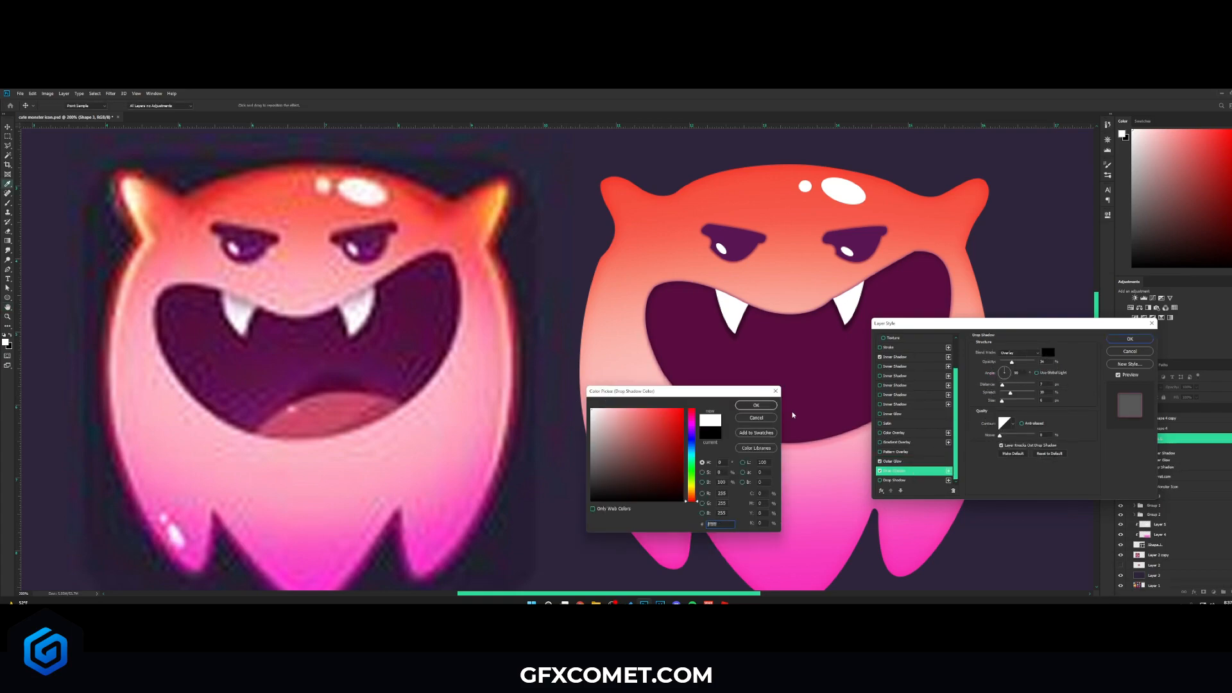
left_click(756, 405)
left_click_drag(1005, 394, 1018, 366)
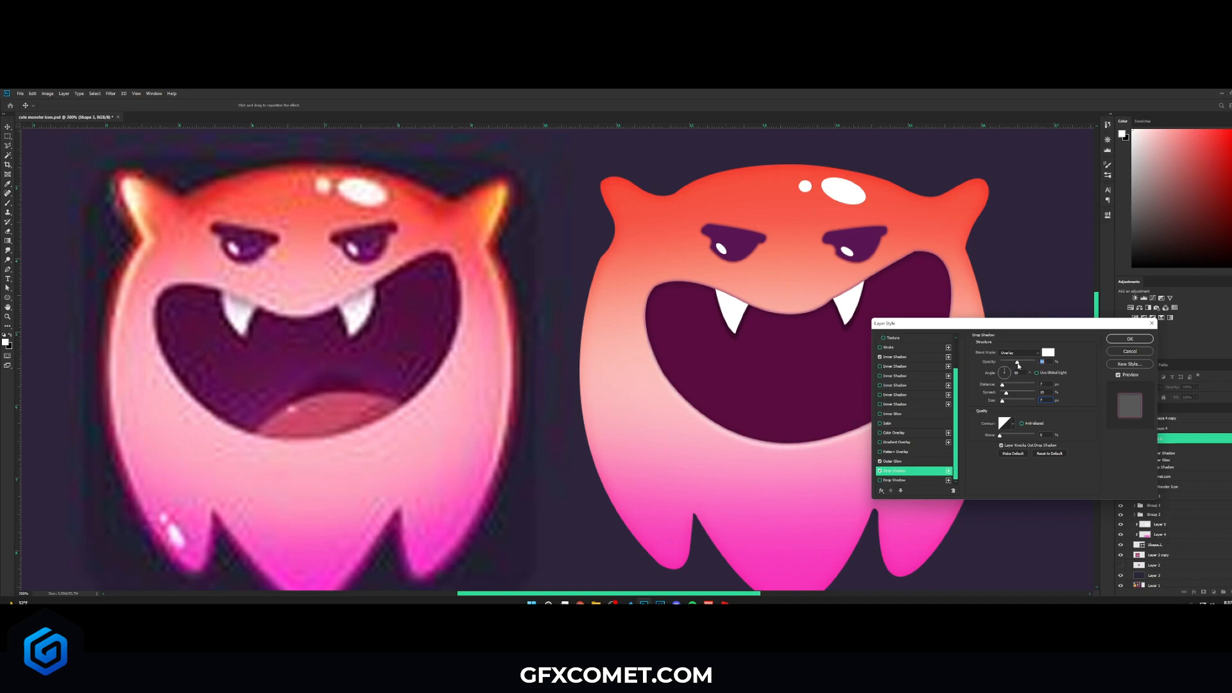
left_click(895, 442)
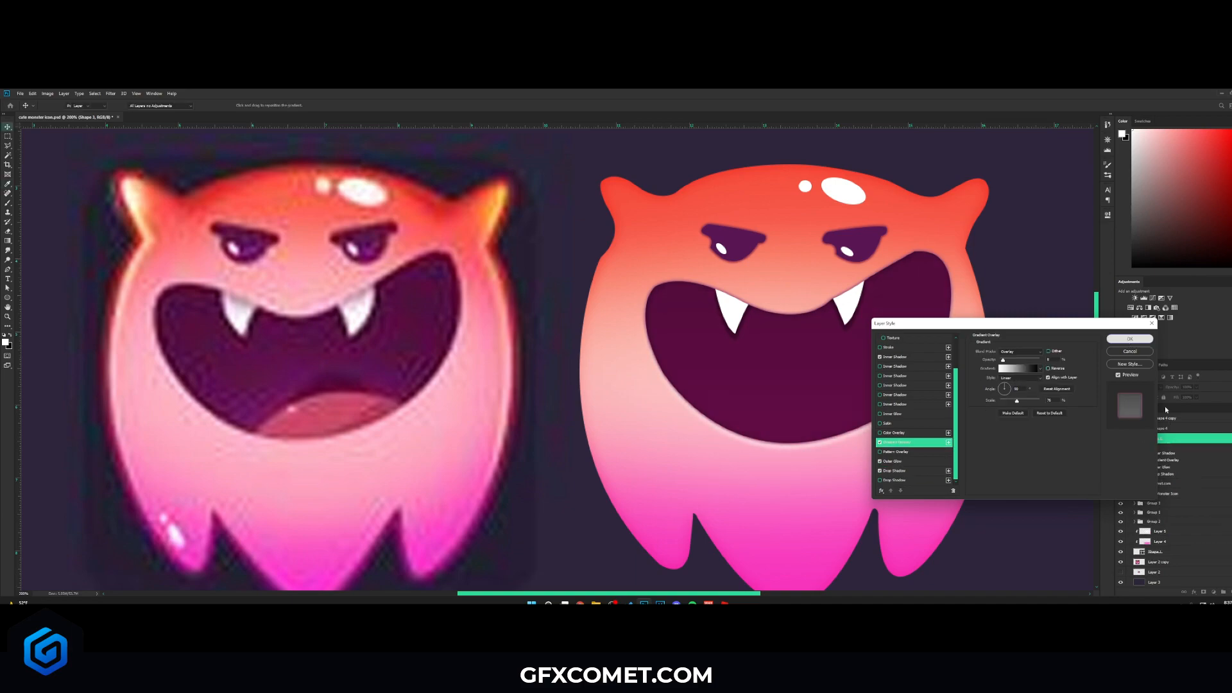
left_click(1129, 338)
Trace the reference's tongue with the Pen tool on a new layer above the fangs and convert the path to a shape
left_click(1202, 420)
left_click(1231, 592)
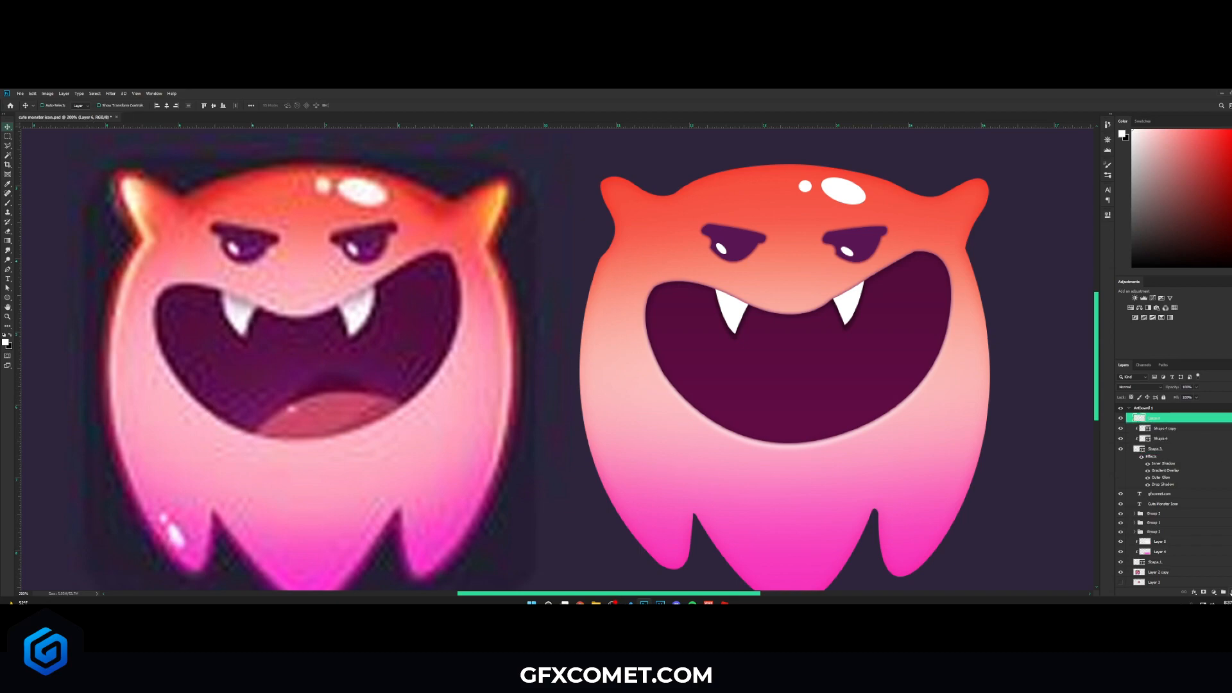
key("p")
left_click(254, 430)
left_click_drag(401, 403, 497, 436)
left_click(409, 437)
left_click(354, 469)
left_click(264, 462)
left_click(254, 451)
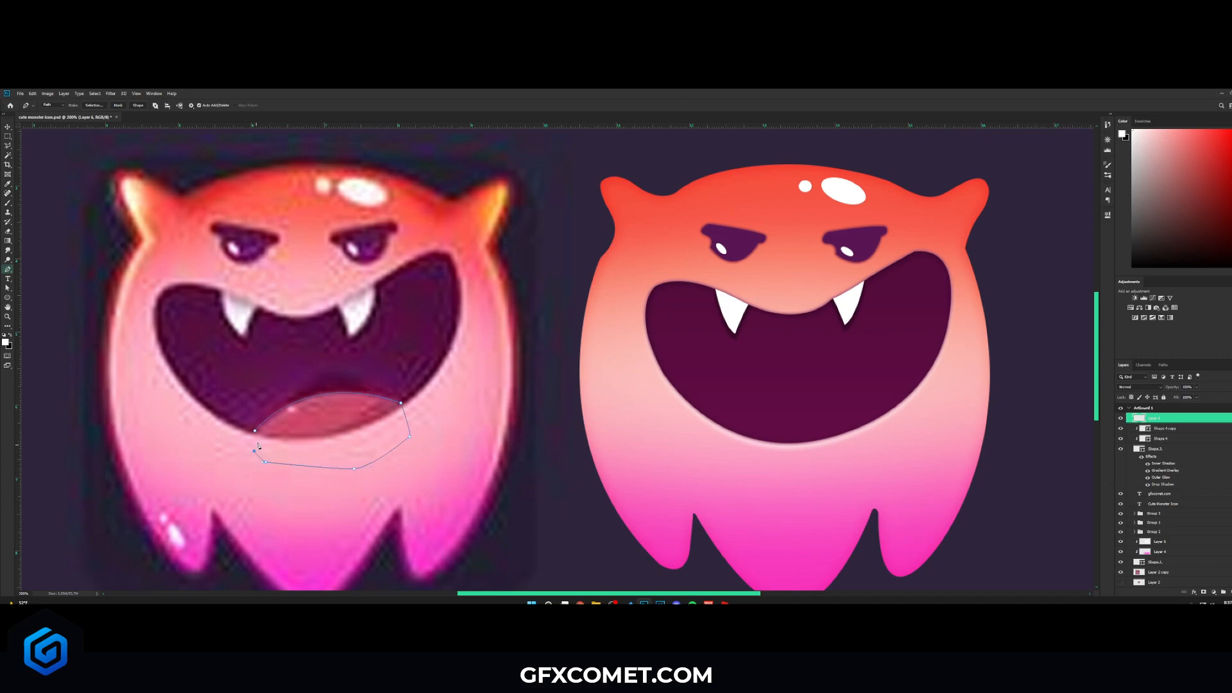
left_click(255, 430)
left_click(138, 105)
Move the tongue shape to the lower right part of the mouth and clip it to the mouth shape
key("v")
left_click_drag(530, 463, 991, 474)
left_click(1182, 423, "alt")
left_click_drag(862, 437, 902, 434)
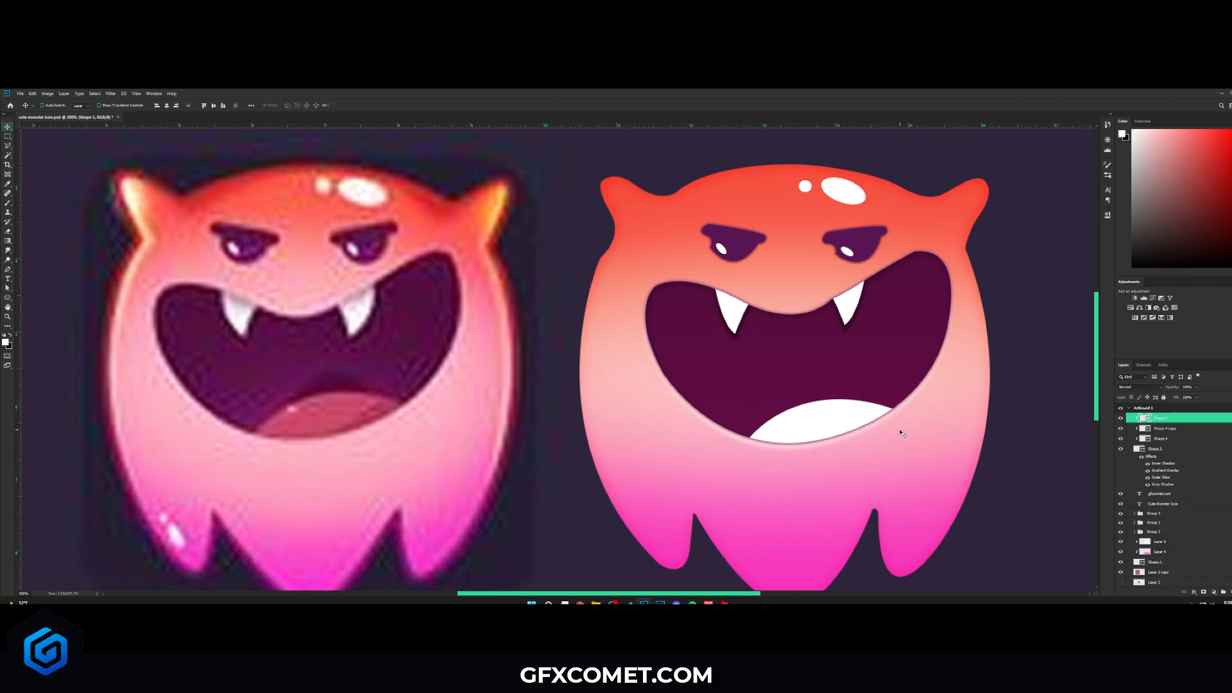
Fill the tongue with the pinkish red sampled from the reference's tongue
double_click(1142, 417)
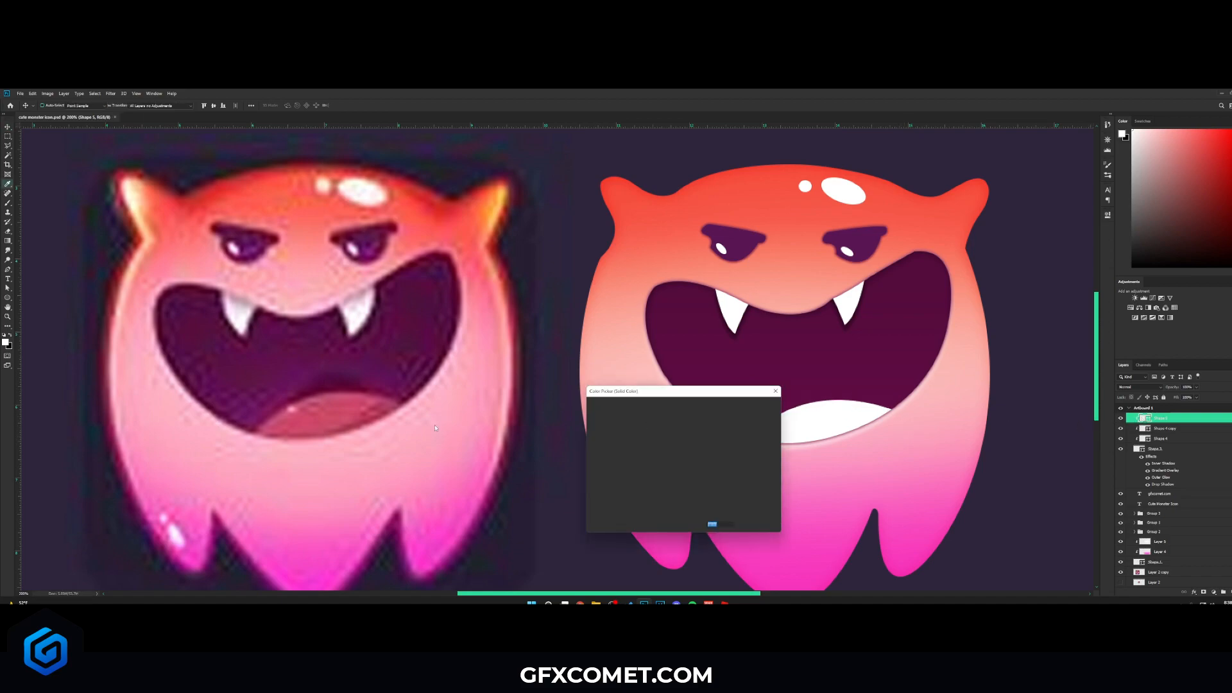
left_click(316, 420)
left_click(760, 411)
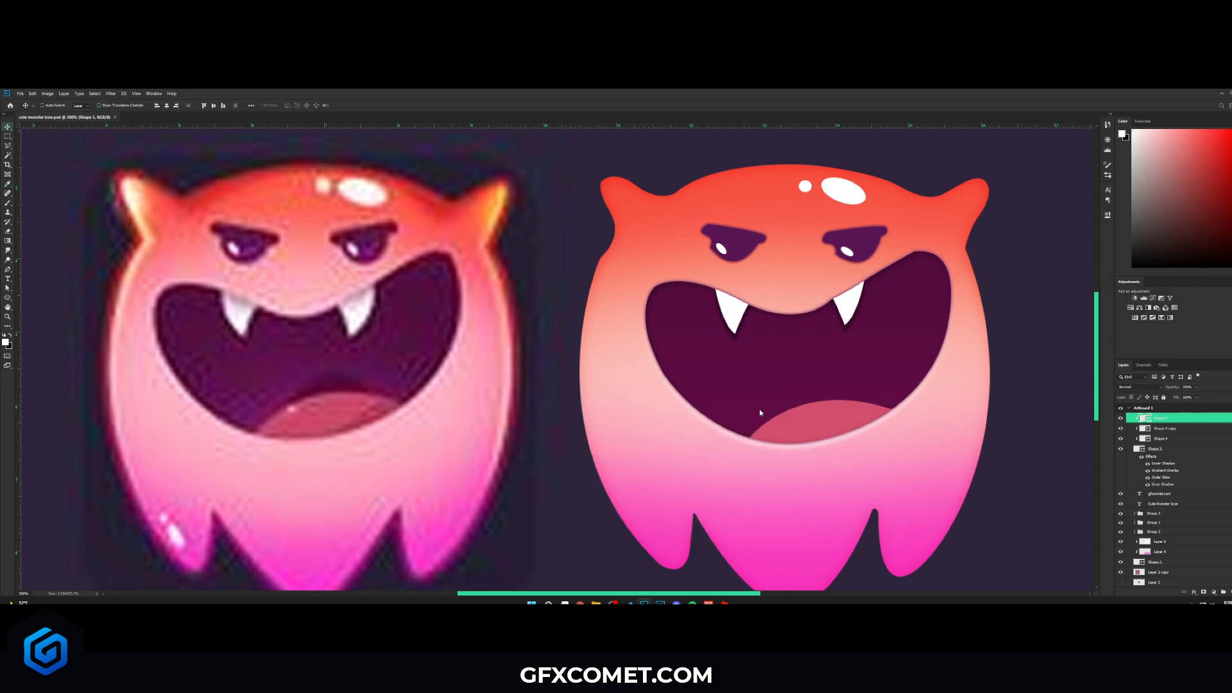
On a new clipped layer, brush soft black shading along the tongue's lower edge and white along its upper edge
key("ctrl+shift+alt+n")
key("ctrl+alt+g")
key("b")
key("bracketleft")
key("bracketleft")
key("bracketleft")
key("bracketleft")
key("bracketleft")
key("bracketleft")
key("bracketleft")
key("bracketleft")
key("bracketleft")
key("bracketleft")
key("x")
key("bracketleft")
key("bracketleft")
mouse_move(754, 445)
left_mouse_down()
mouse_move(820, 449)
mouse_move(764, 450)
mouse_move(815, 440)
left_mouse_up()
left_click_drag(143, 109, 147, 109)
left_click_drag(762, 449, 898, 421)
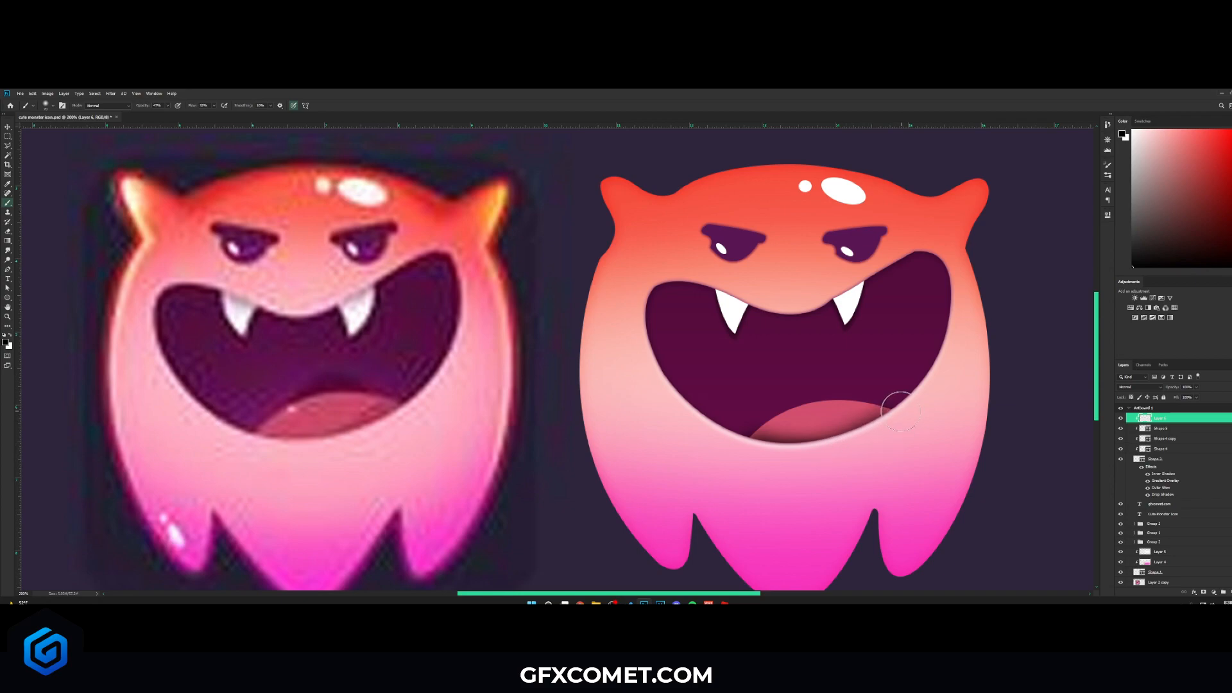
key("x")
mouse_move(752, 411)
left_mouse_down()
mouse_move(779, 394)
mouse_move(763, 410)
mouse_move(847, 387)
mouse_move(909, 391)
mouse_move(744, 420)
left_mouse_up()
Load the tongue's outline as a selection, invert it, delete the paint outside the tongue and deselect
key("v")
left_click(1146, 433, "ctrl")
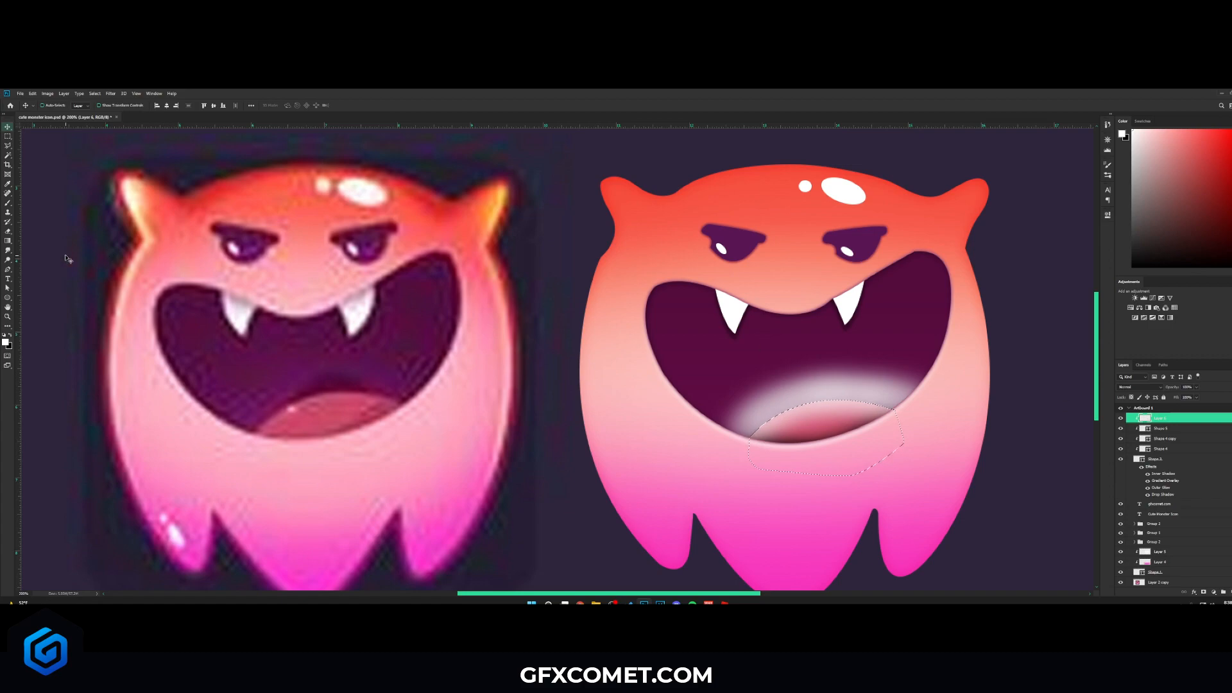
left_click(96, 94)
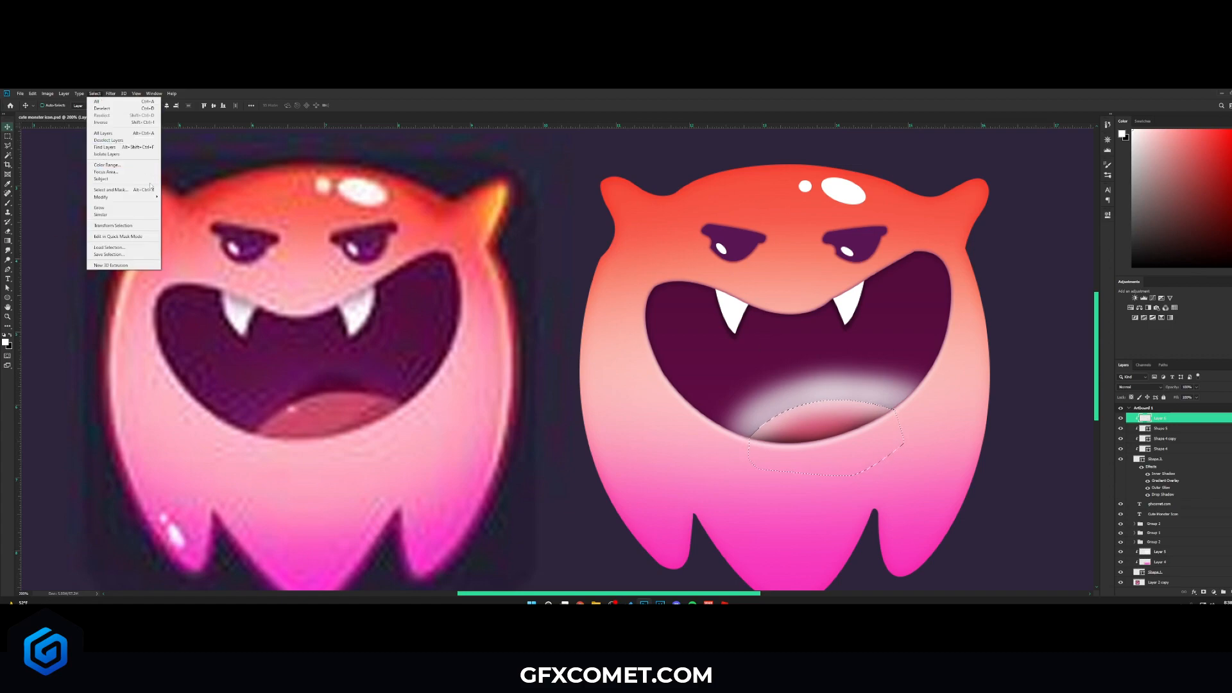
left_click(5, 137)
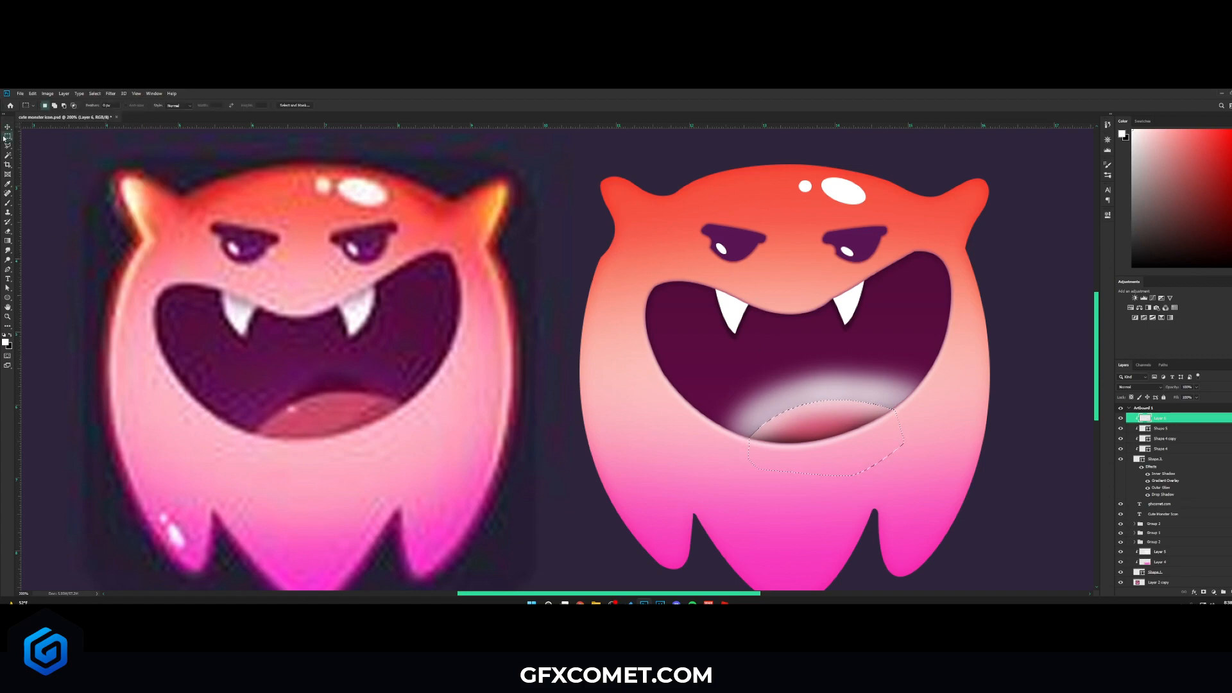
right_click(751, 375)
left_click(809, 387)
key("Delete")
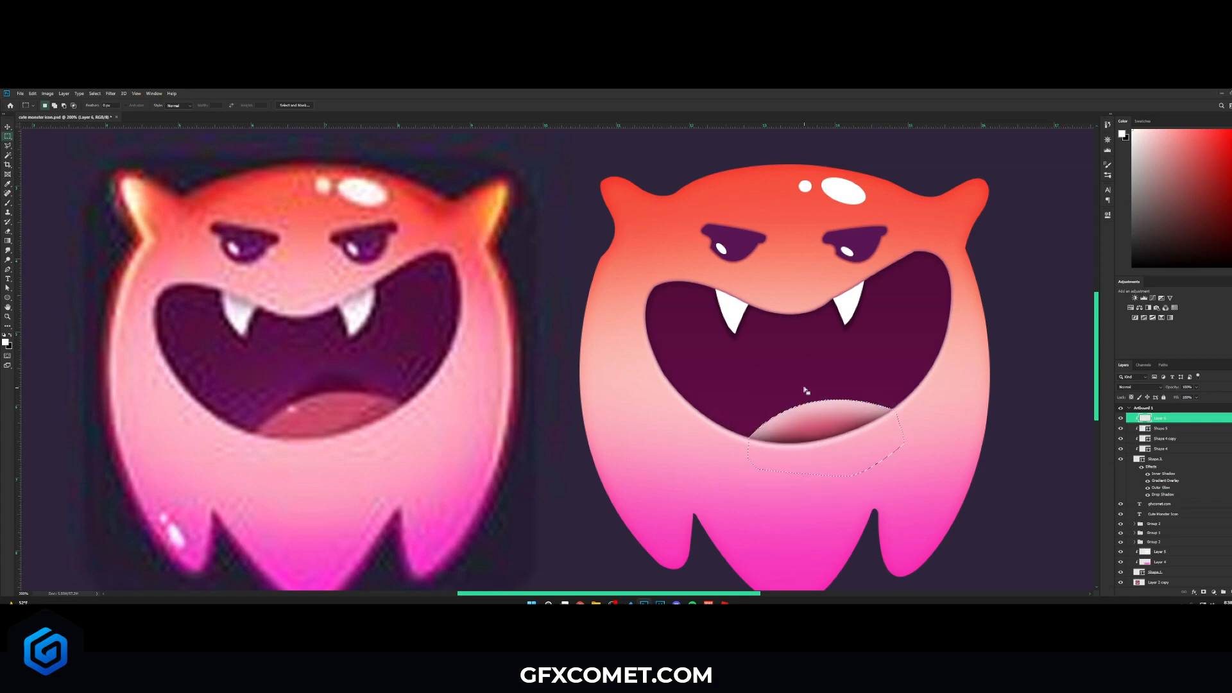
key("v")
key("ctrl+d")
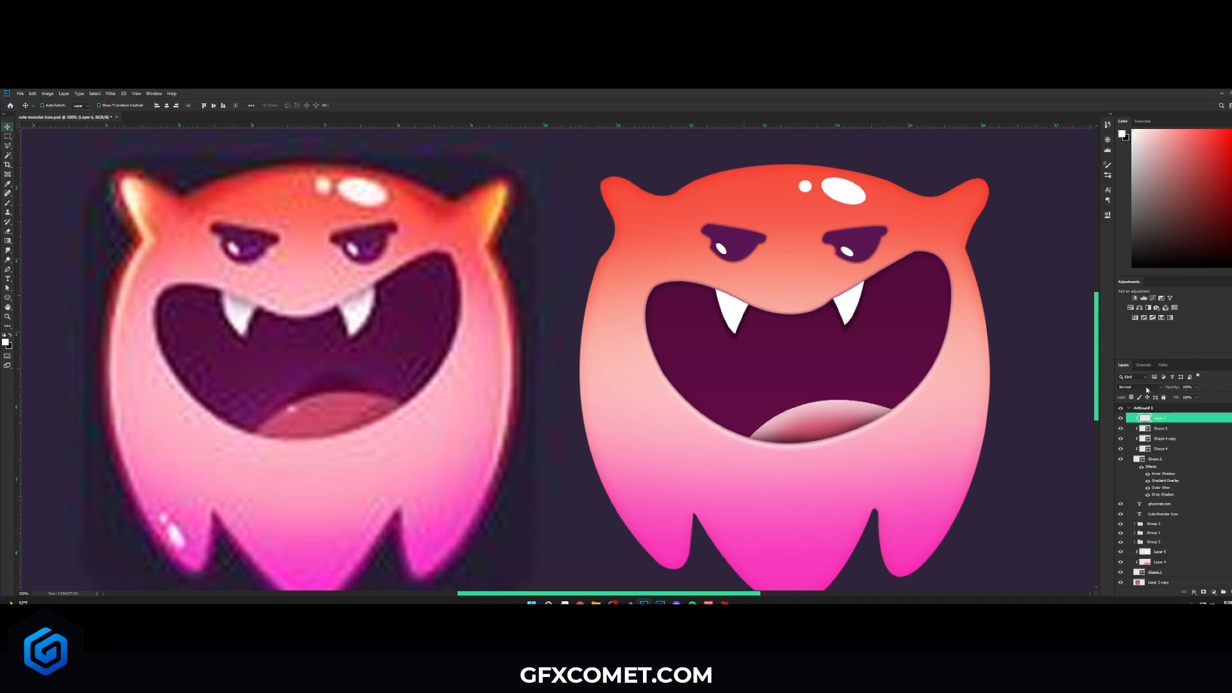
Set the tongue's shading layer to Overlay blending and reduce its opacity
left_click(1140, 387)
left_click(1147, 475)
left_click_drag(1179, 387, 1049, 381)
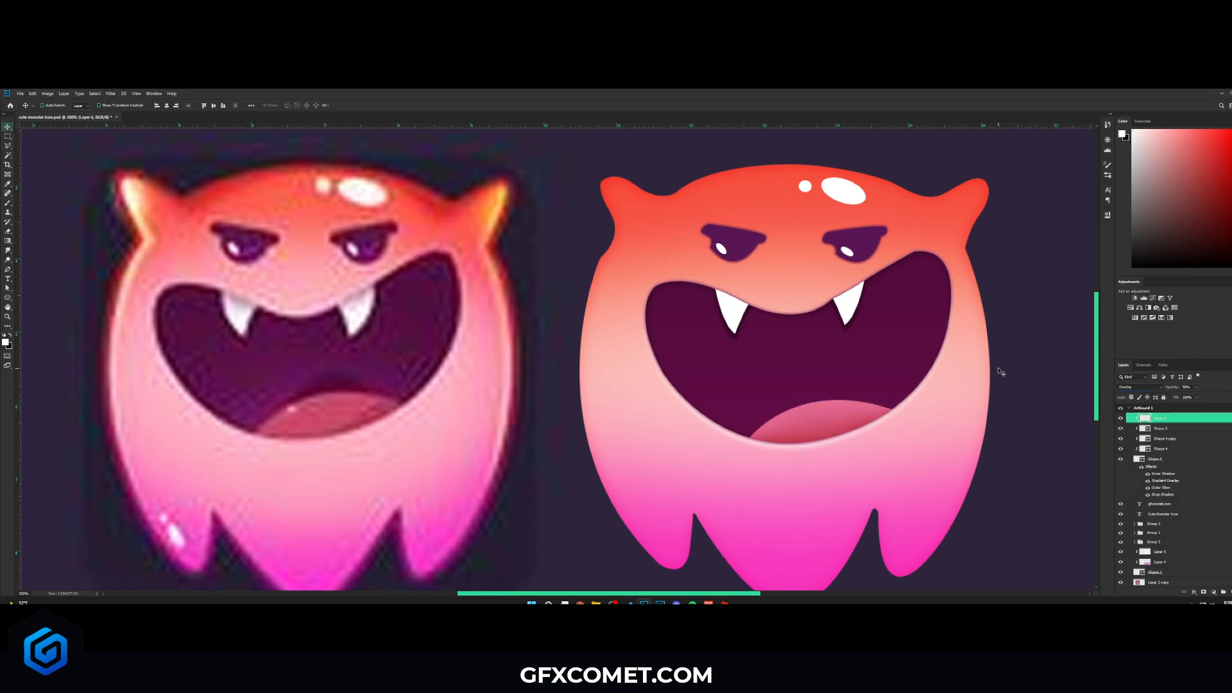
Add a new layer directly above the tongue's shading layer
key("space")
mouse_move(907, 357)
left_mouse_down()
mouse_move(789, 371)
mouse_move(900, 350)
mouse_move(906, 370)
mouse_move(919, 339)
left_mouse_up()
key("ctrl+minus")
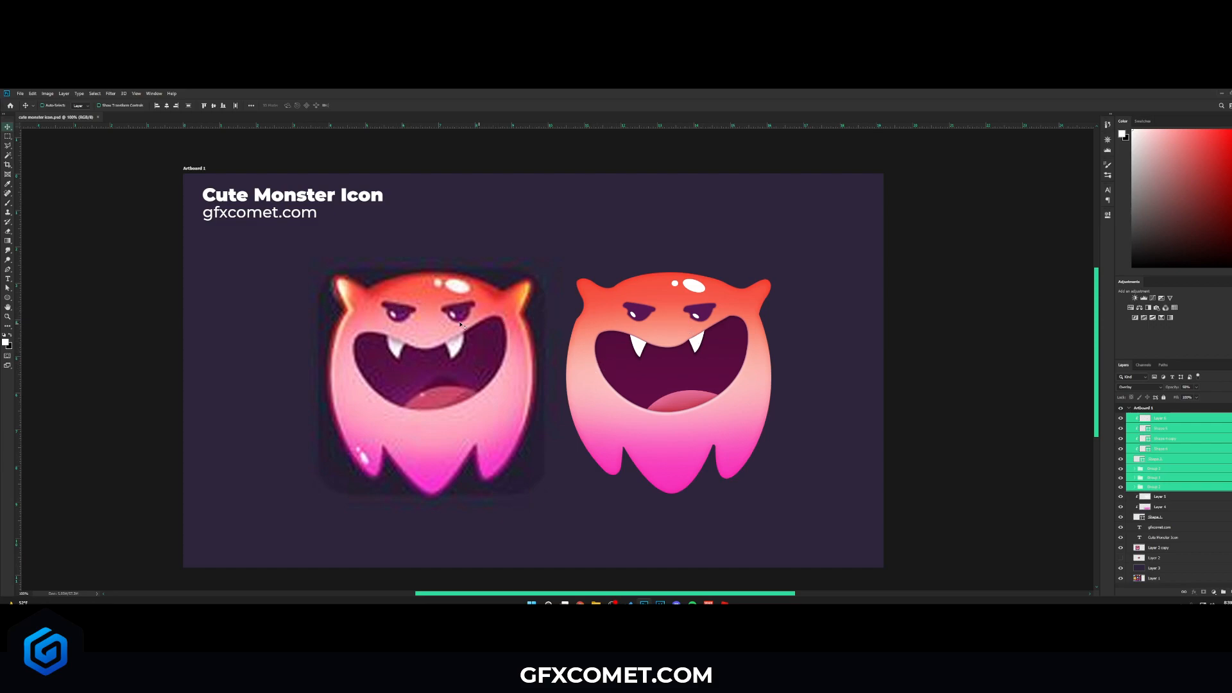
left_click(1181, 419)
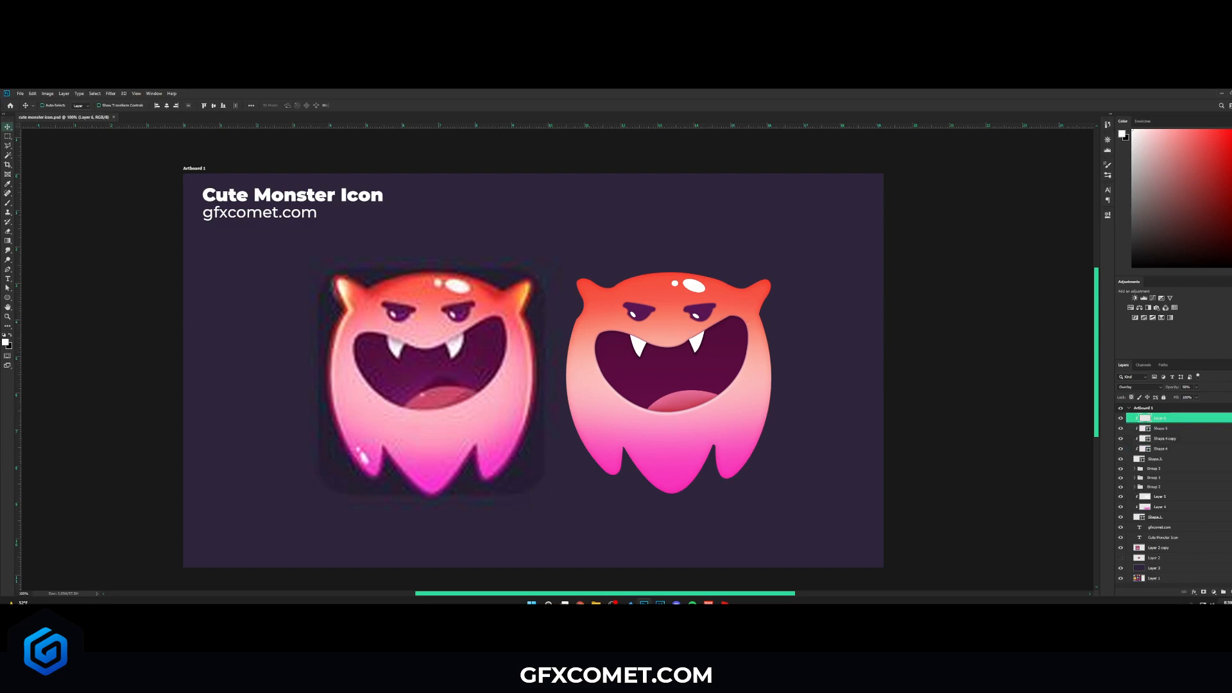
left_click(1213, 592)
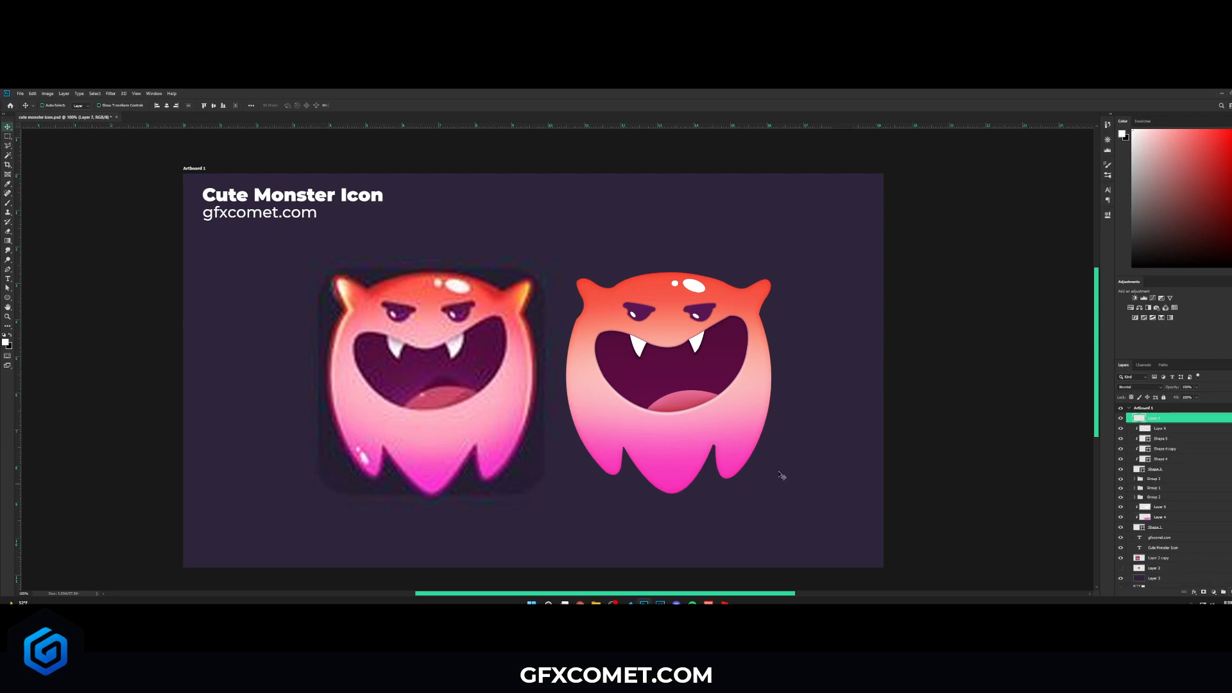
Draw a narrow white ellipse as a highlight on the monster's lower-left leg and tilt it to match the reference
left_click_drag(7, 299, 35, 313)
left_click(35, 313)
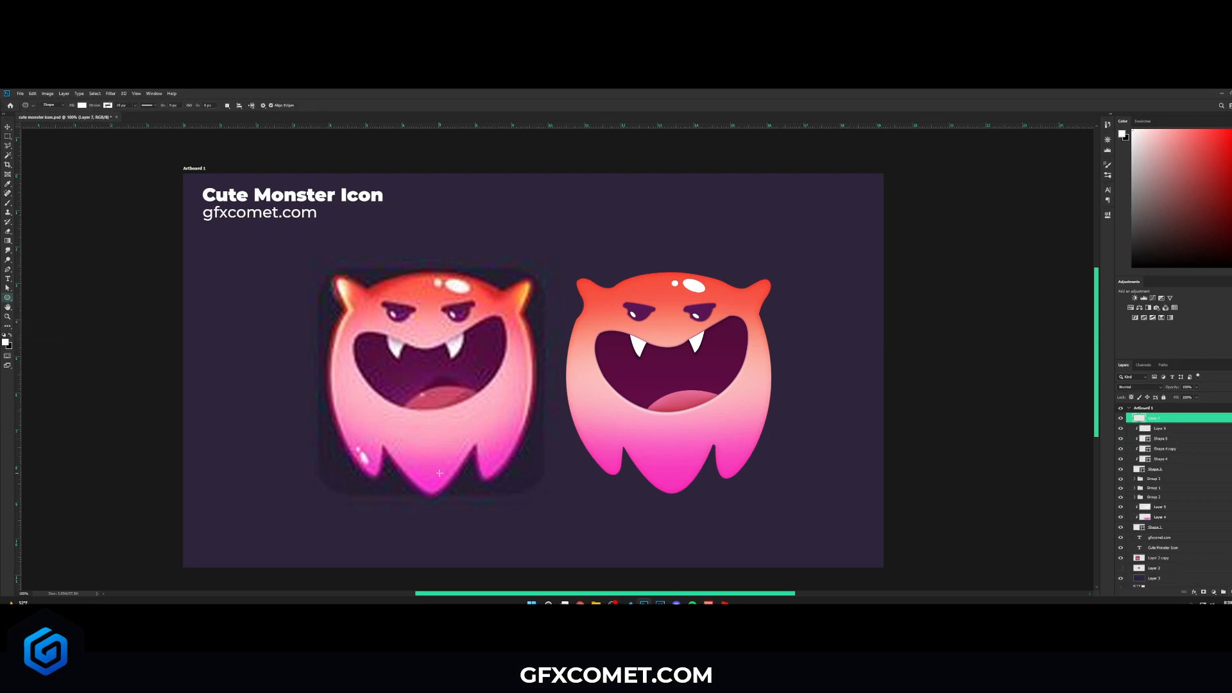
key("ctrl+plus")
left_click_drag(419, 474, 533, 313)
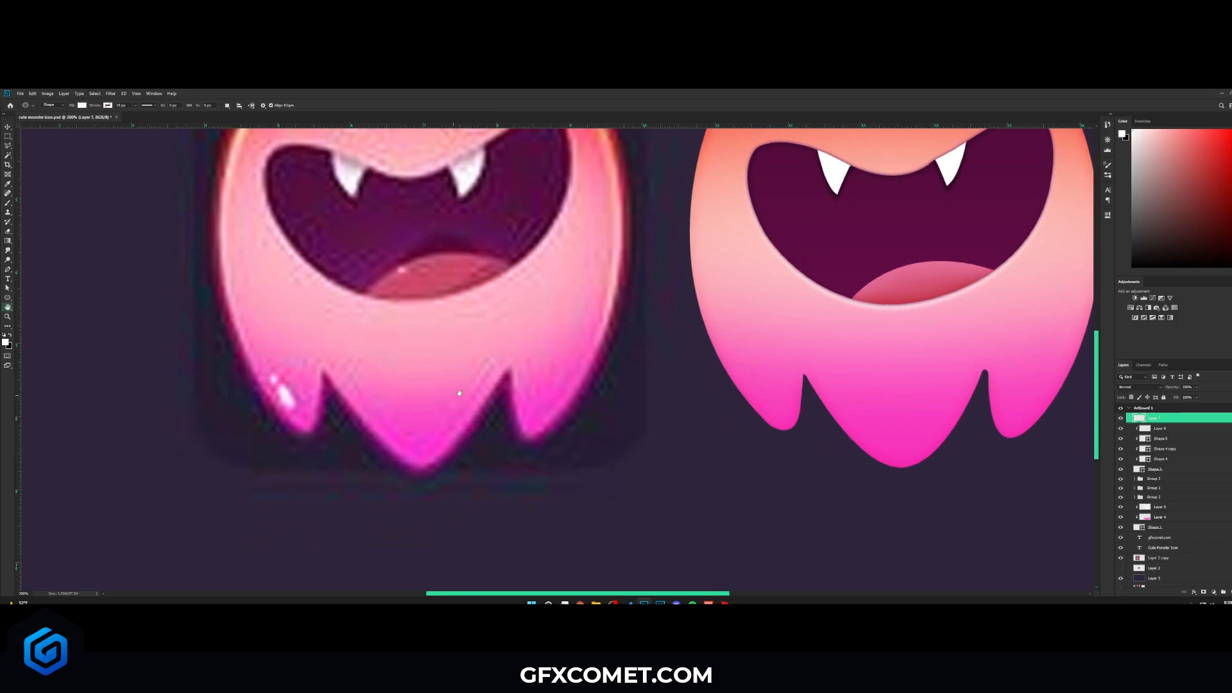
left_click(7, 297)
left_click_drag(281, 391, 762, 388)
key("ctrl+t")
key("Return")
key("ctrl+t")
key("Return")
On another new layer, draw a small white circle just above the leg's elongated highlight
left_click(7, 298)
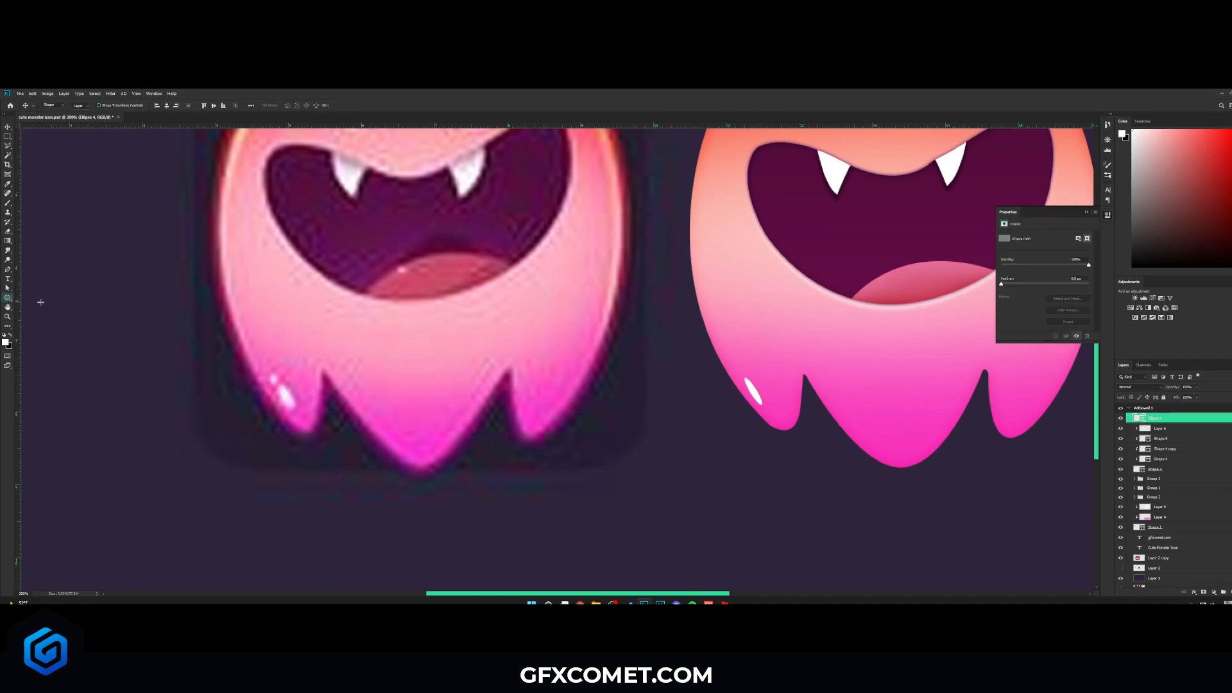
key("ctrl+shift+alt+n")
left_click_drag(744, 370, 748, 374)
key("v")
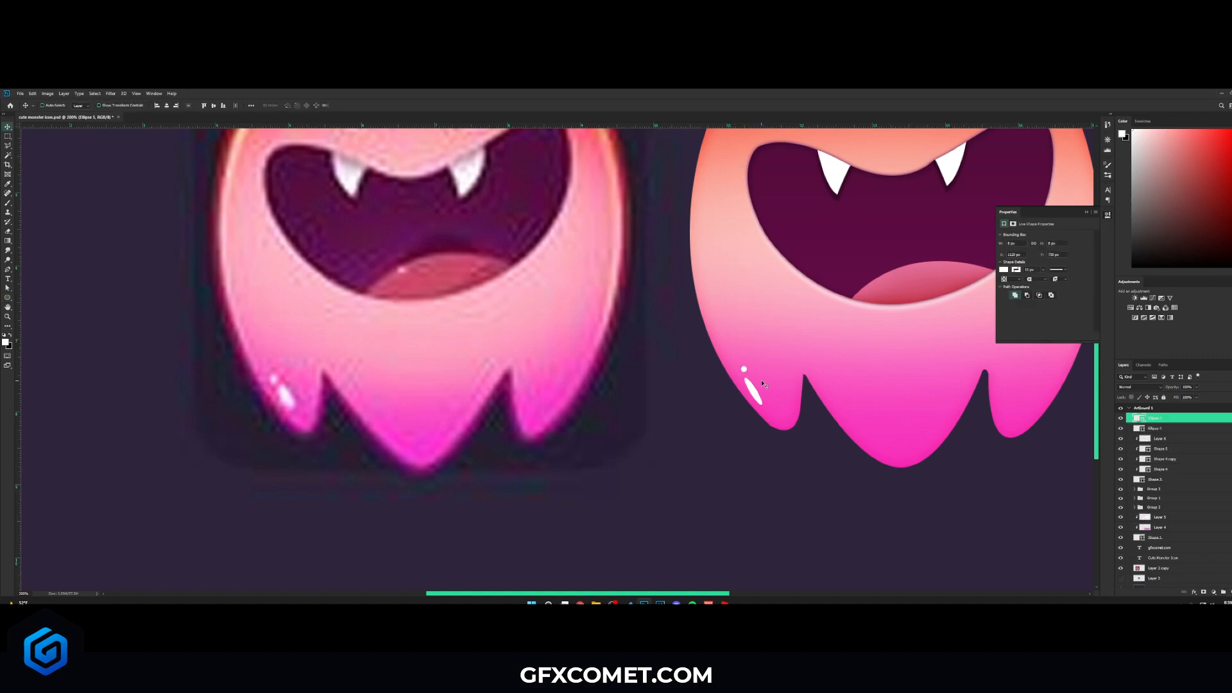
key("ctrl+0")
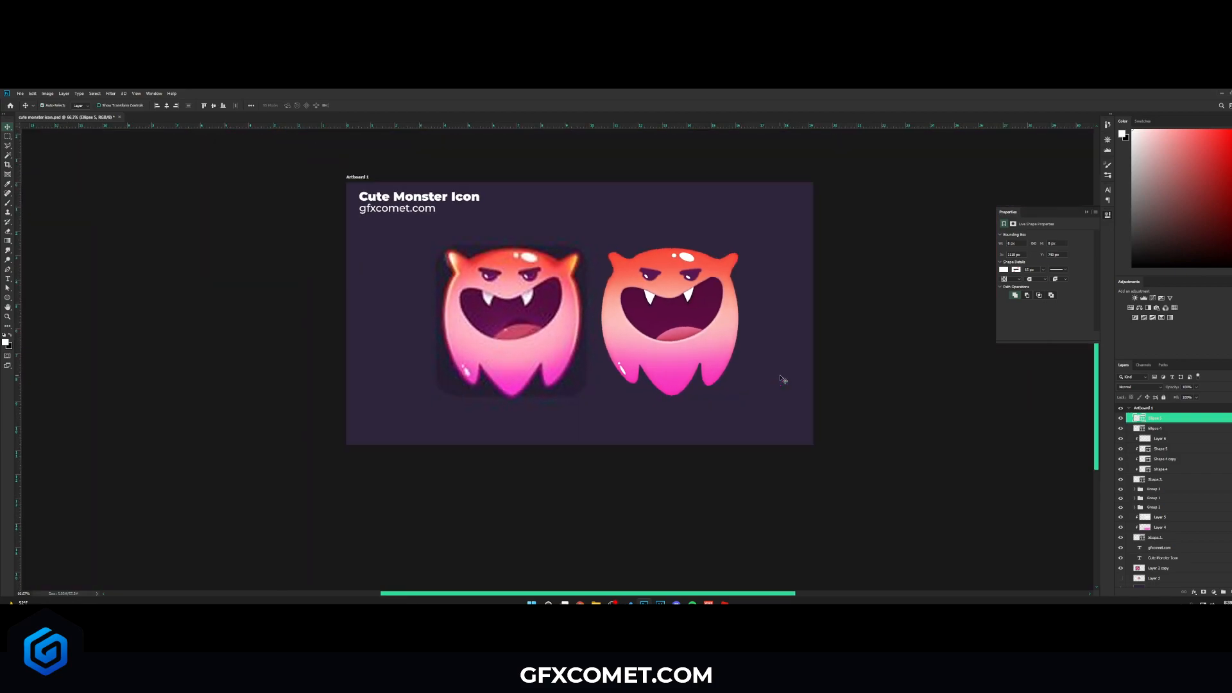
key("ctrl+1")
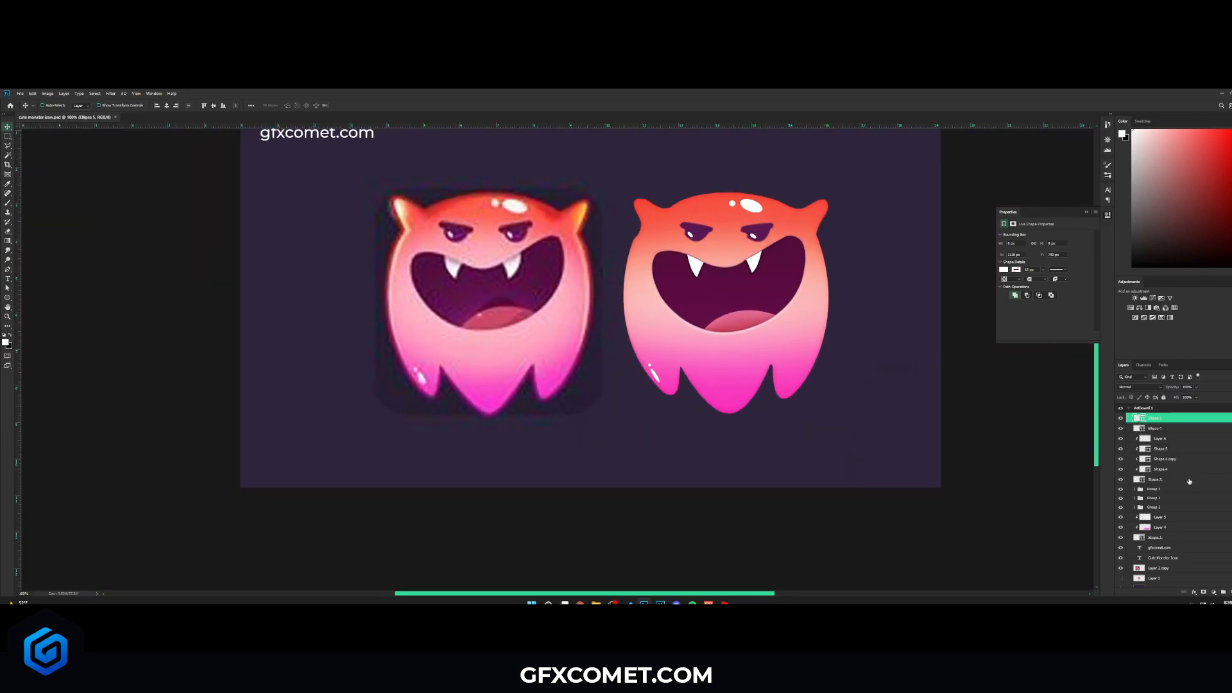
Group all the layers that make up the recreated monster, from the newest highlight down to the body shape
scroll(1186, 562, "down", 1)
left_click(1171, 520, "shift")
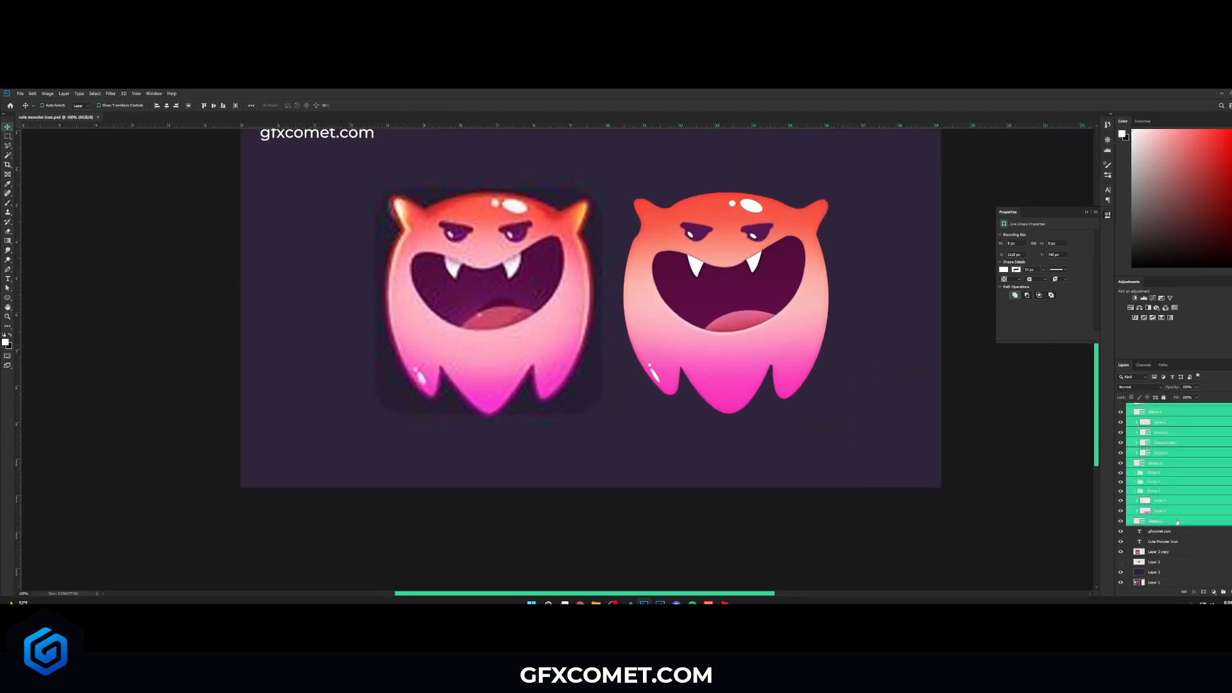
key("ctrl+g")
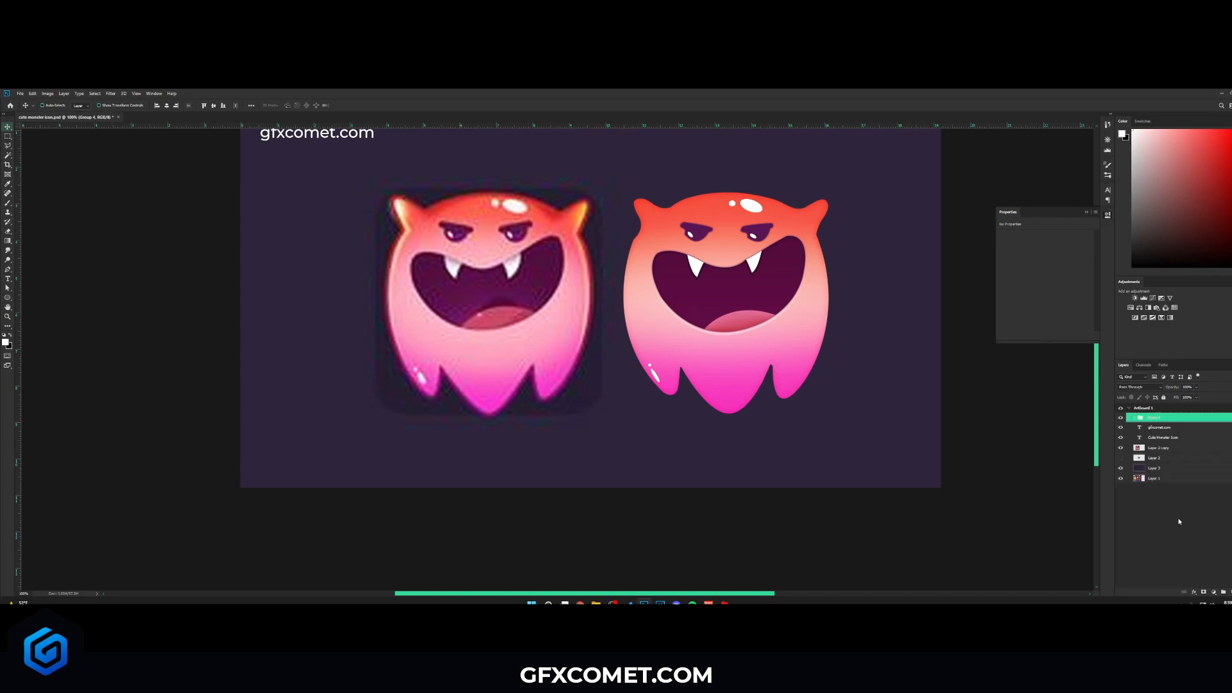
Duplicate the monster group, hide the original and convert the copy to a smart object
key("ctrl+j")
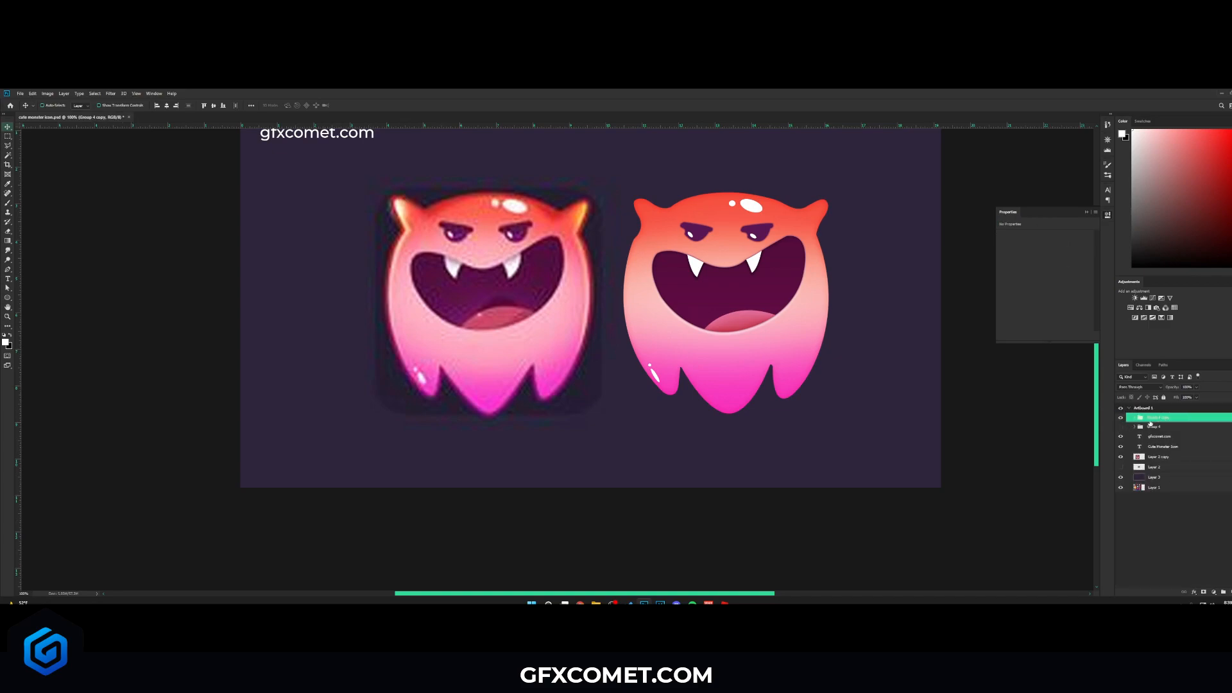
right_click(1176, 420)
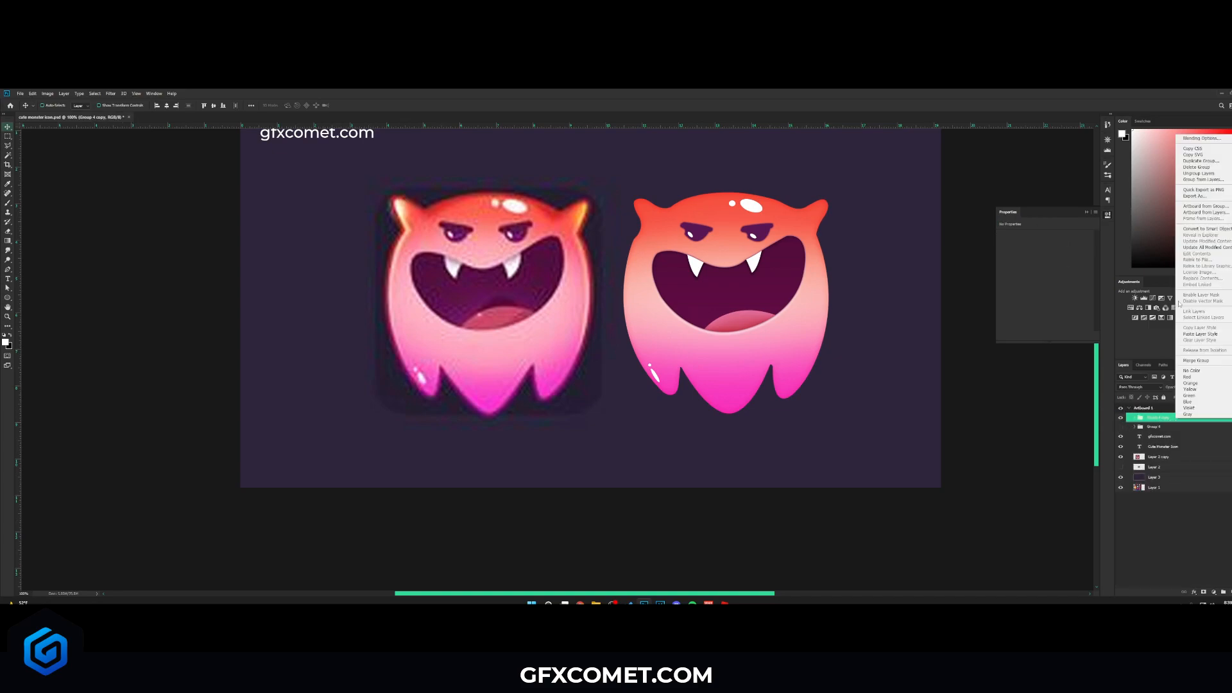
left_click(1223, 231)
key("h")
left_click_drag(879, 350, 751, 427)
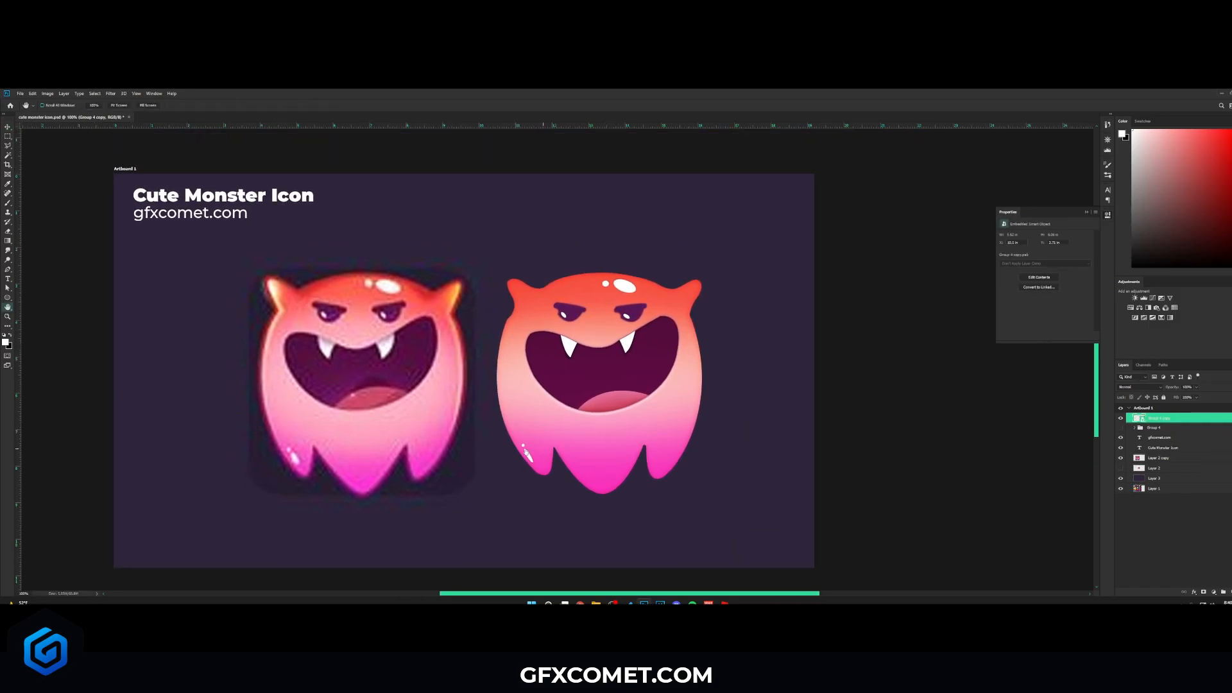
left_click_drag(517, 449, 631, 438)
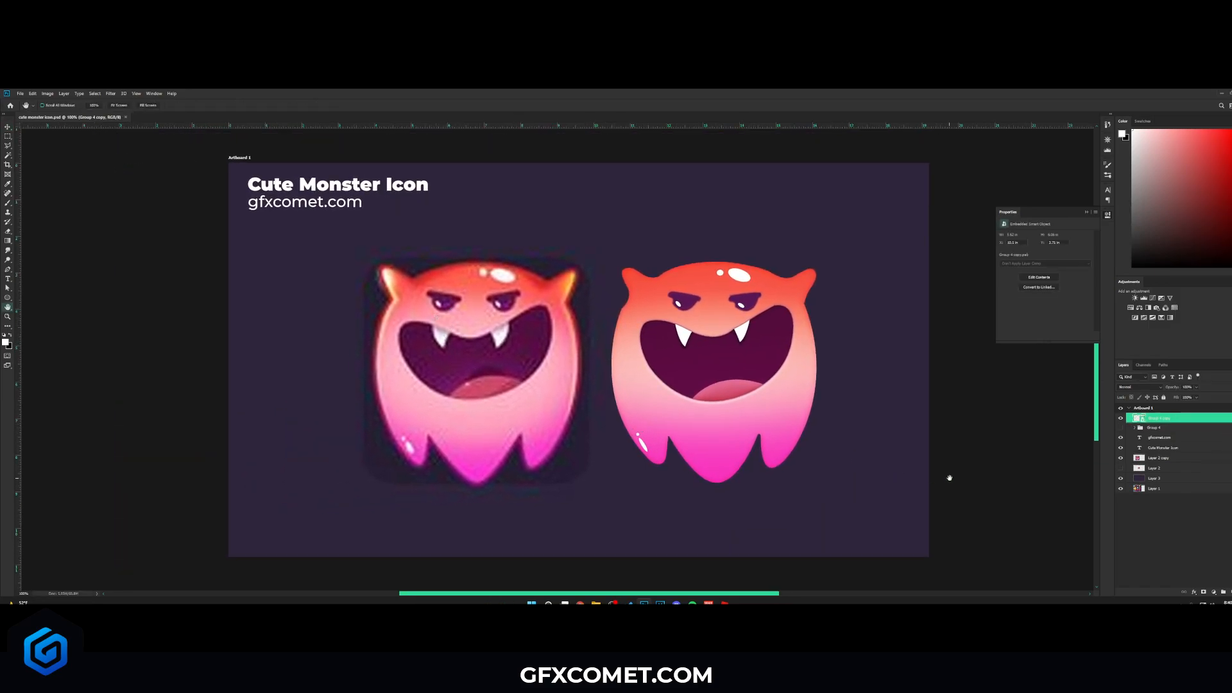
Add a new empty layer above the monster smart object and collapse the floating Properties panel
left_click(1120, 458)
left_click(1121, 458)
left_click(1231, 593)
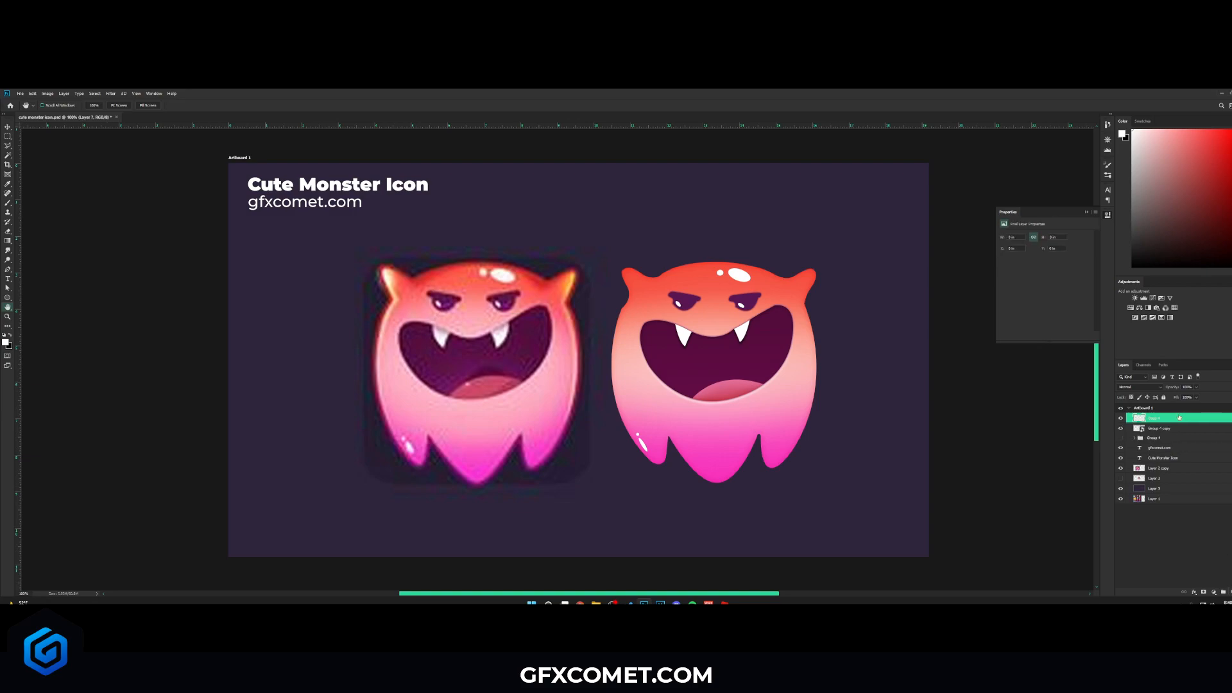
key("ctrl+plus")
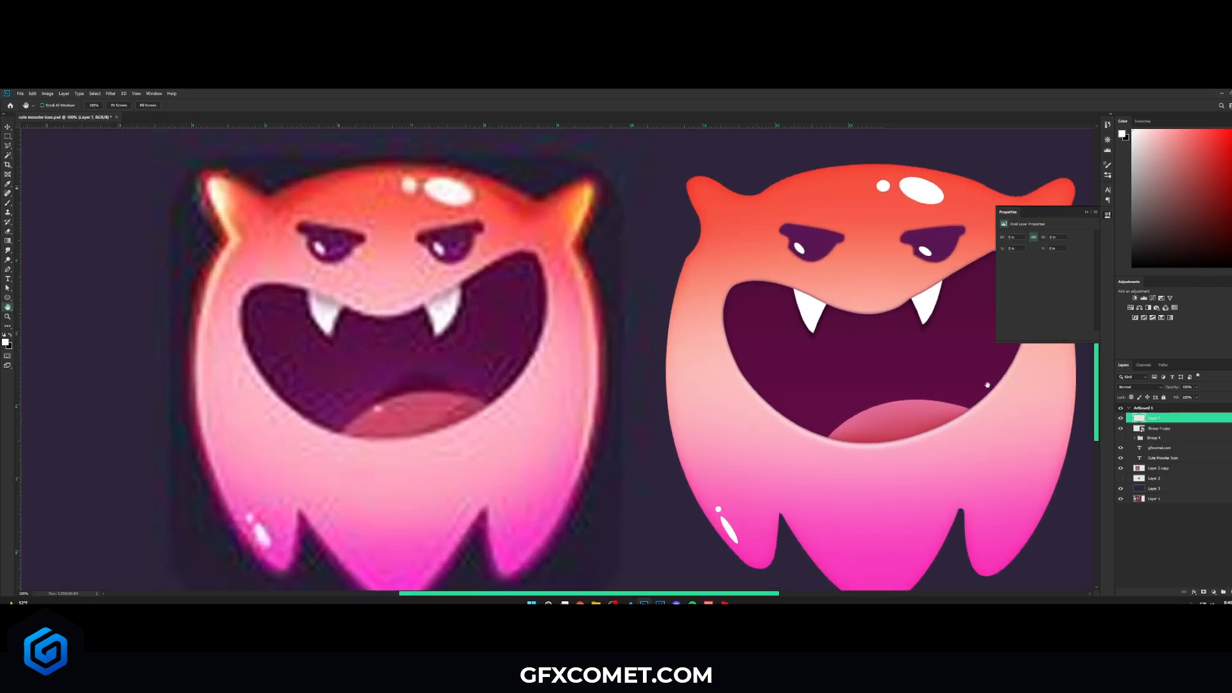
left_click_drag(747, 283, 729, 321)
left_click(1084, 213)
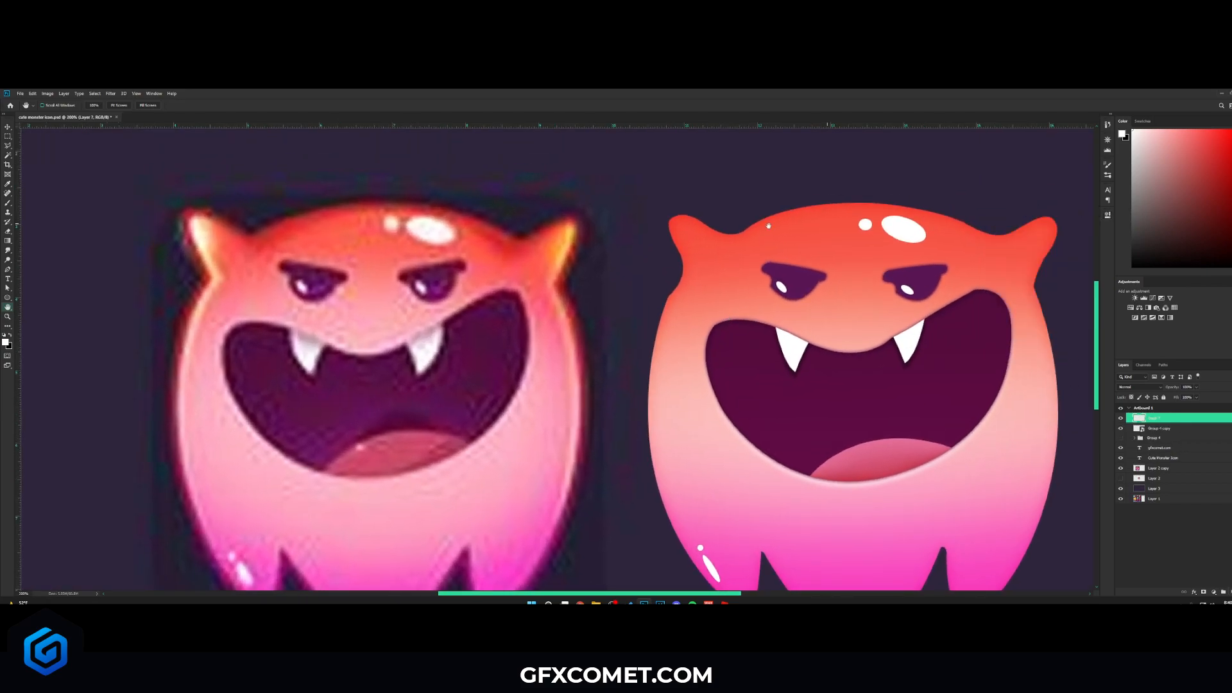
left_click(9, 268)
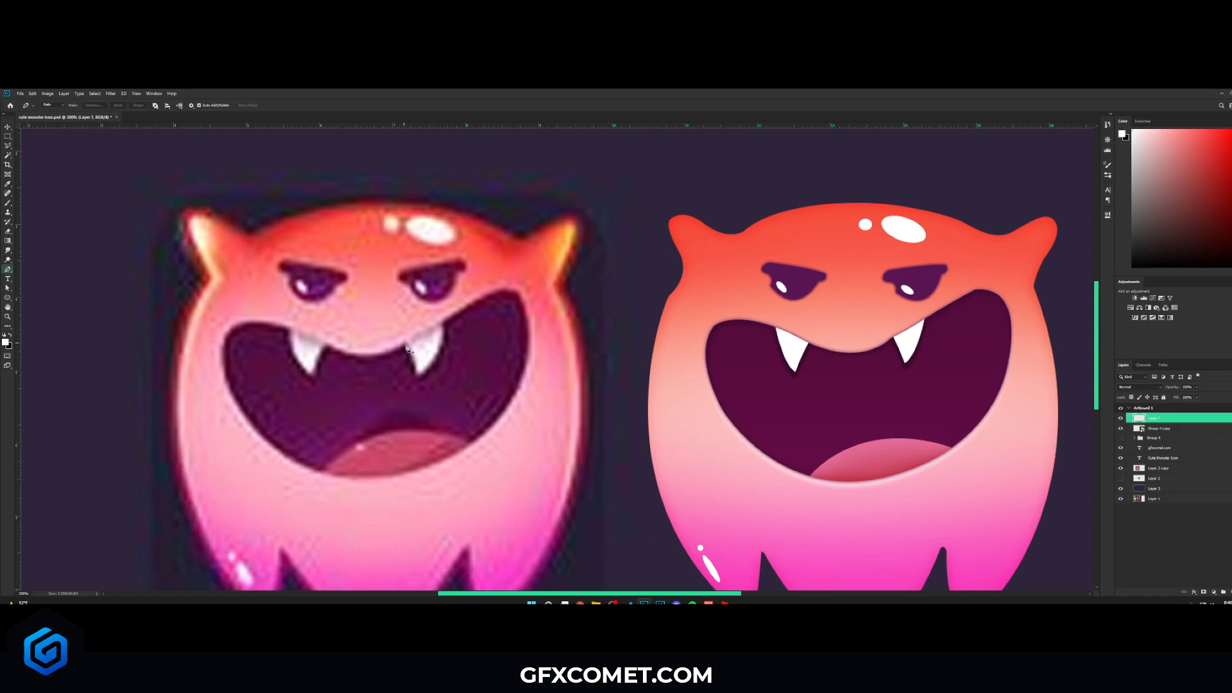
key("v")
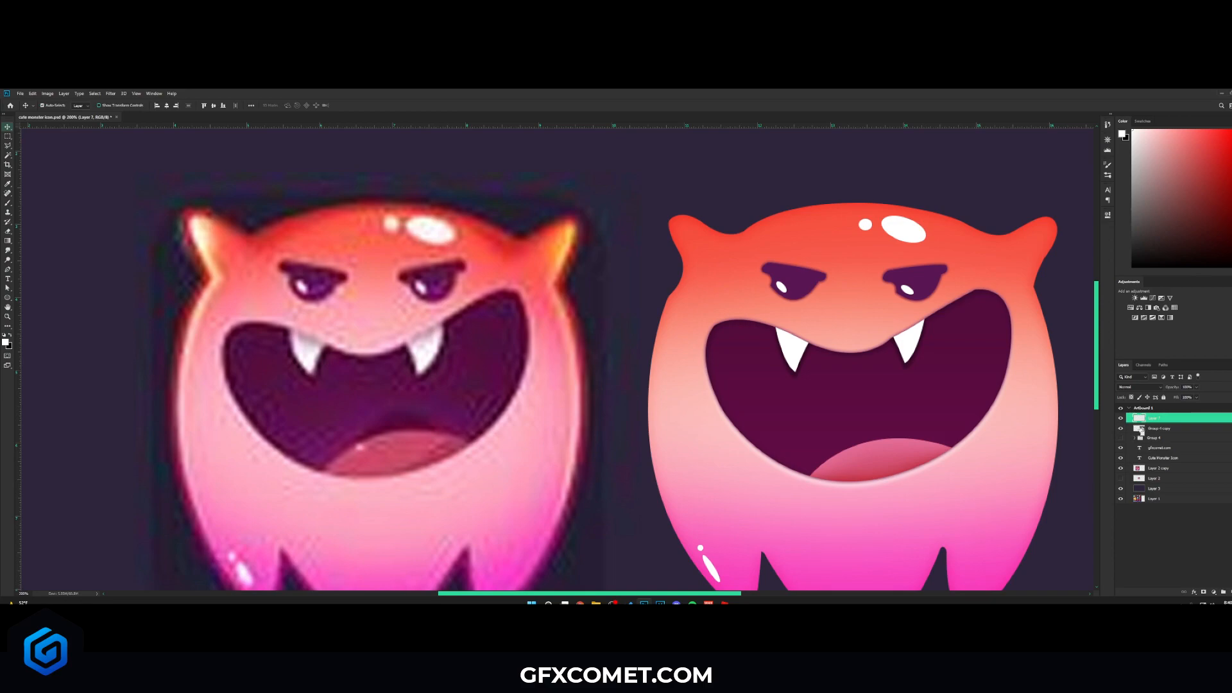
Load the monster smart object's outline as a selection and contract it slightly
left_click(1139, 430, "ctrl")
scroll(759, 336, "down", 1)
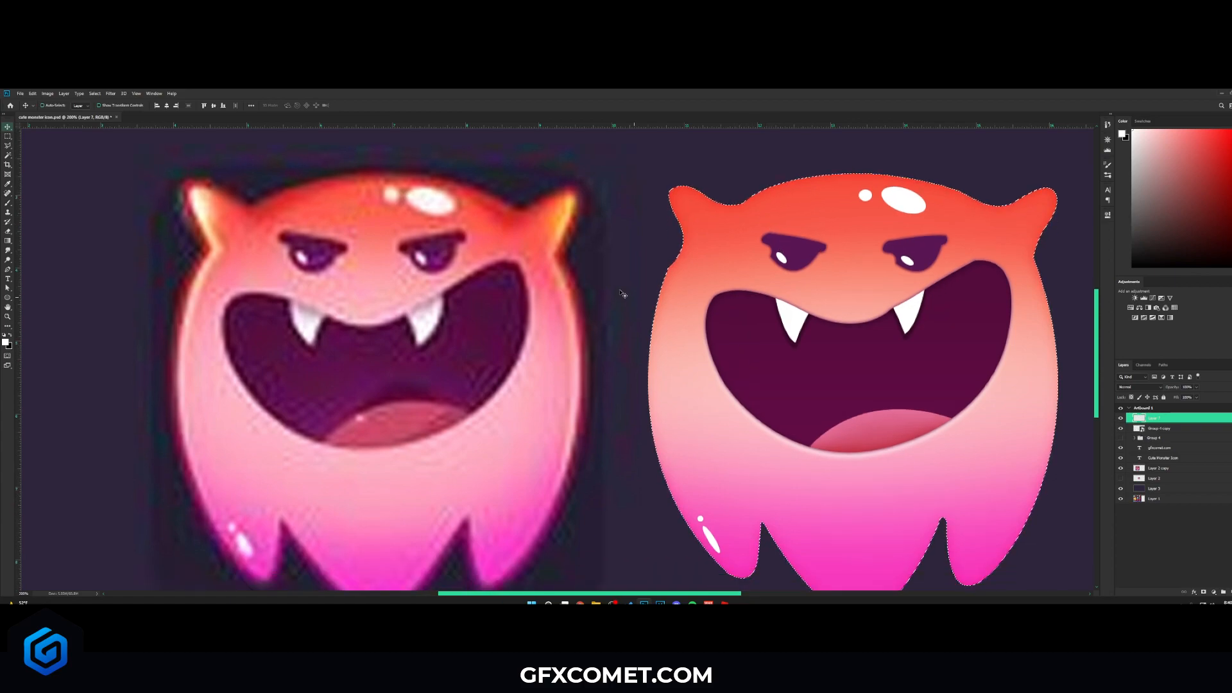
left_click(94, 93)
mouse_move(128, 197)
left_click(180, 218)
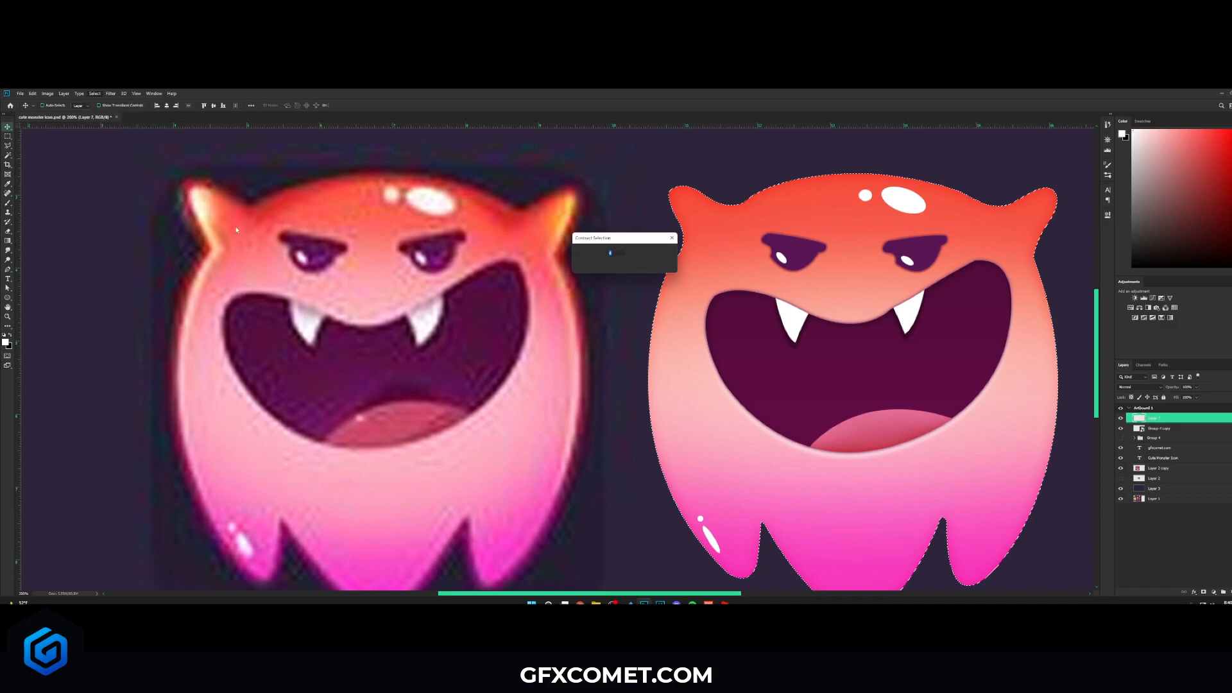
key("Return")
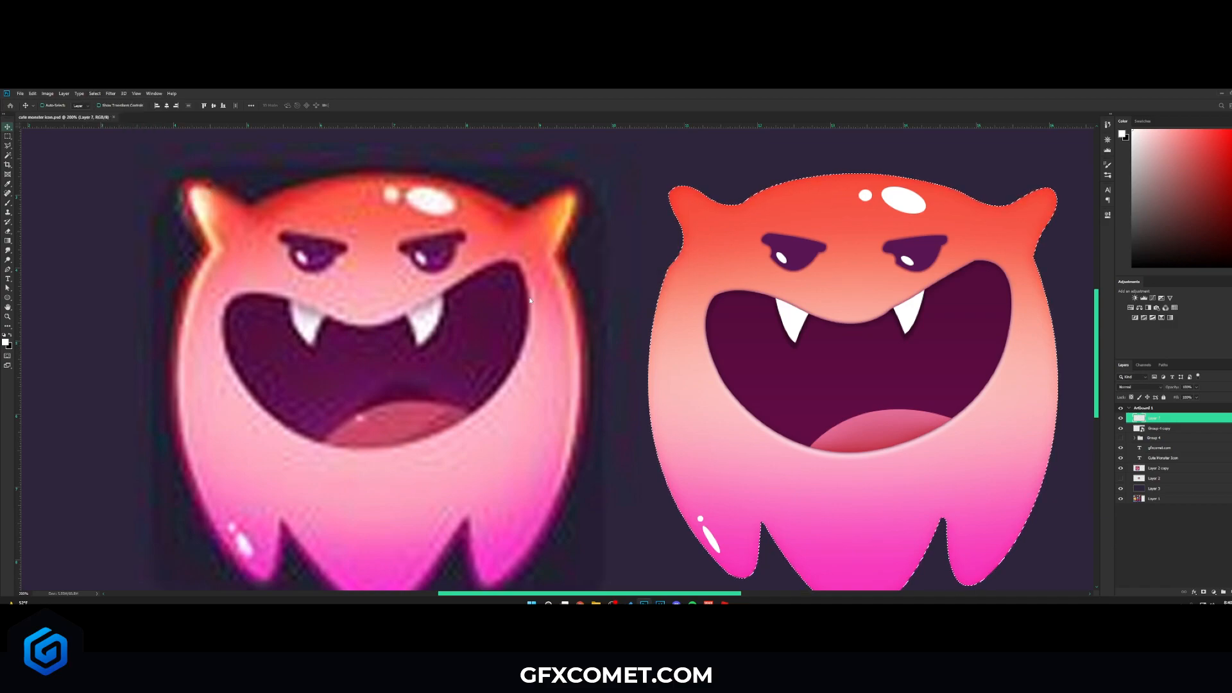
Adjust the brush opacity and paint soft white highlights inside the selection along the monster's left horn and side
key("b")
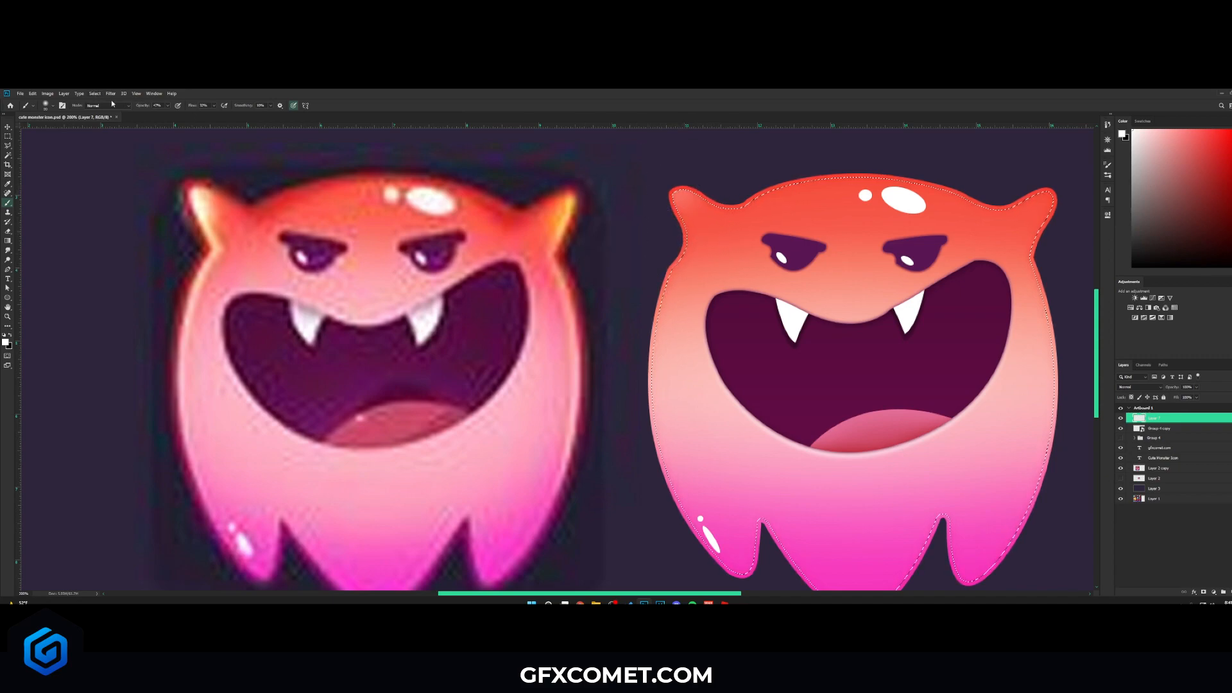
left_click_drag(146, 106, 158, 106)
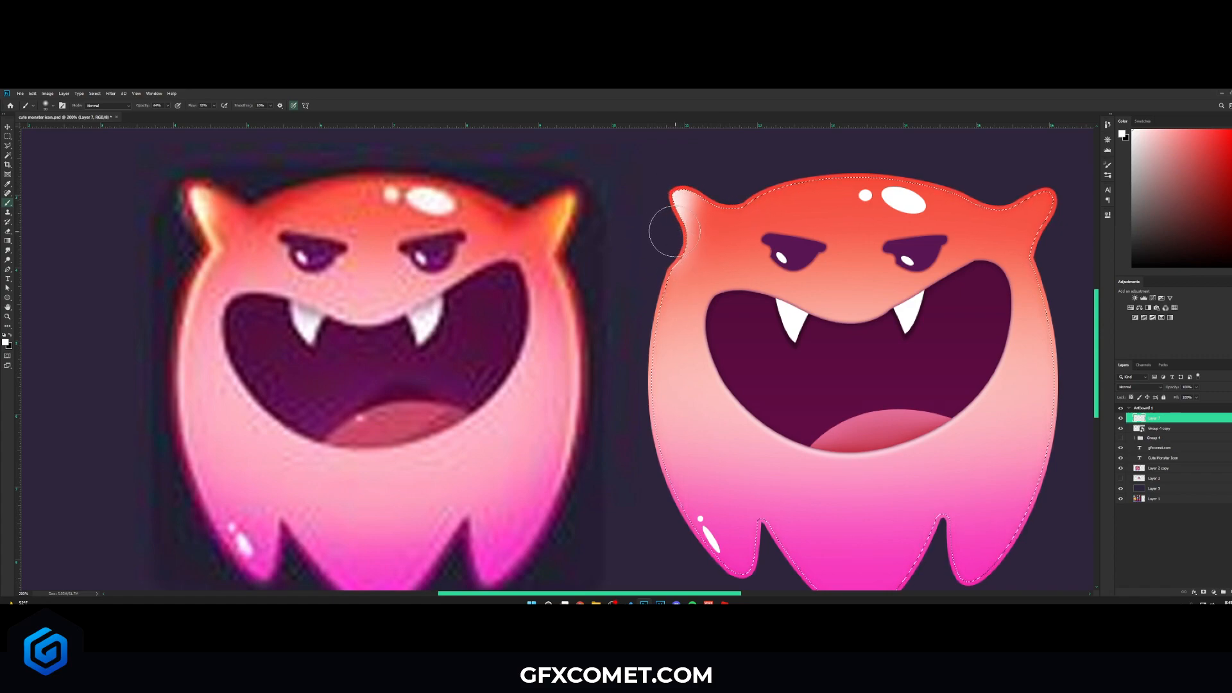
left_click_drag(673, 222, 680, 256)
scroll(637, 356, "down", 2)
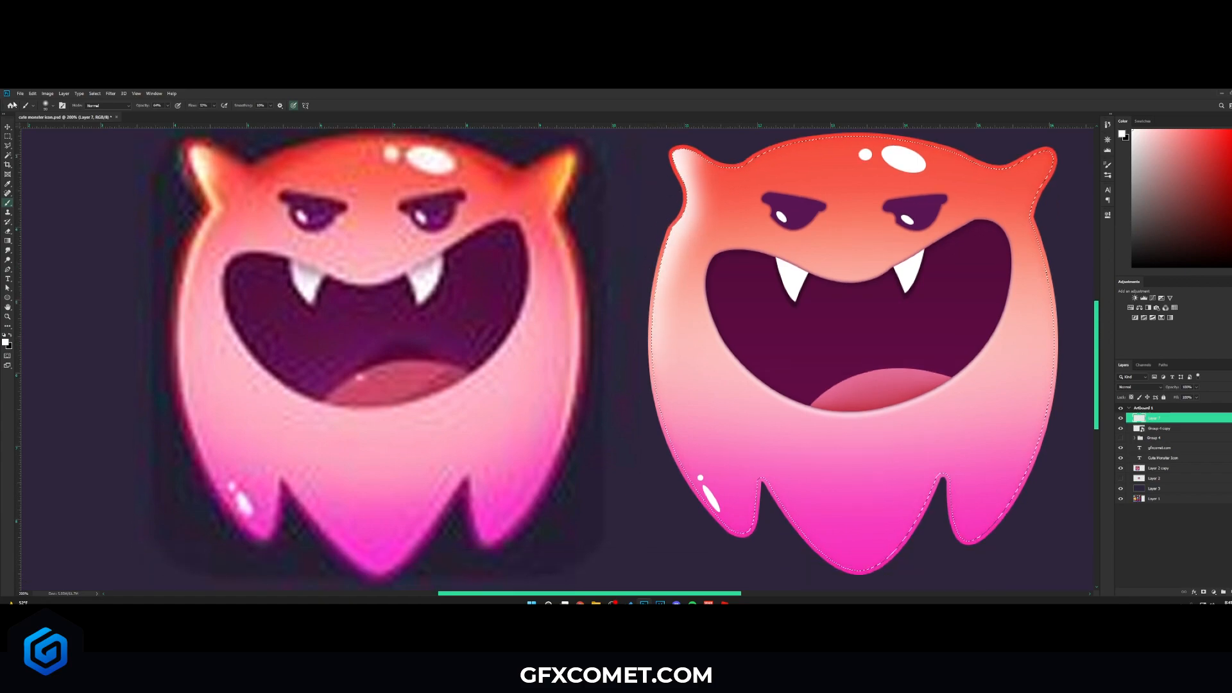
scroll(642, 254, "up", 3)
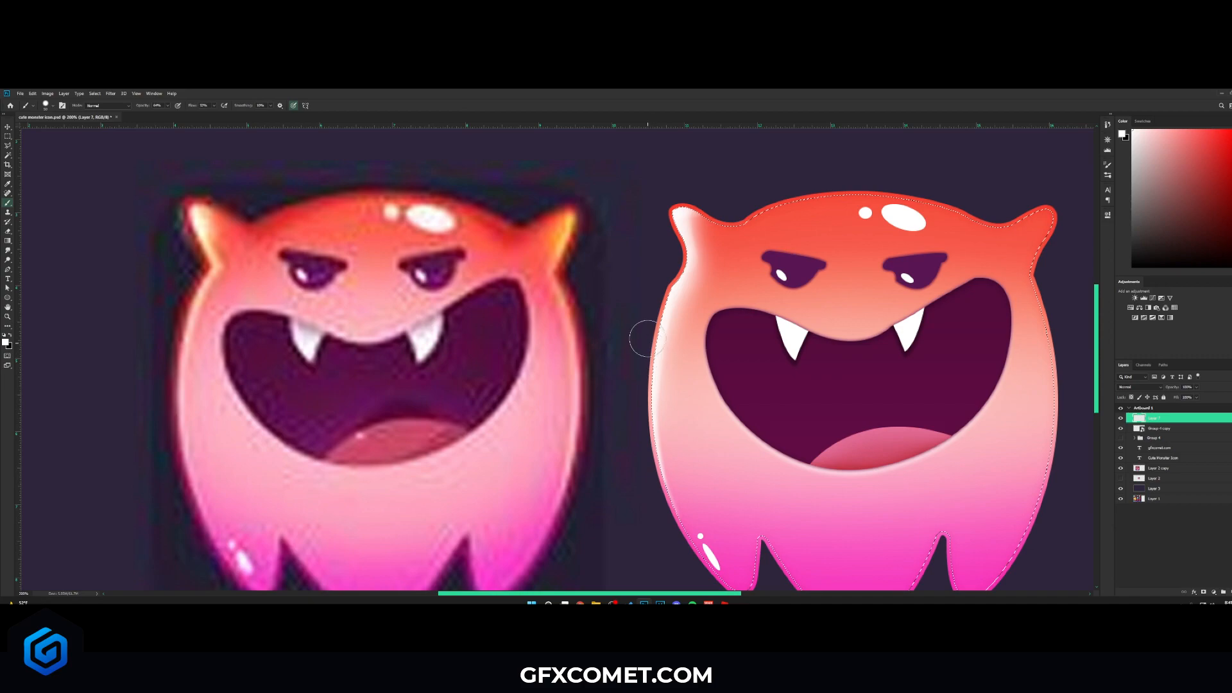
left_click_drag(819, 275, 794, 467)
Deselect and change the blending mode of the white highlight layer
key("ctrl+d")
key("v")
left_click(1139, 387)
left_click(1140, 464)
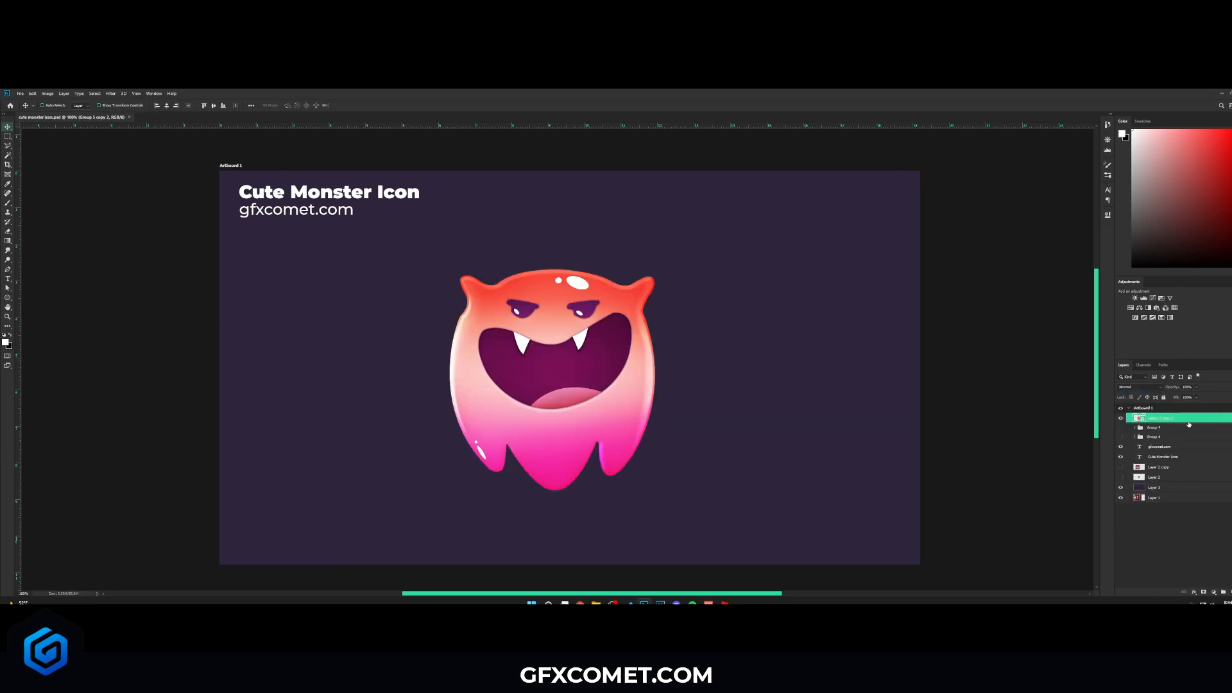
Duplicate the finished monster layer and apply a Gaussian Blur of about 13 pixels to the copy
key("ctrl+j")
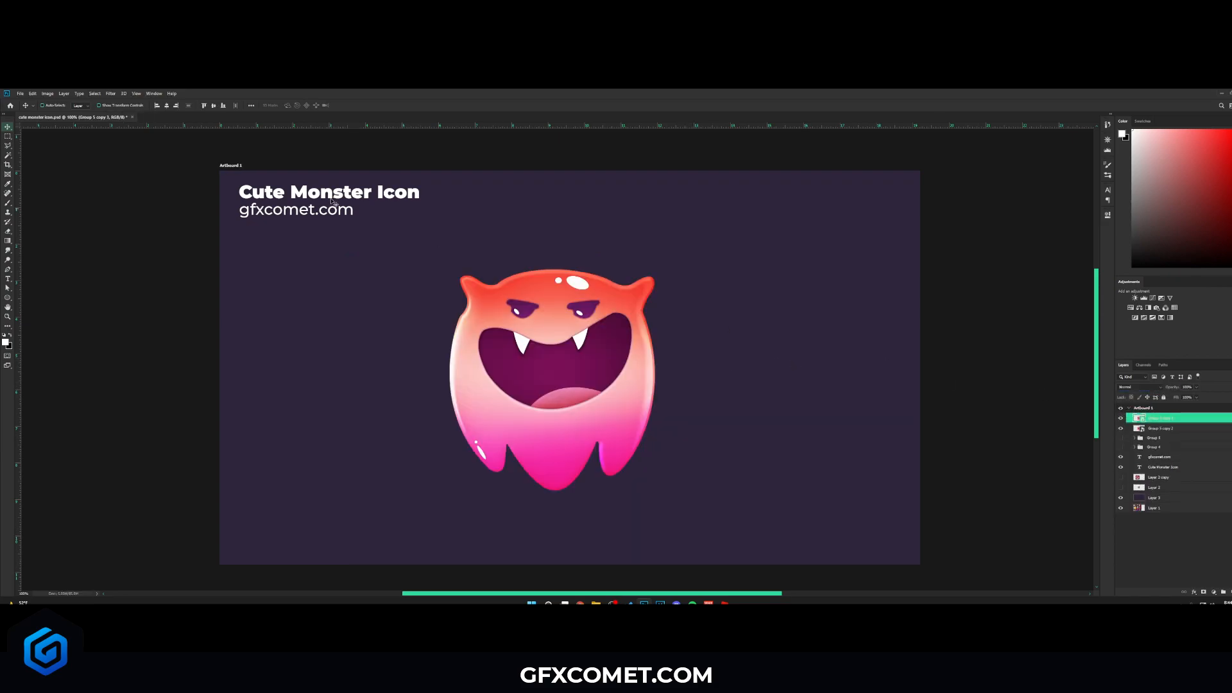
left_click(111, 93)
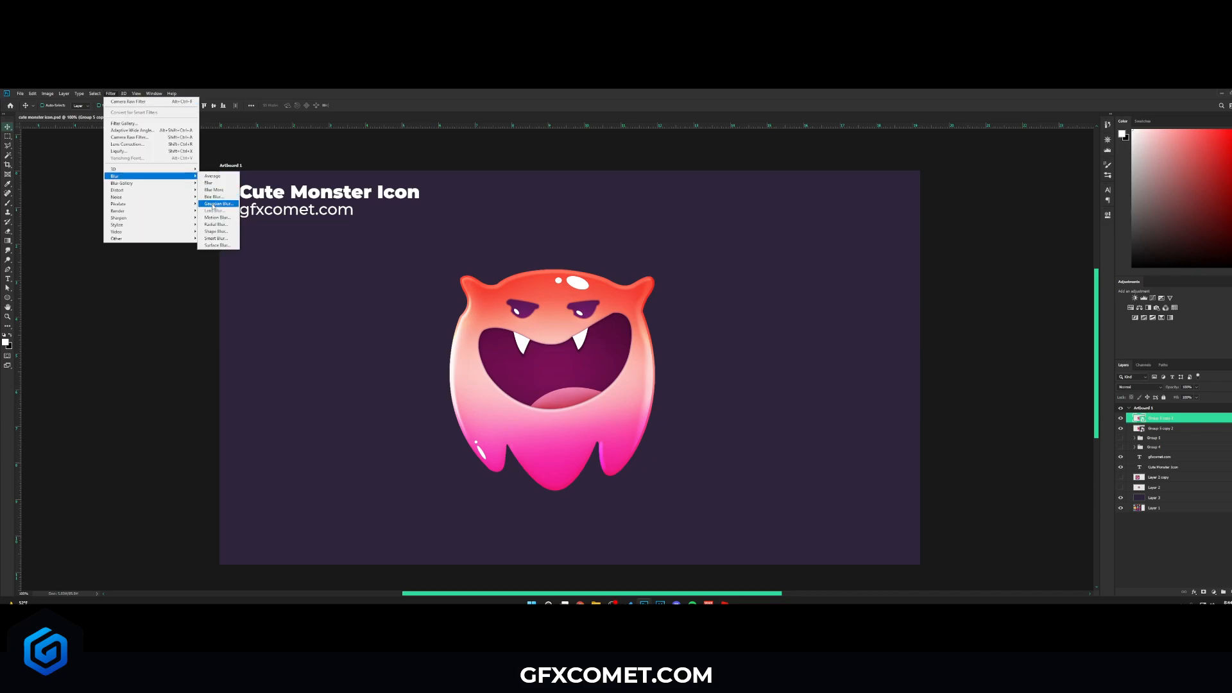
left_click(215, 204)
mouse_move(975, 441)
left_mouse_down()
mouse_move(959, 441)
mouse_move(971, 444)
left_mouse_up()
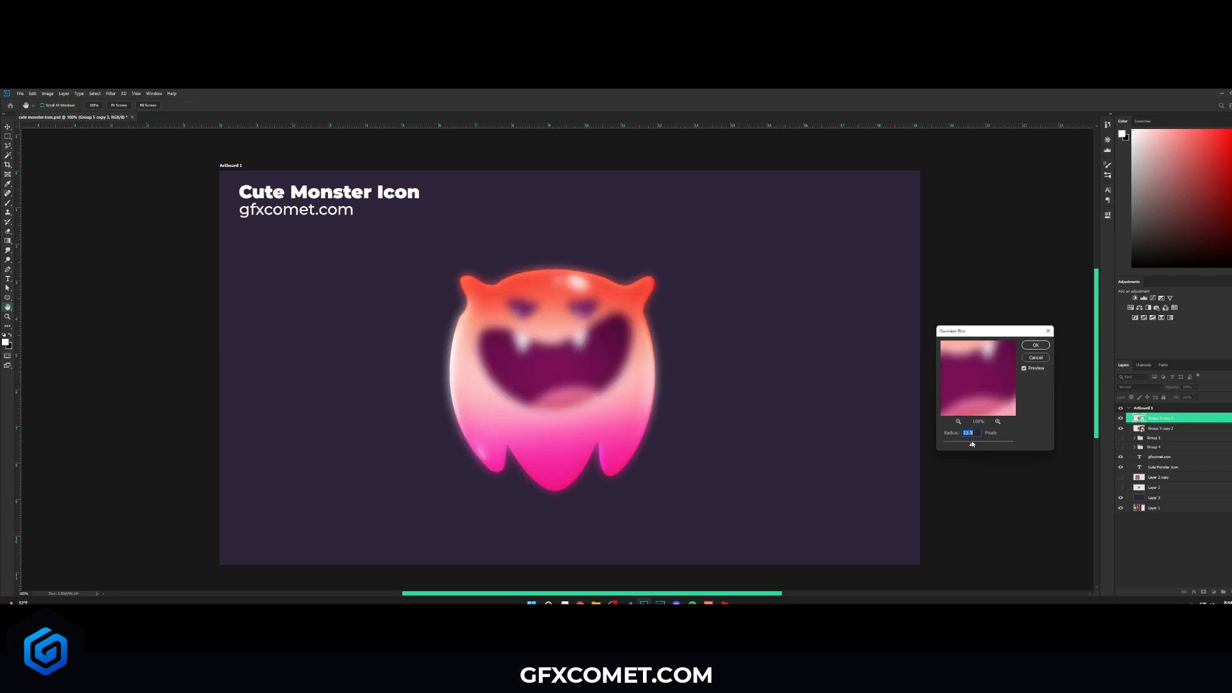
key("Return")
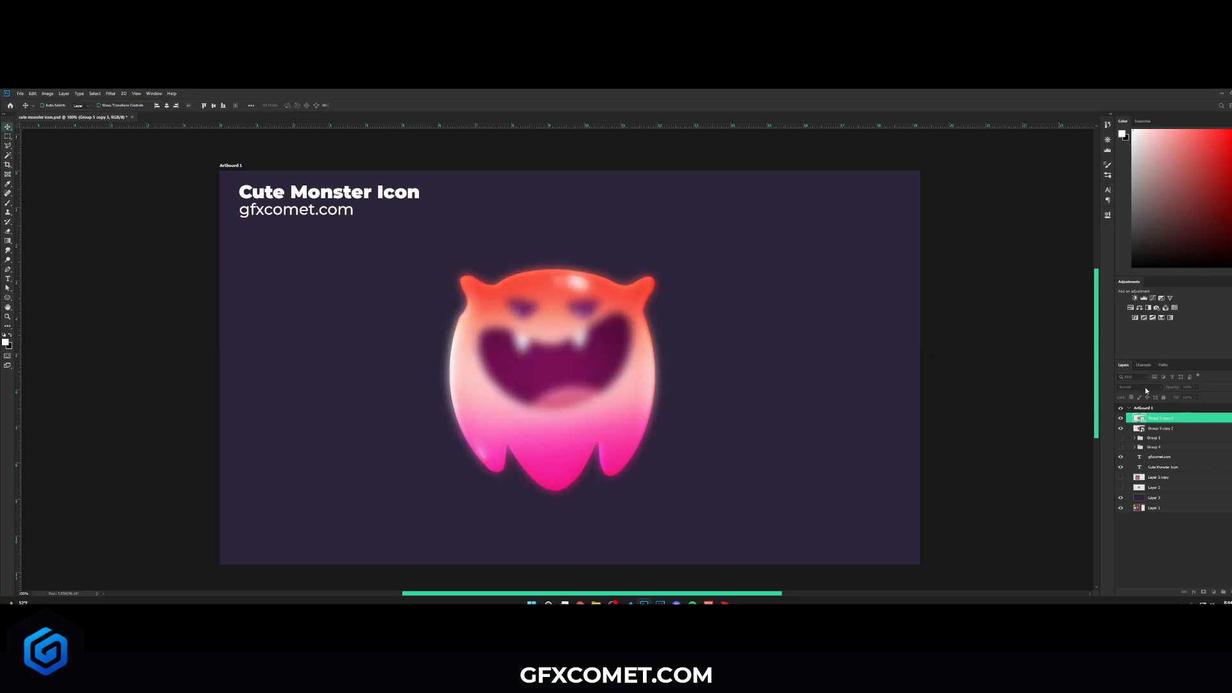
Set the blurred monster copy's blending mode to Screen
left_click(1144, 386)
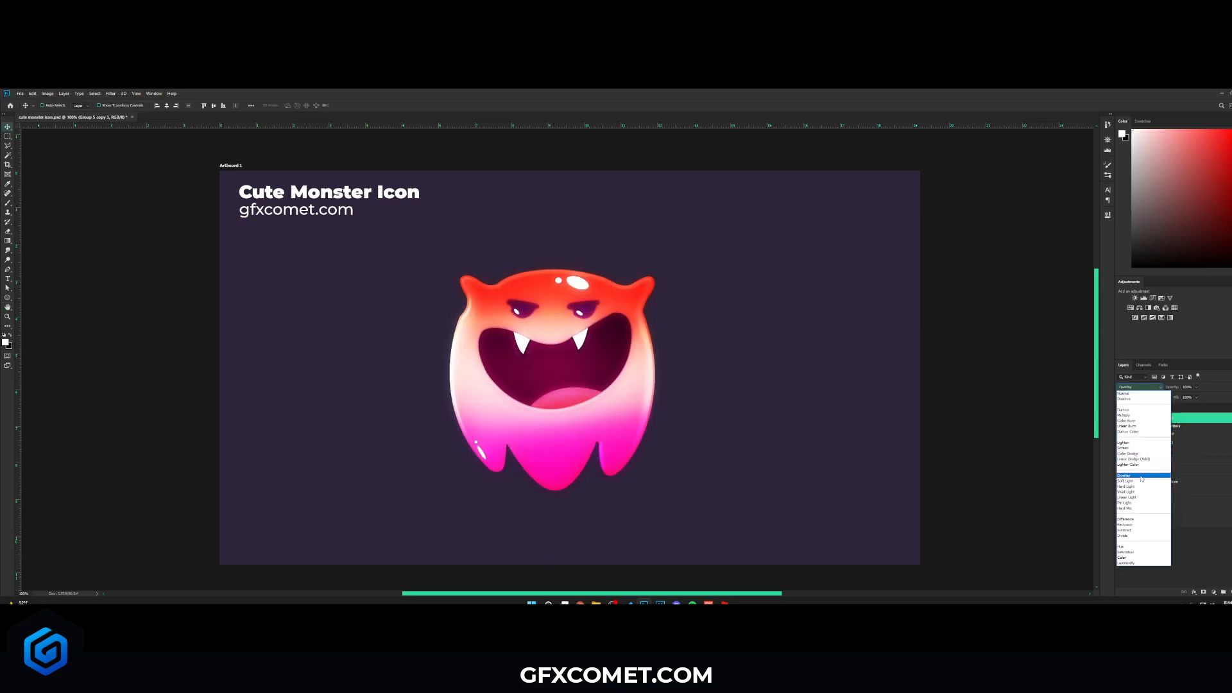
left_click(1140, 449)
left_click(1171, 541)
Move the blurred copy beneath the sharp monster layer and reduce its opacity for a softer glow
mouse_move(1168, 420)
left_mouse_down()
mouse_move(1168, 446)
mouse_move(1183, 438)
left_mouse_up()
left_click(1230, 428)
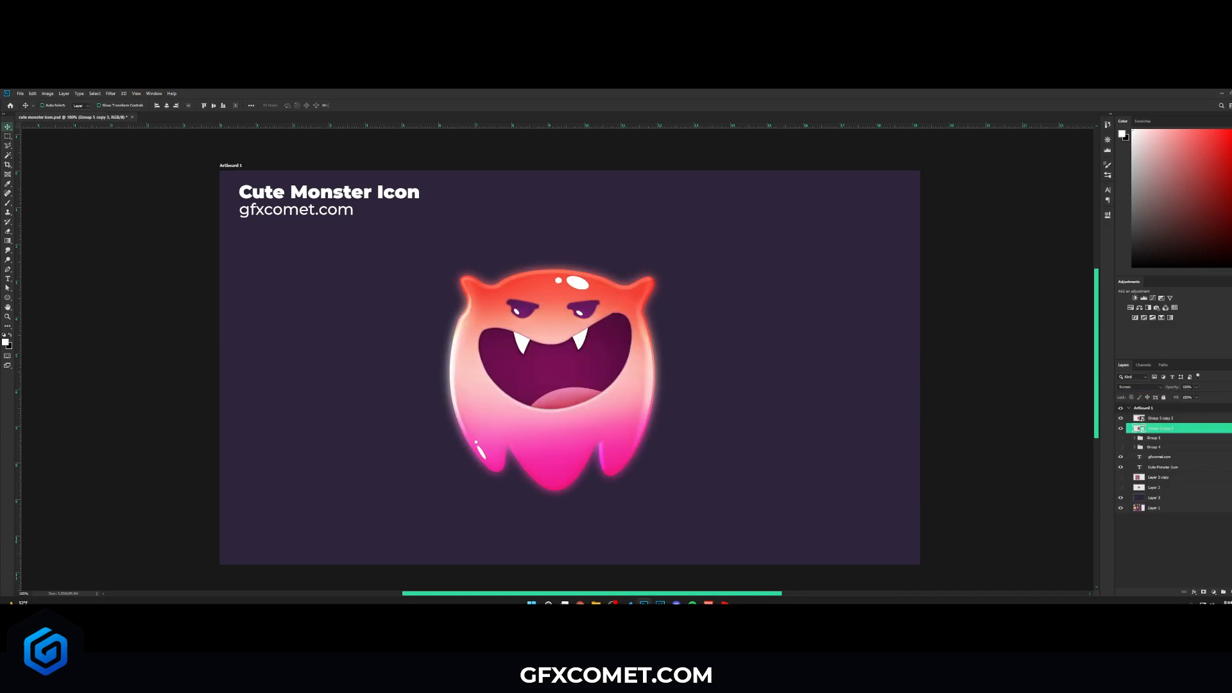
left_click_drag(1176, 388, 1117, 390)
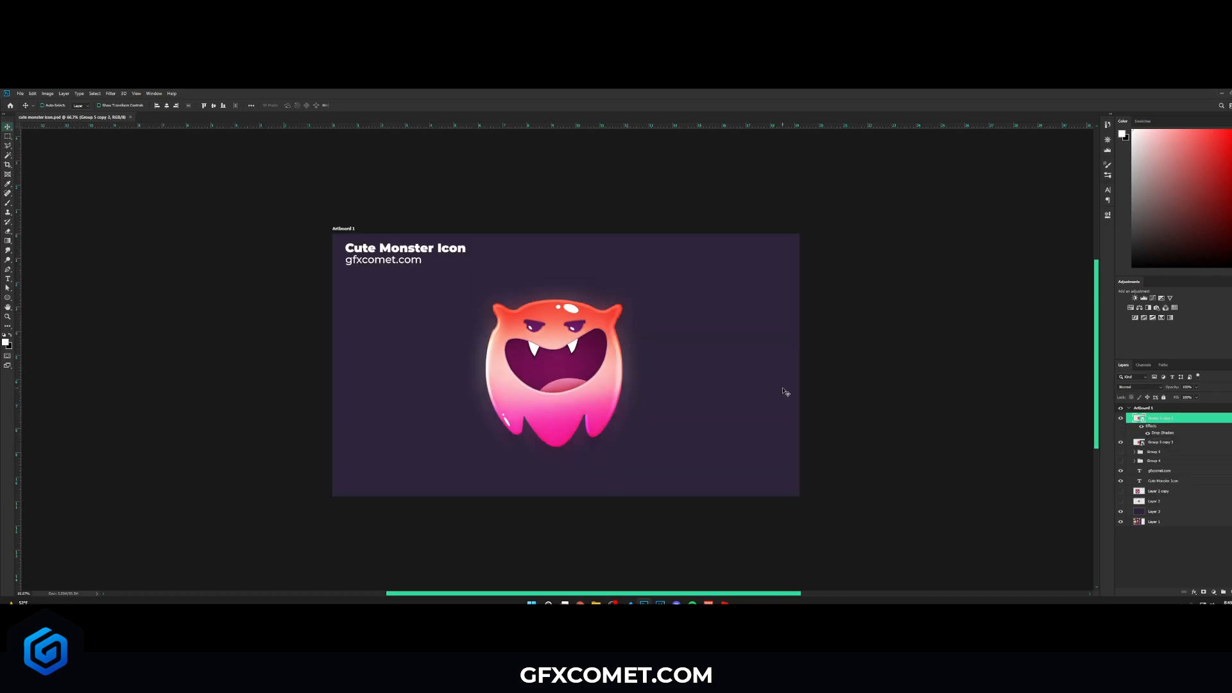
key("ctrl+1")
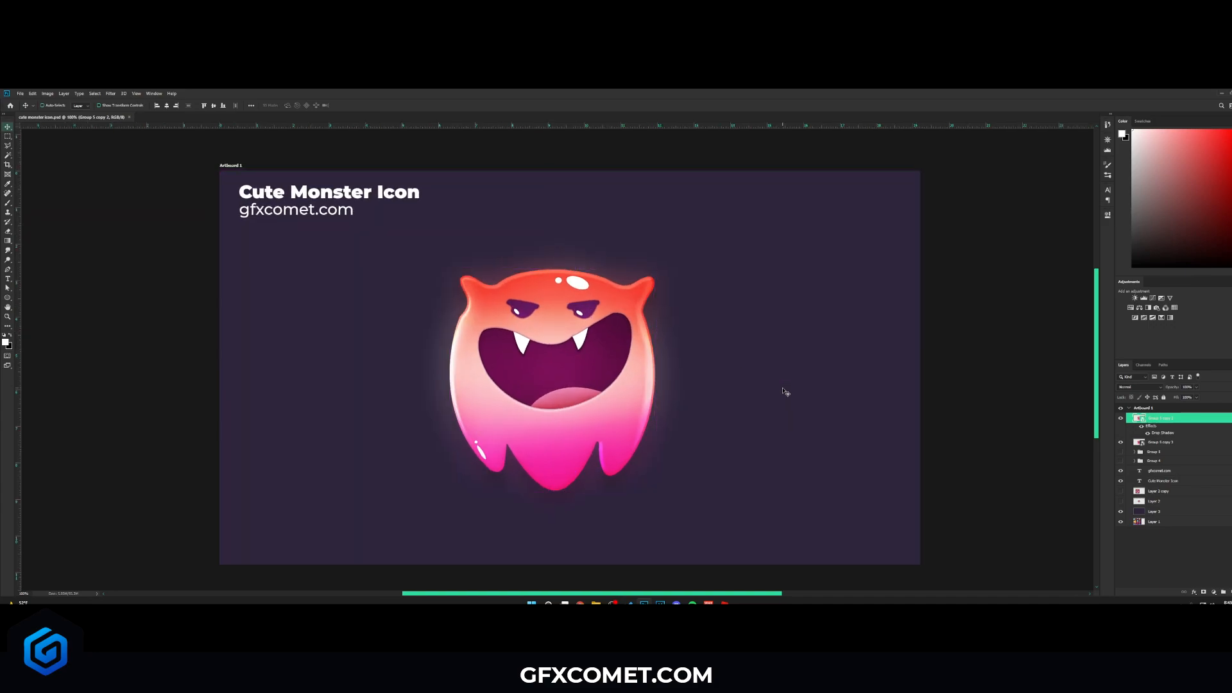